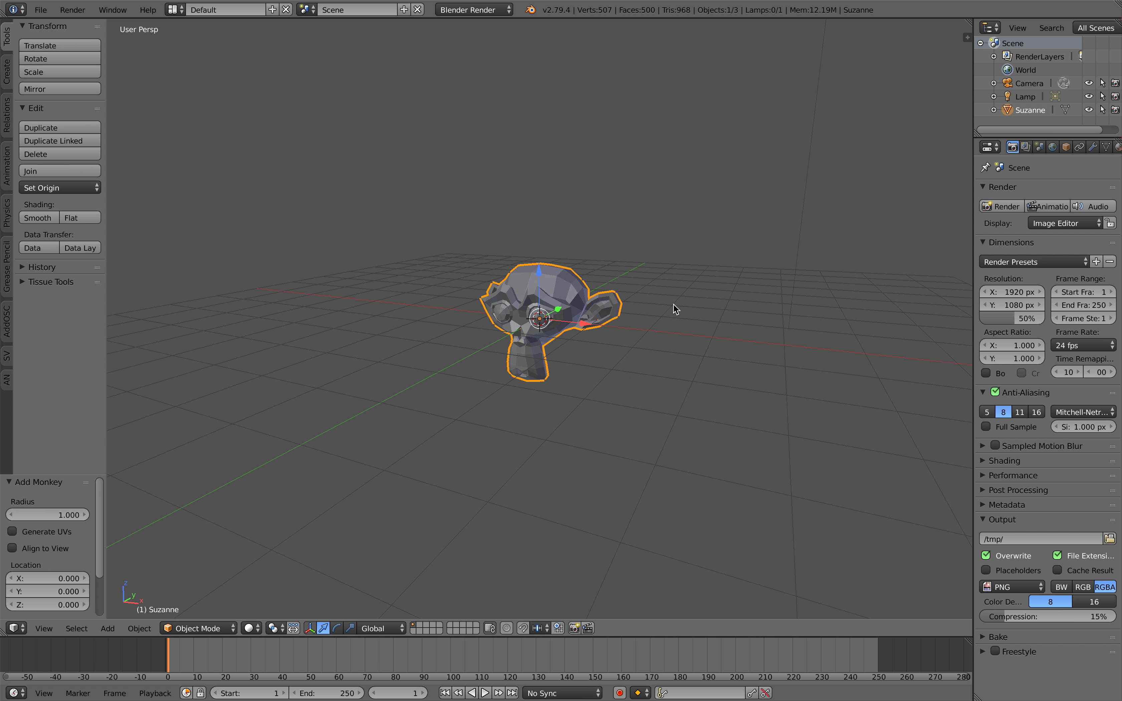
{"action": "middle_click_drag", "start_coordinate": [660, 297], "coordinate": [648, 325]}
{"action": "scroll", "coordinate": [656, 297], "scroll_direction": "down", "scroll_amount": 2}
{"action": "scroll", "coordinate": [656, 297], "scroll_direction": "down", "scroll_amount": 3}
{"action": "scroll", "coordinate": [659, 304], "scroll_direction": "up", "scroll_amount": 5}
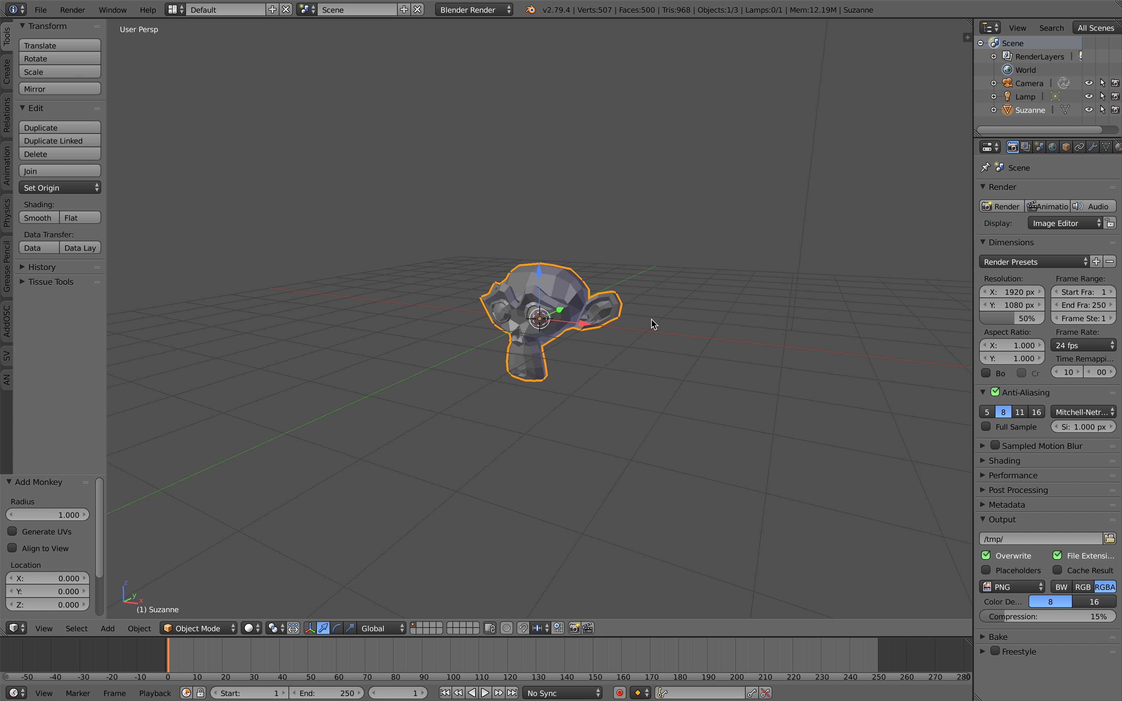
Step: Move the lamp by about -0.72 on X, -0.68 on Y and -0.42 on Z, and reselect the monkey head
{"action": "scroll", "coordinate": [651, 320], "scroll_direction": "down", "scroll_amount": 3}
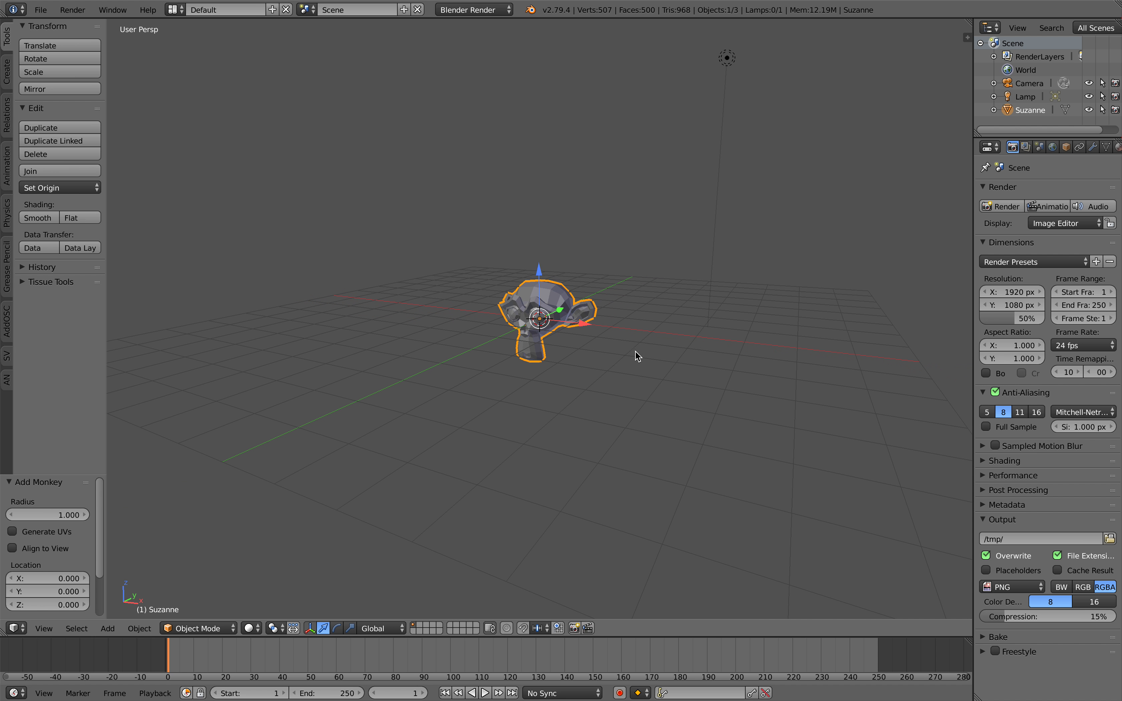
{"action": "right_click", "coordinate": [748, 98]}
{"action": "middle_click_drag", "start_coordinate": [748, 98], "coordinate": [584, 324]}
{"action": "key", "text": "g"}
{"action": "left_click", "coordinate": [619, 328]}
{"action": "right_click", "coordinate": [580, 308]}
Step: Switch to the TuriCreateStyleTransferModelMaker Jupyter notebook and examine the style transfer training output and the cells below it
{"action": "key", "text": "ctrl+Right"}
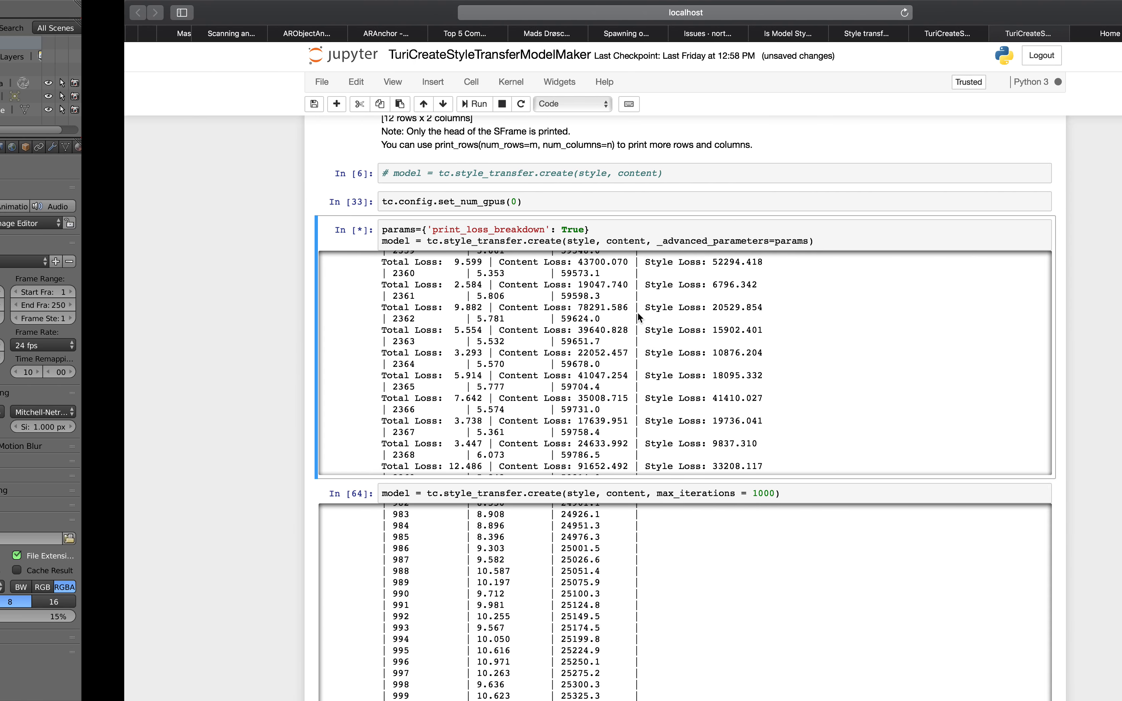
{"action": "scroll", "coordinate": [685, 307], "scroll_direction": "up", "scroll_amount": 10}
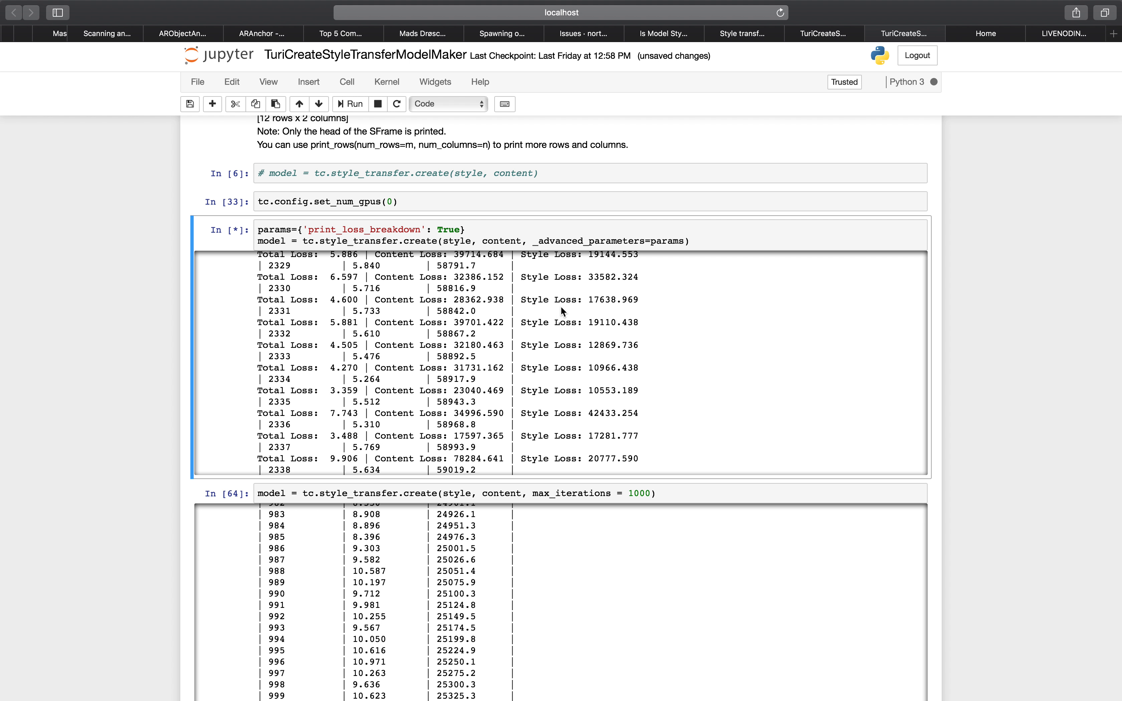
{"action": "scroll", "coordinate": [695, 324], "scroll_direction": "down", "scroll_amount": 6}
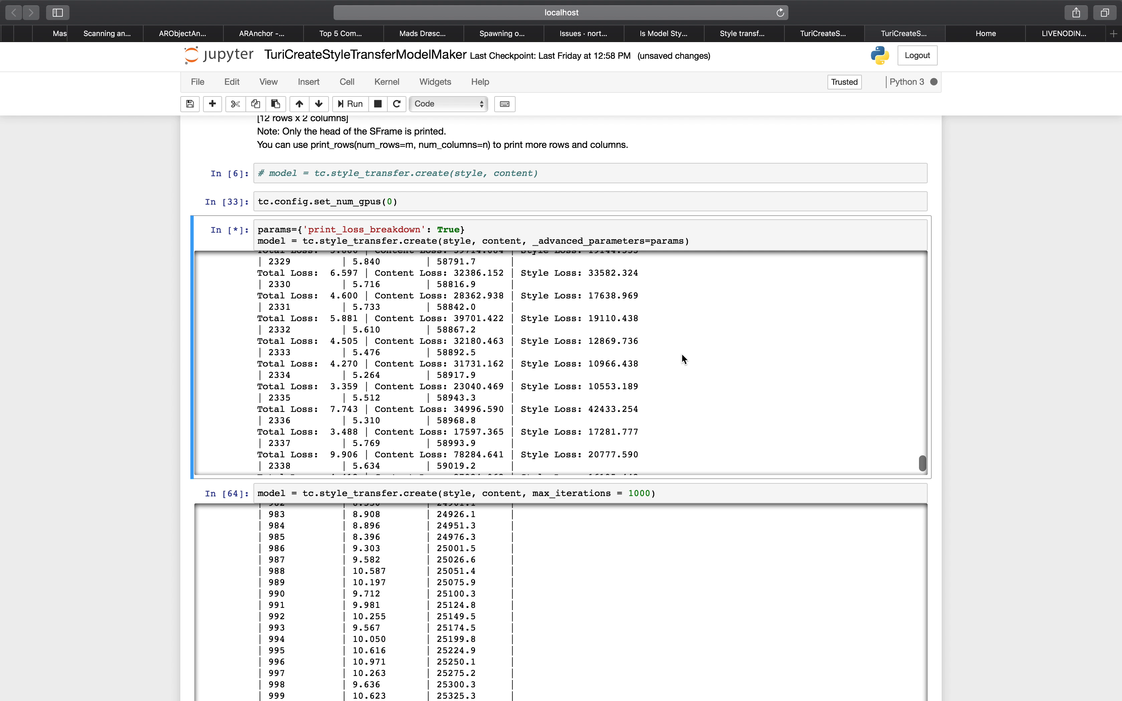
{"action": "scroll", "coordinate": [555, 345], "scroll_direction": "down", "scroll_amount": 15}
{"action": "scroll", "coordinate": [575, 348], "scroll_direction": "up", "scroll_amount": 7}
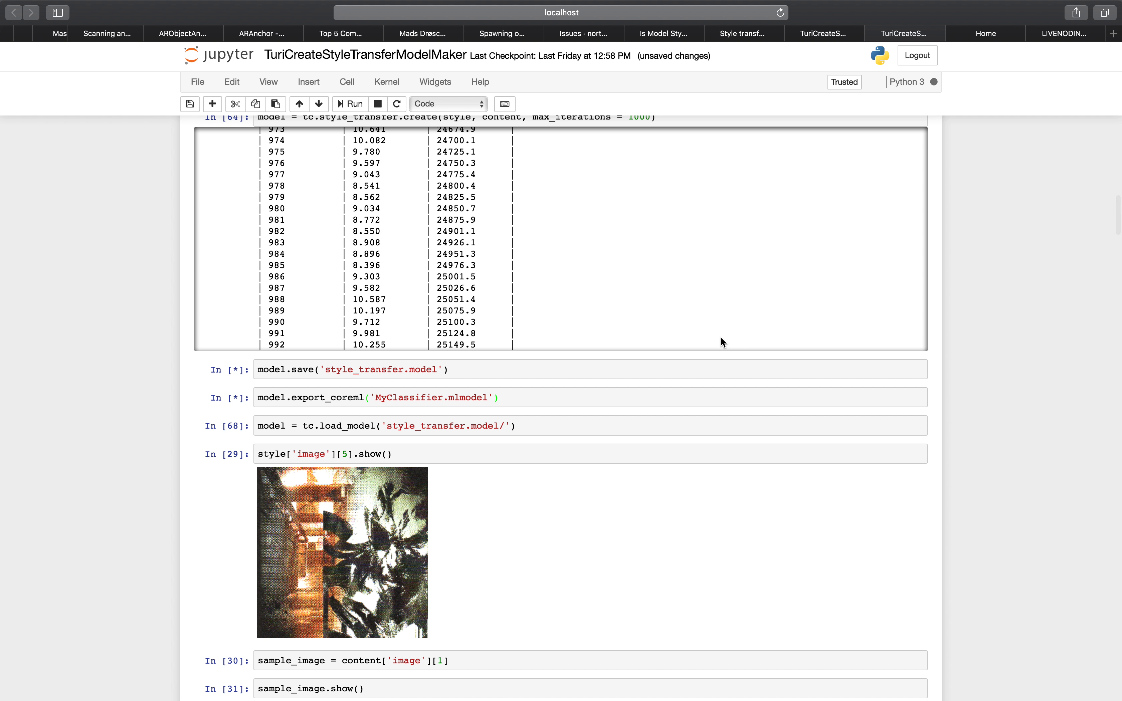
{"action": "scroll", "coordinate": [718, 315], "scroll_direction": "down", "scroll_amount": 12}
{"action": "scroll", "coordinate": [717, 326], "scroll_direction": "up", "scroll_amount": 14}
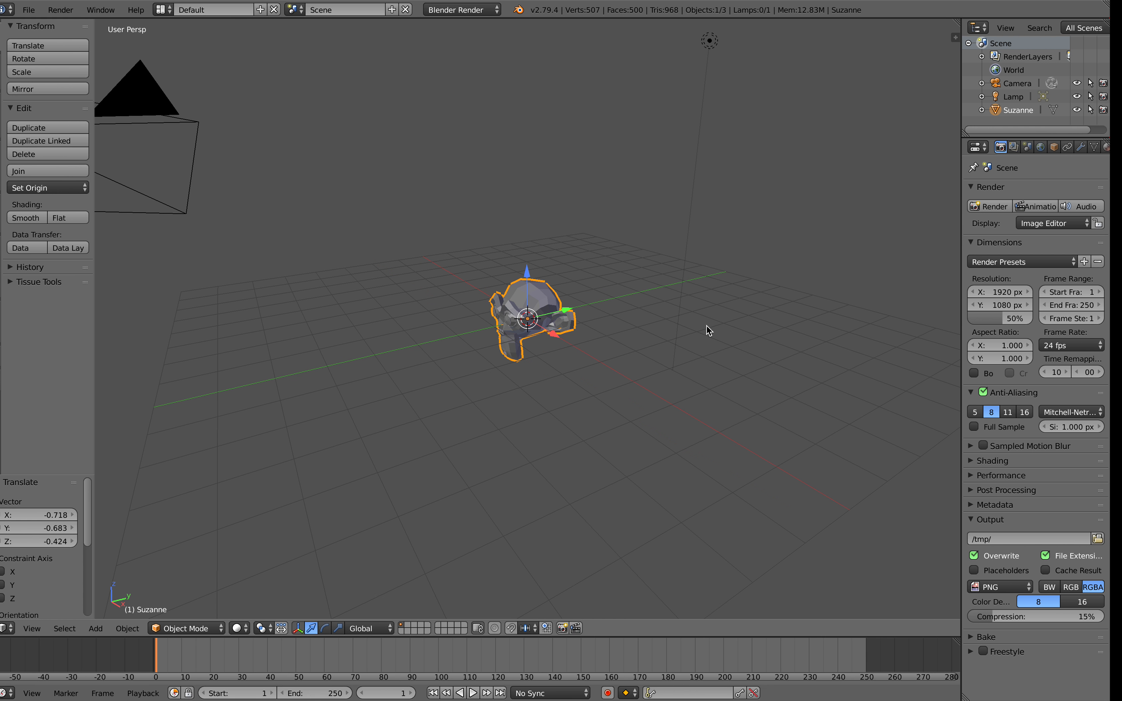
{"action": "middle_click_drag", "start_coordinate": [707, 325], "coordinate": [630, 318]}
{"action": "scroll", "coordinate": [644, 320], "scroll_direction": "down", "scroll_amount": 3}
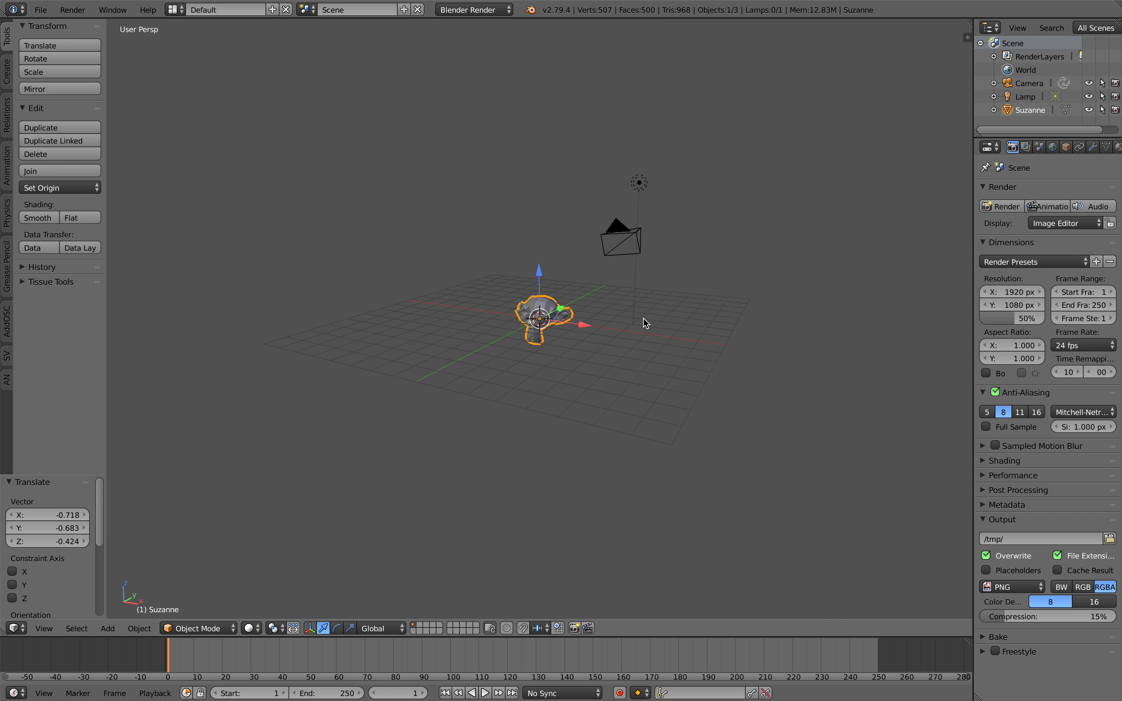
{"action": "right_click", "coordinate": [645, 231]}
{"action": "middle_click_drag", "start_coordinate": [653, 251], "coordinate": [597, 293]}
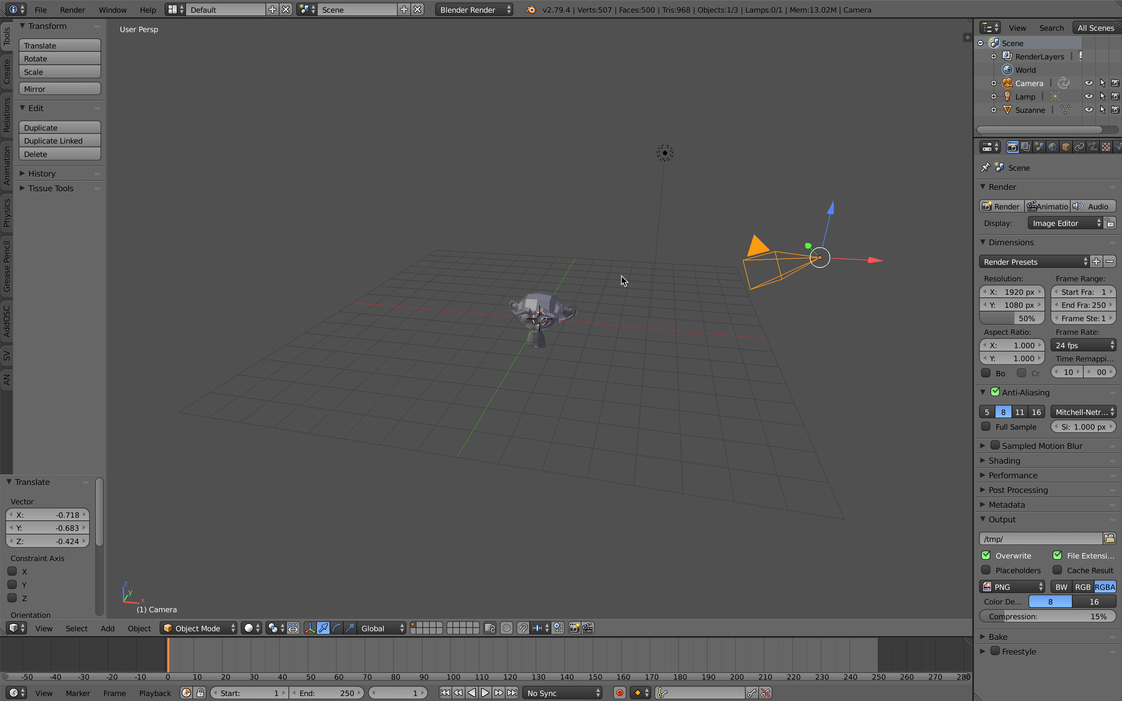
{"action": "right_click", "coordinate": [567, 306]}
{"action": "key", "text": "g"}
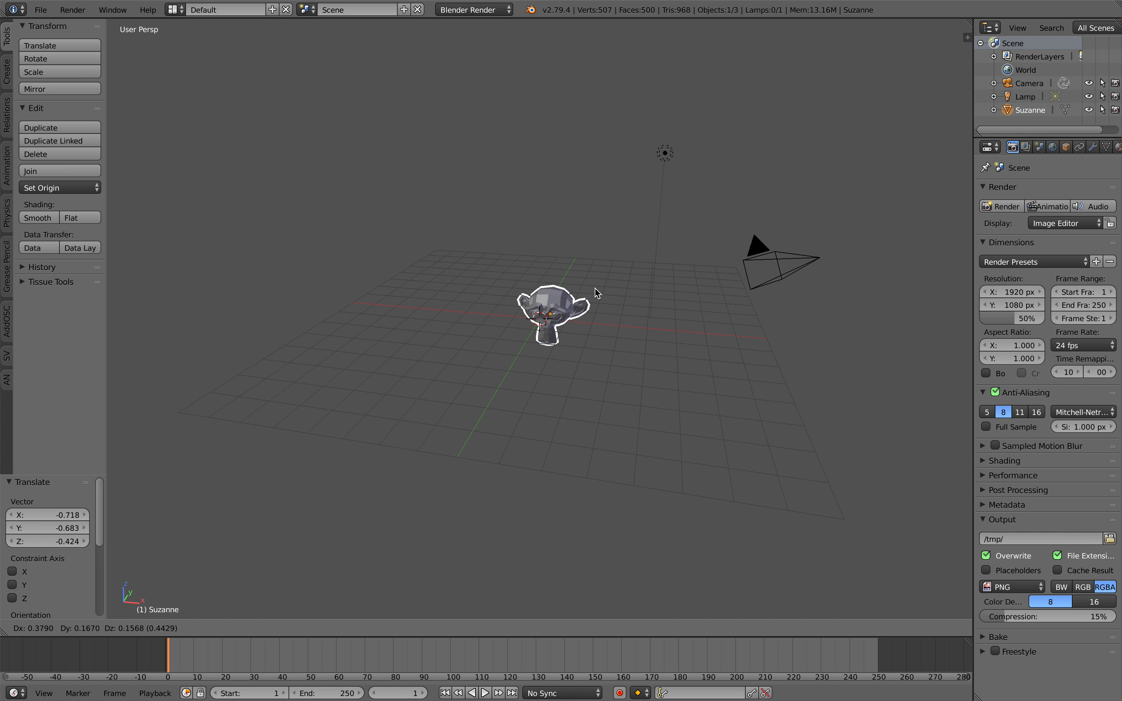
{"action": "right_click", "coordinate": [597, 286]}
{"action": "middle_click_drag", "start_coordinate": [612, 289], "coordinate": [592, 290]}
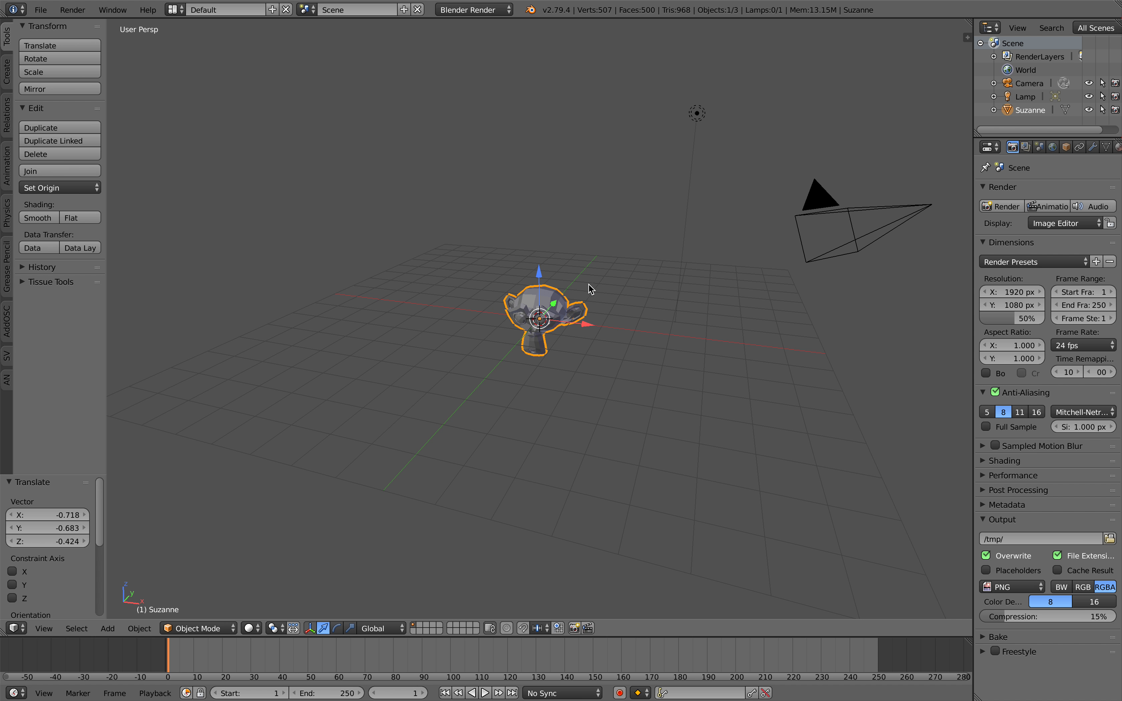
Step: Add a Plain Axes empty and move it above the monkey by about 0.26 on X, 1.49 on Y and 3.19 on Z
{"action": "key", "text": "shift+a"}
{"action": "mouse_move", "coordinate": [596, 373]}
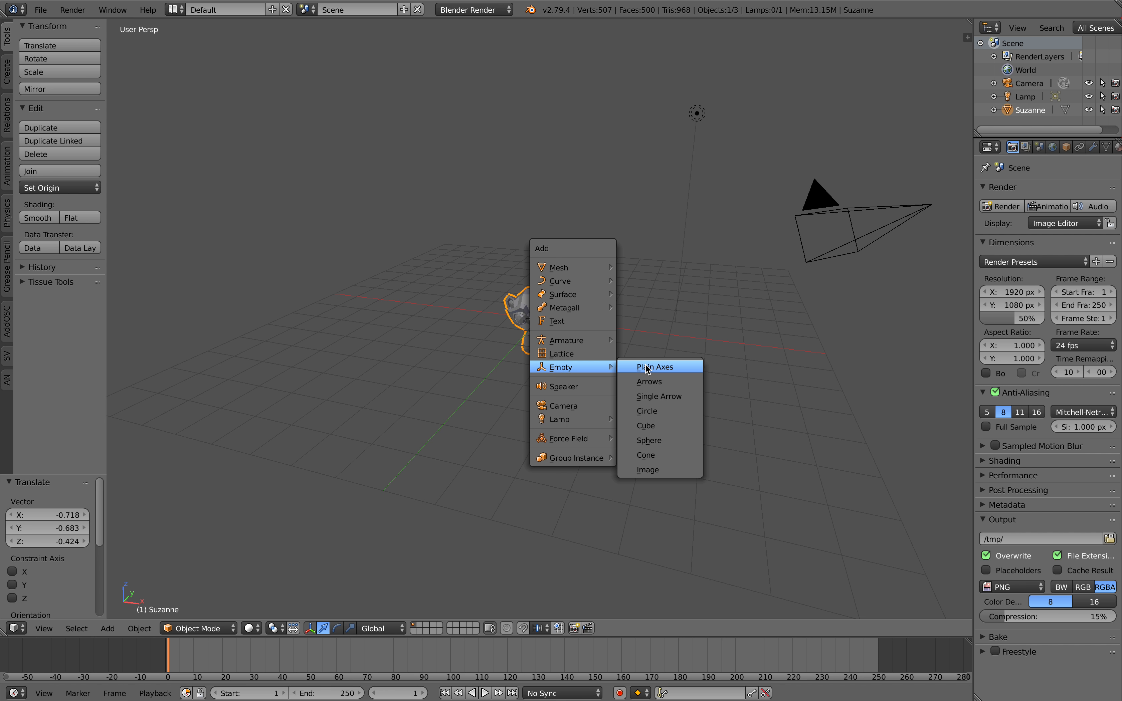
{"action": "left_click", "coordinate": [648, 367]}
{"action": "key", "text": "g"}
{"action": "left_click", "coordinate": [683, 218]}
{"action": "middle_click_drag", "start_coordinate": [674, 258], "coordinate": [629, 265]}
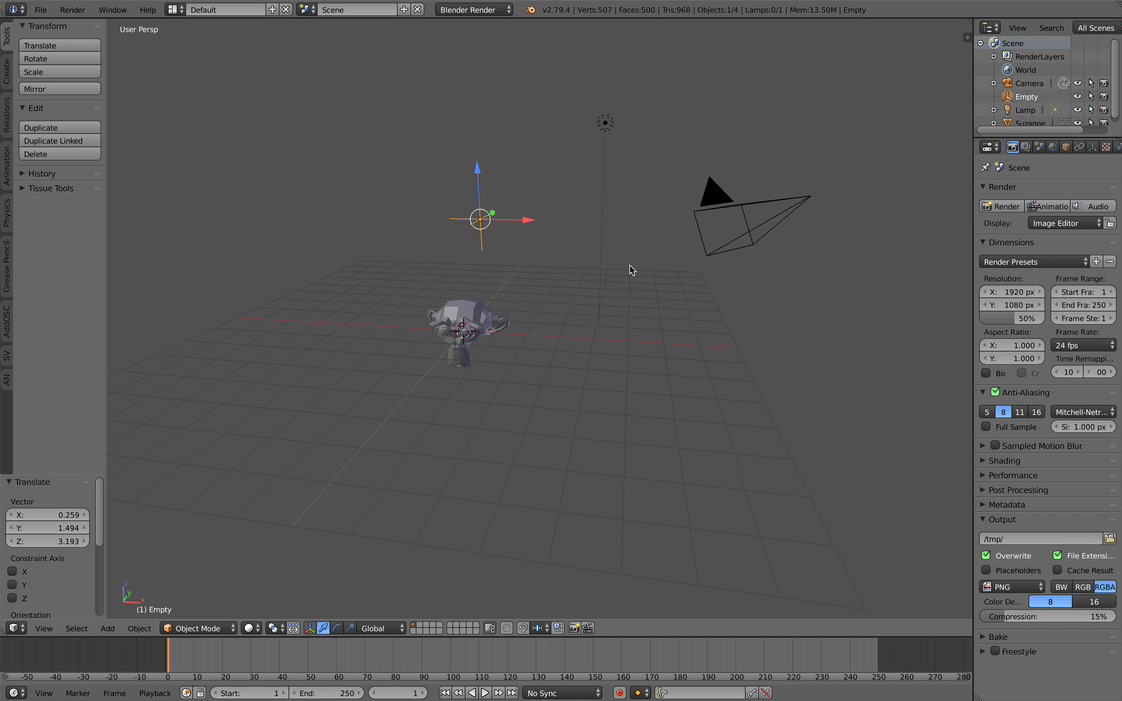
Step: Rename the new empty object as TARGET
{"action": "left_click", "coordinate": [1093, 147]}
{"action": "left_click", "coordinate": [1066, 147]}
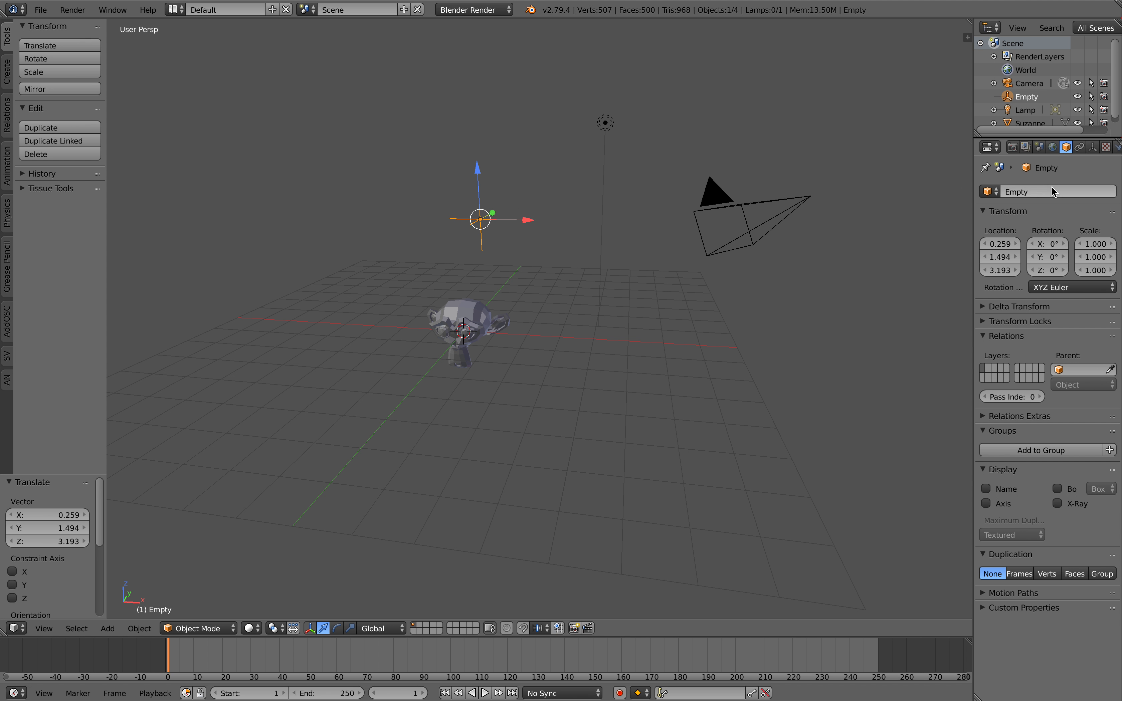
{"action": "left_click", "coordinate": [1051, 191]}
{"action": "key", "text": "Return"}
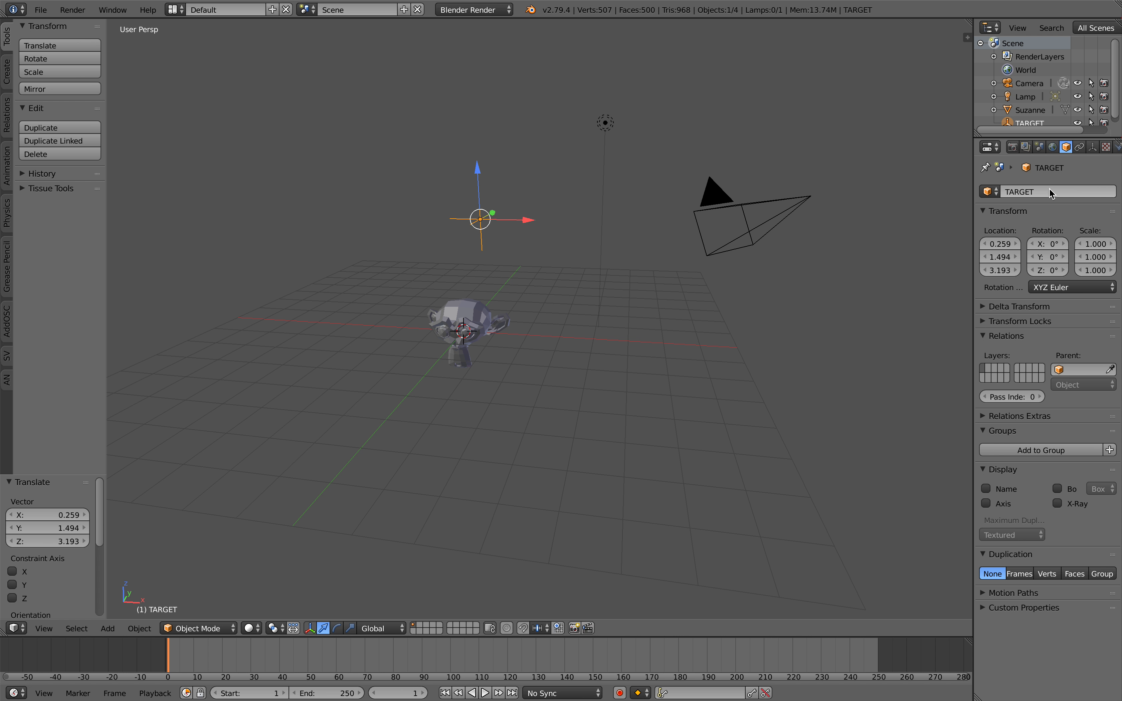
Step: Move the TARGET empty by about -0.68 on X, 0.43 on Y and 1.09 on Z
{"action": "middle_click_drag", "start_coordinate": [655, 249], "coordinate": [665, 248]}
{"action": "key", "text": "g"}
{"action": "left_click", "coordinate": [644, 214]}
Step: Add a Track To constraint to the camera with TARGET as its target object
{"action": "right_click", "coordinate": [799, 234]}
{"action": "middle_click_drag", "start_coordinate": [798, 234], "coordinate": [805, 248]}
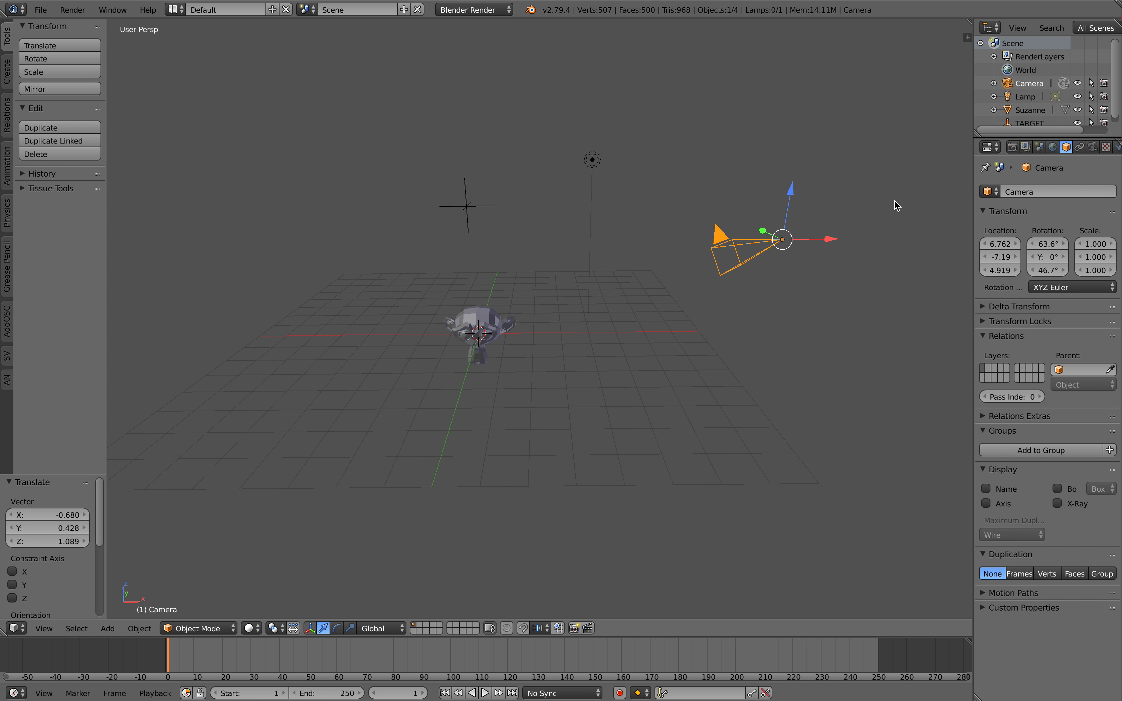
{"action": "left_click", "coordinate": [1080, 148]}
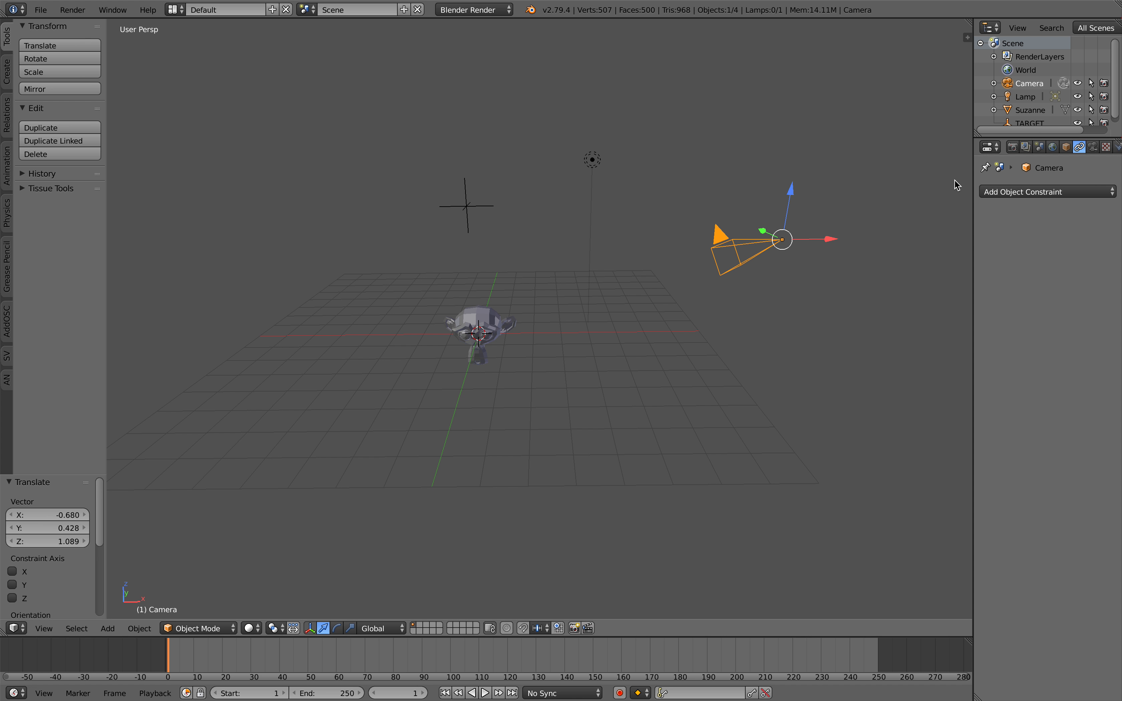
{"action": "left_click", "coordinate": [1018, 193]}
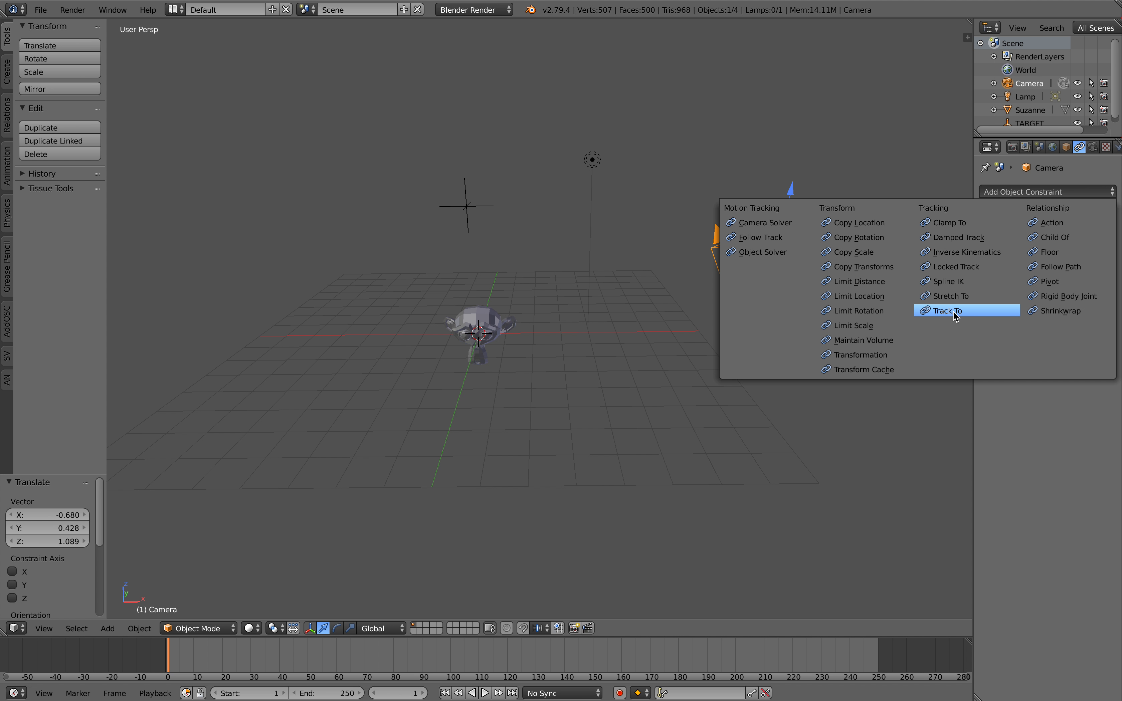
{"action": "left_click", "coordinate": [980, 316]}
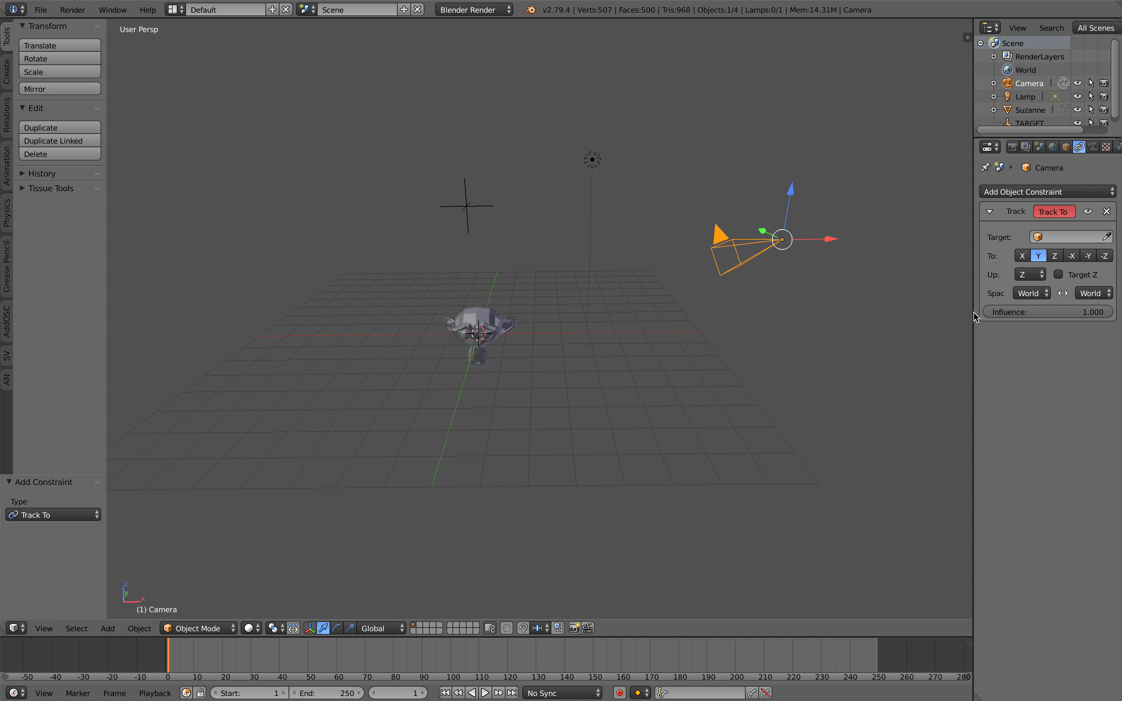
{"action": "left_click", "coordinate": [1041, 238]}
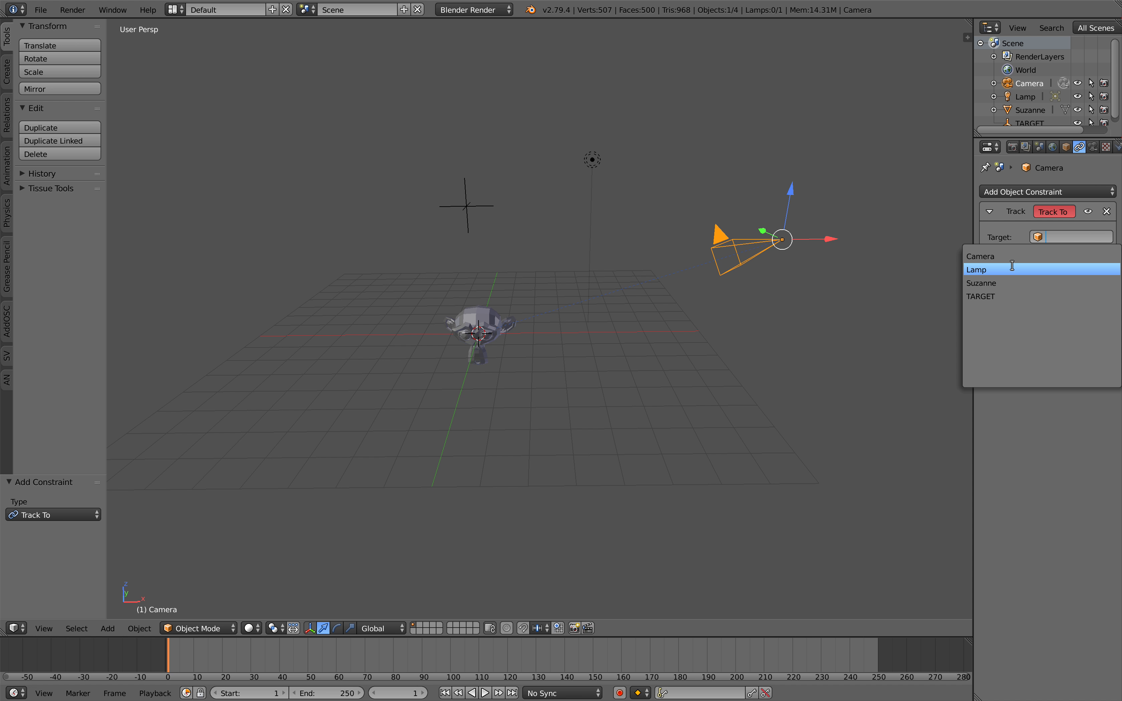
{"action": "left_click", "coordinate": [988, 297]}
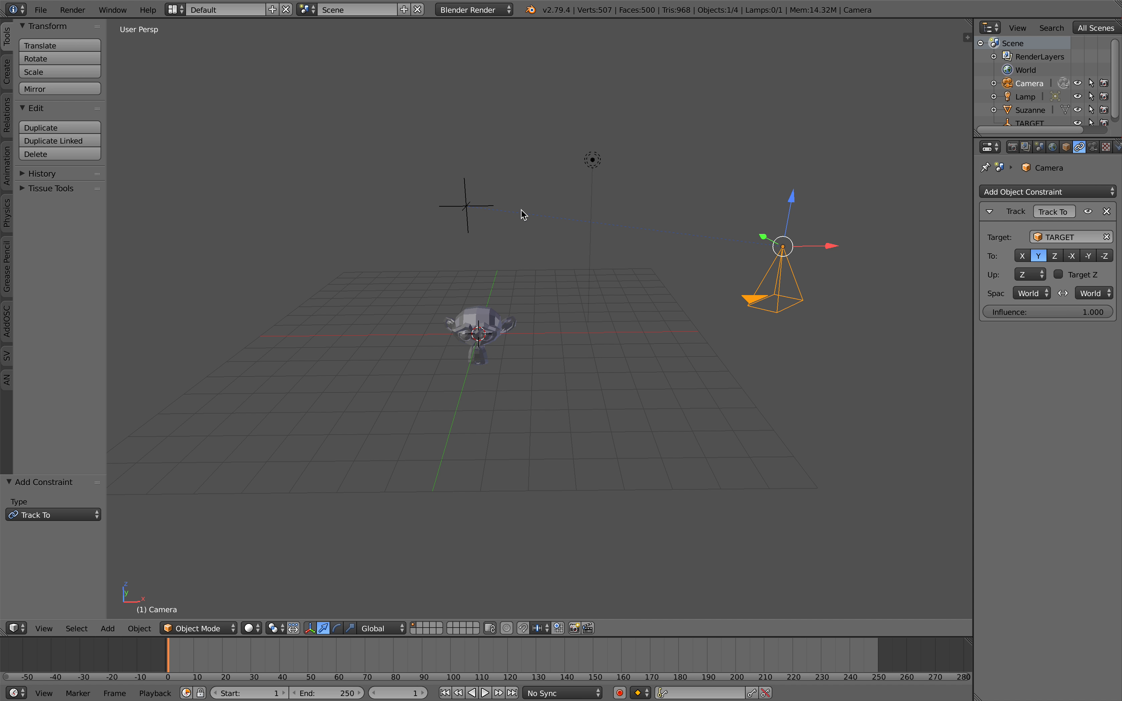
Step: Move the TARGET empty by about 2.35 on X, -0.15 on Y and -0.39 on Z to test the camera tracking
{"action": "right_click", "coordinate": [482, 207]}
{"action": "key", "text": "g"}
{"action": "left_click", "coordinate": [549, 216]}
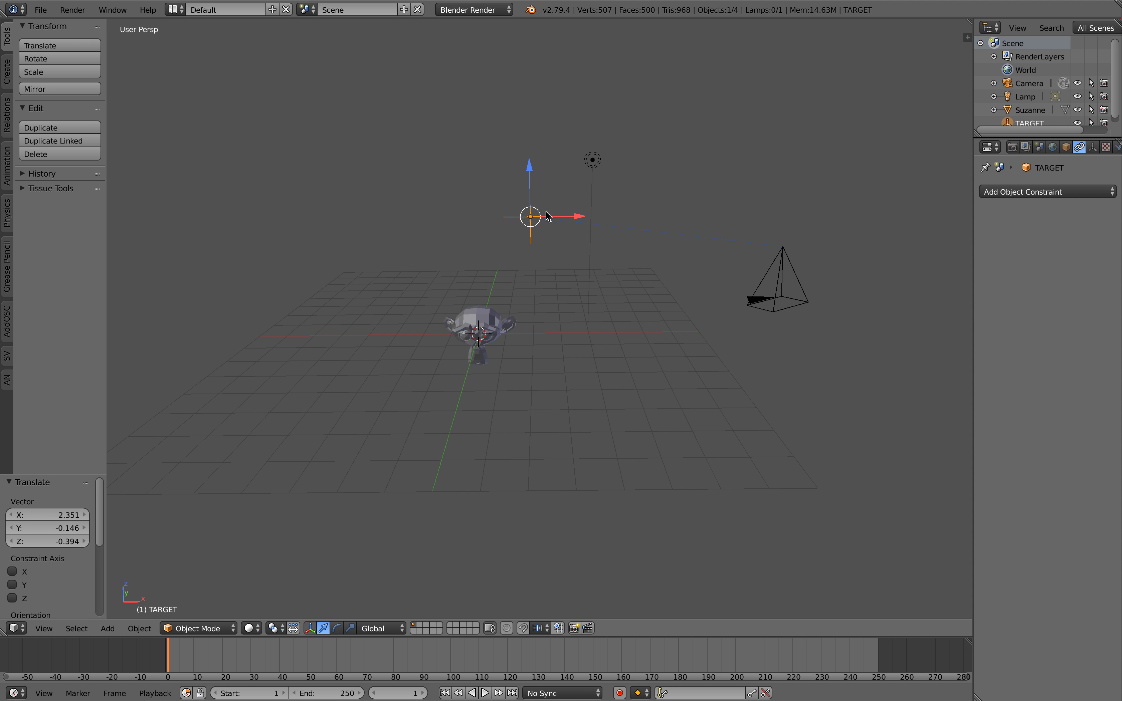
Step: Move the camera by about -1.93 on X, 0.25 on Y and 0.64 on Z
{"action": "right_click", "coordinate": [765, 272]}
{"action": "middle_click_drag", "start_coordinate": [642, 234], "coordinate": [612, 255]}
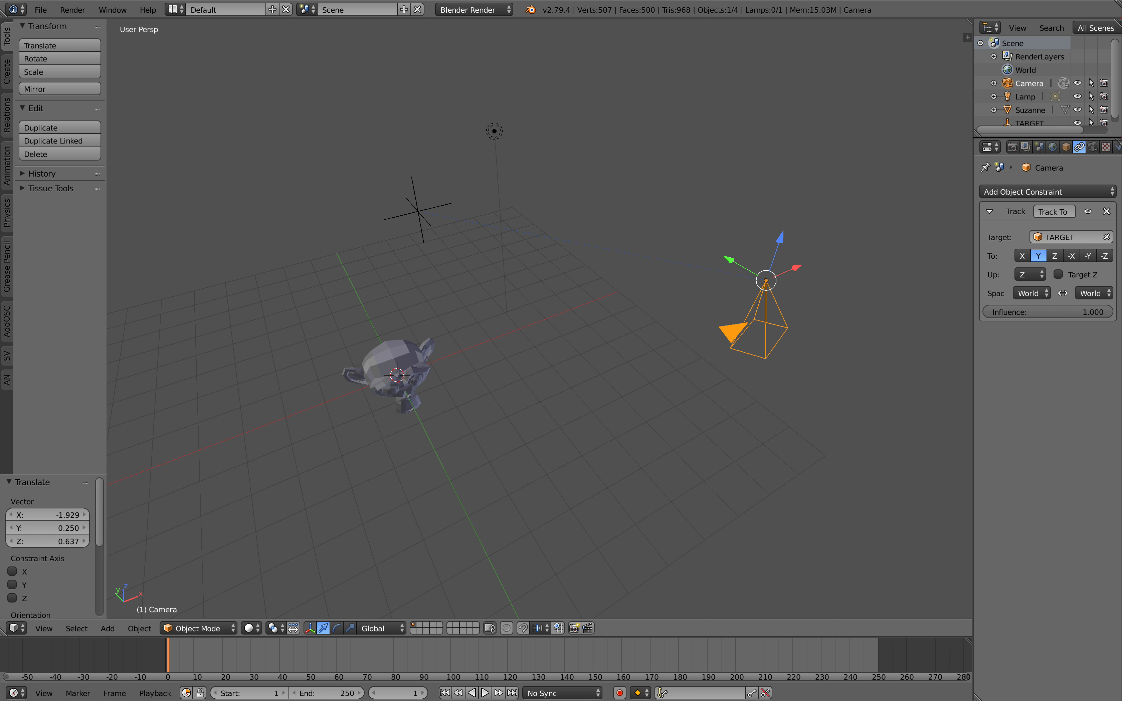
{"action": "middle_click_drag", "start_coordinate": [740, 277], "coordinate": [754, 305]}
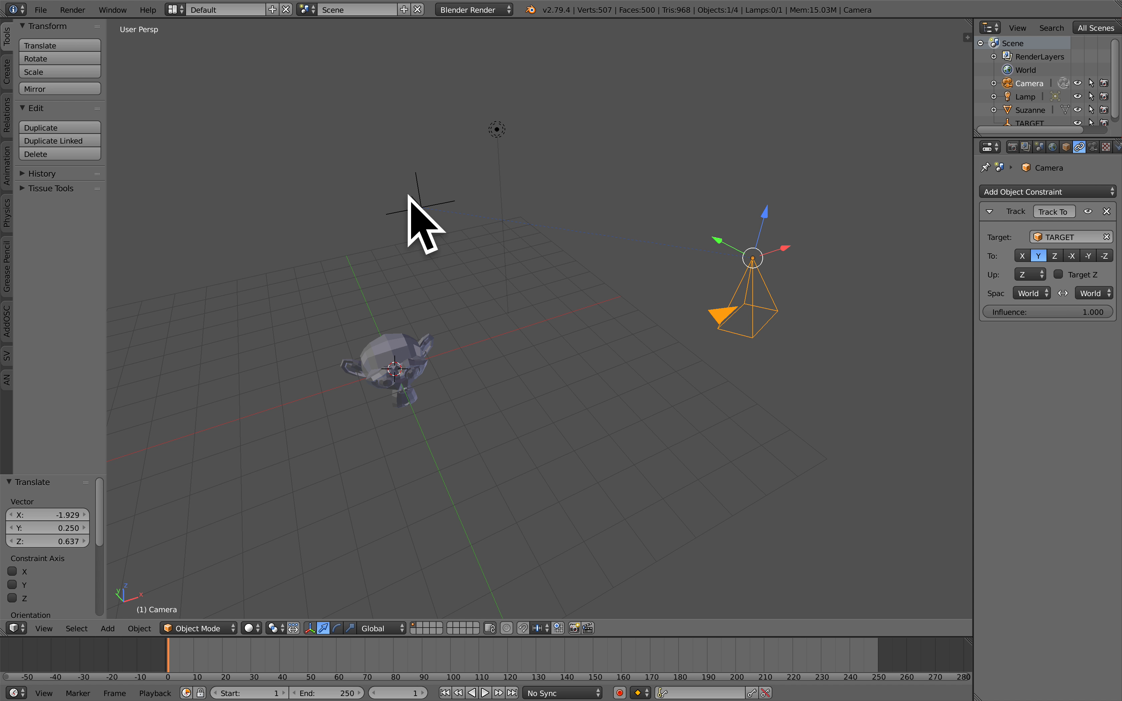
Step: Turn on the axis display for the camera object
{"action": "left_click", "coordinate": [1066, 148]}
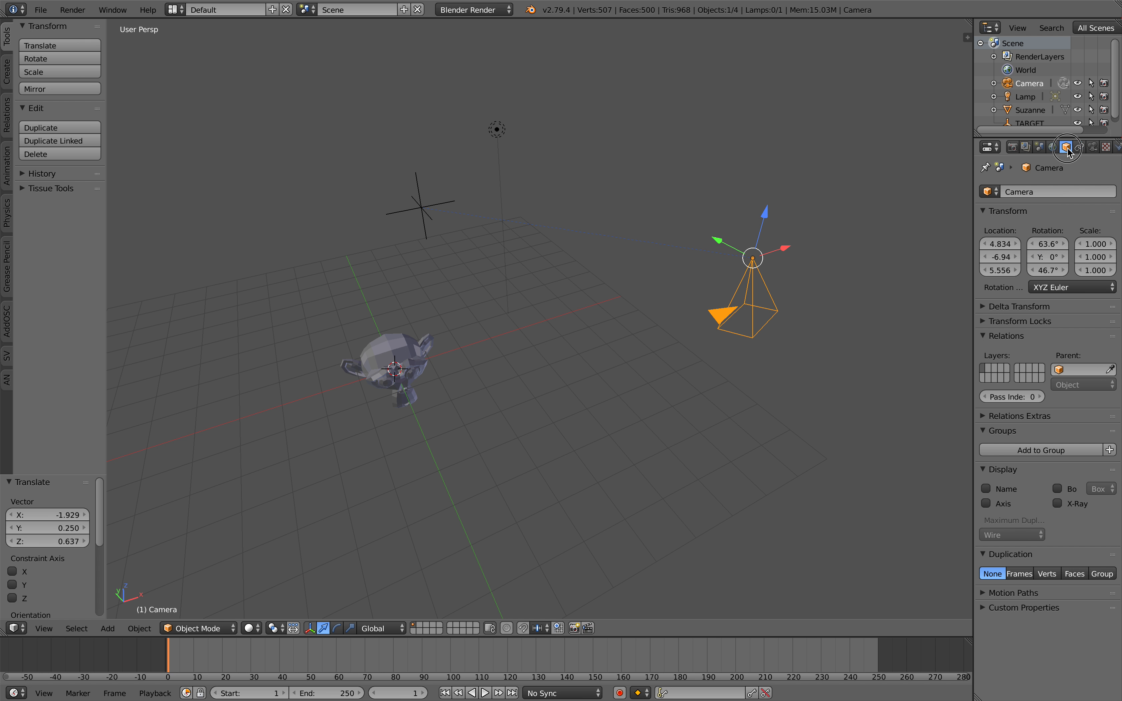
{"action": "left_click", "coordinate": [986, 503]}
{"action": "middle_click_drag", "start_coordinate": [814, 394], "coordinate": [773, 328]}
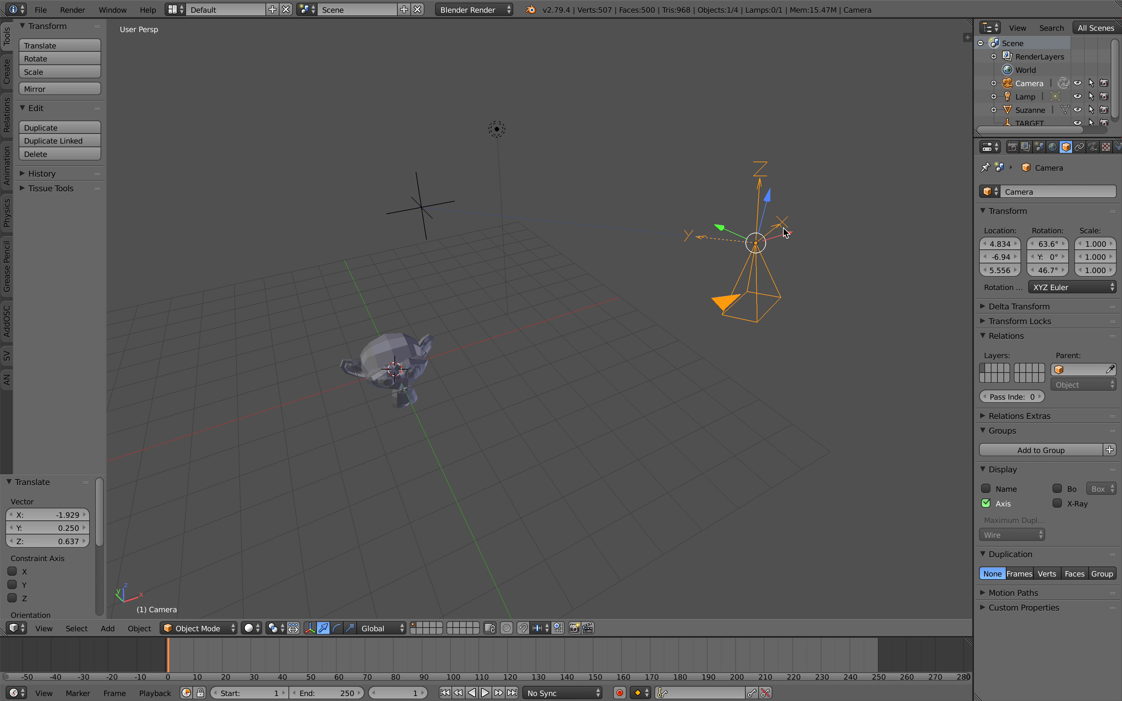
Step: Set the camera's Track To constraint to point along -Z with Y as the up axis
{"action": "left_click", "coordinate": [1080, 148]}
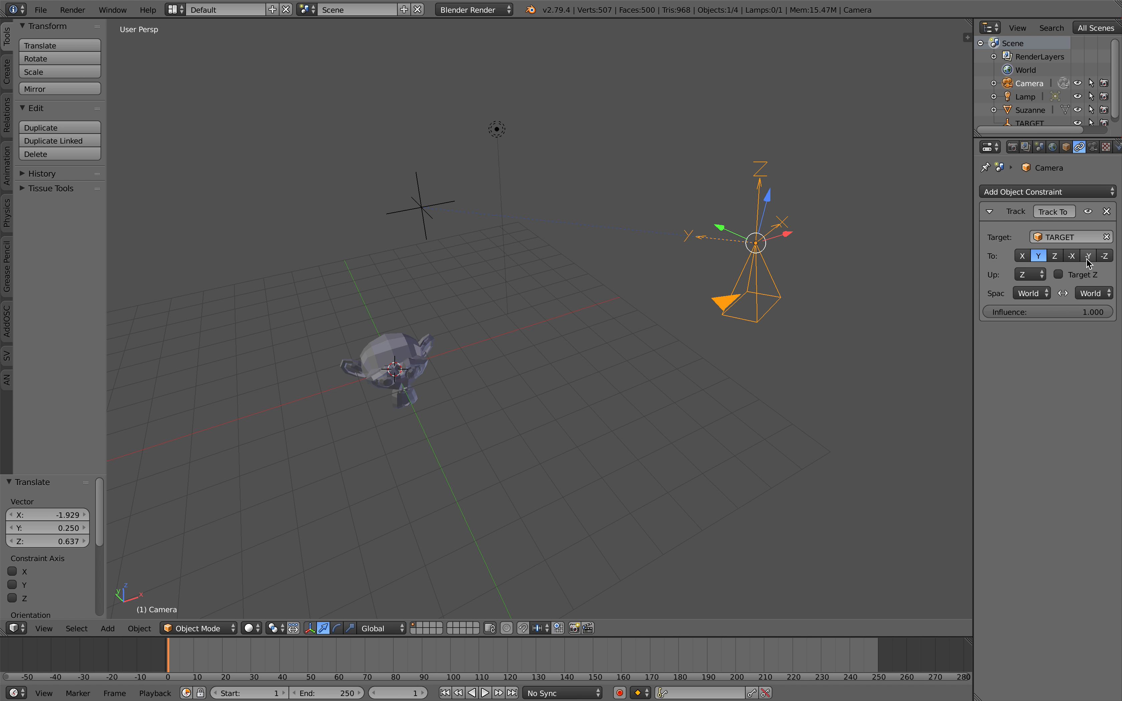
{"action": "left_click", "coordinate": [1105, 255]}
{"action": "left_click", "coordinate": [1030, 274]}
{"action": "left_click", "coordinate": [1031, 262]}
{"action": "middle_click_drag", "start_coordinate": [797, 292], "coordinate": [715, 200]}
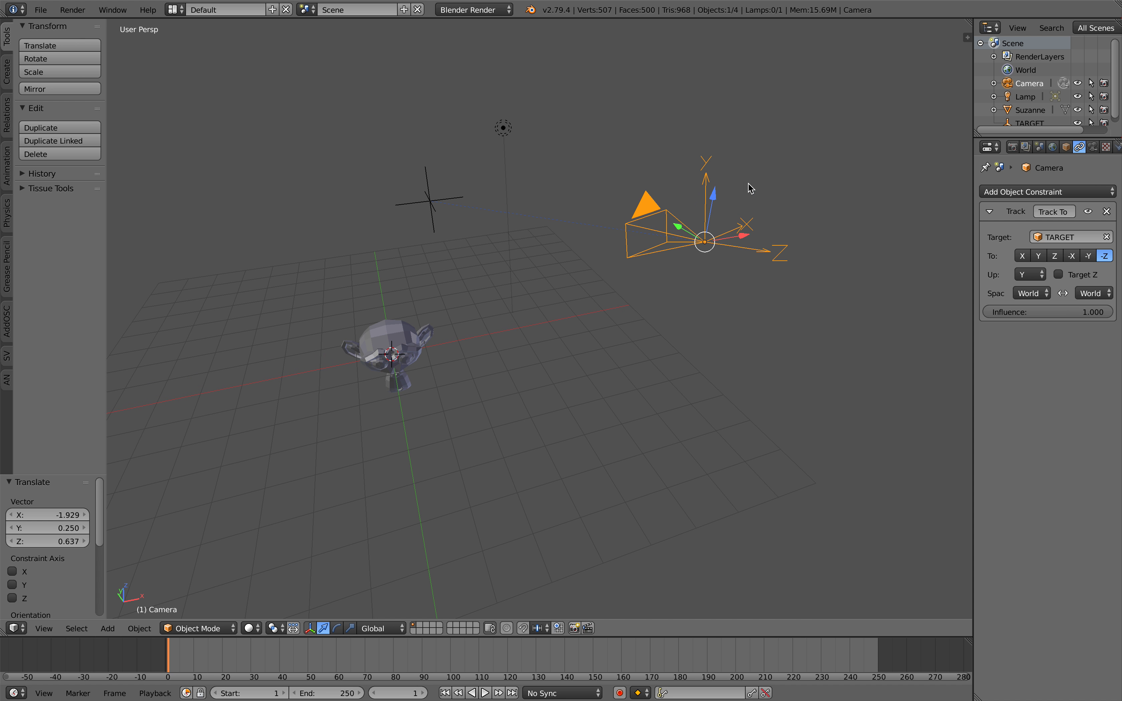
{"action": "left_click", "coordinate": [1059, 274]}
{"action": "scroll", "coordinate": [691, 315], "scroll_direction": "down", "scroll_amount": 3}
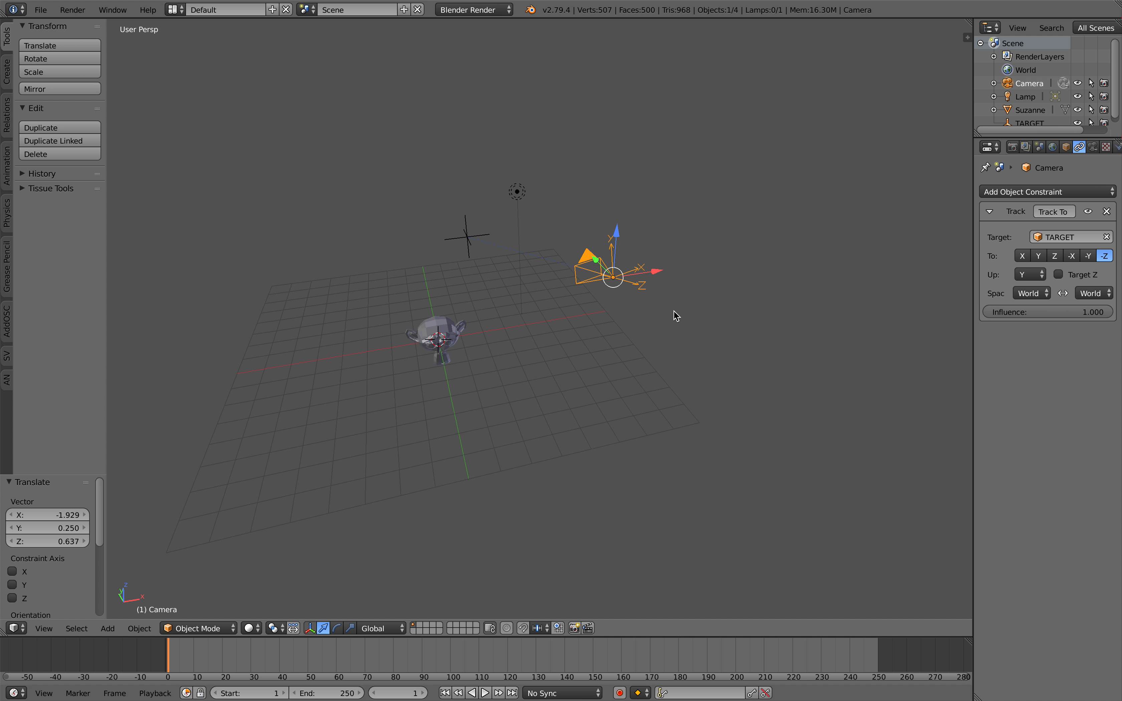
Step: Save the scene to the Desktop as ANSV_MatrixCamera_001.blend
{"action": "key", "text": "ctrl+s"}
{"action": "left_click", "coordinate": [209, 61]}
{"action": "double_click", "coordinate": [194, 59]}
{"action": "type", "text": "ANS"}
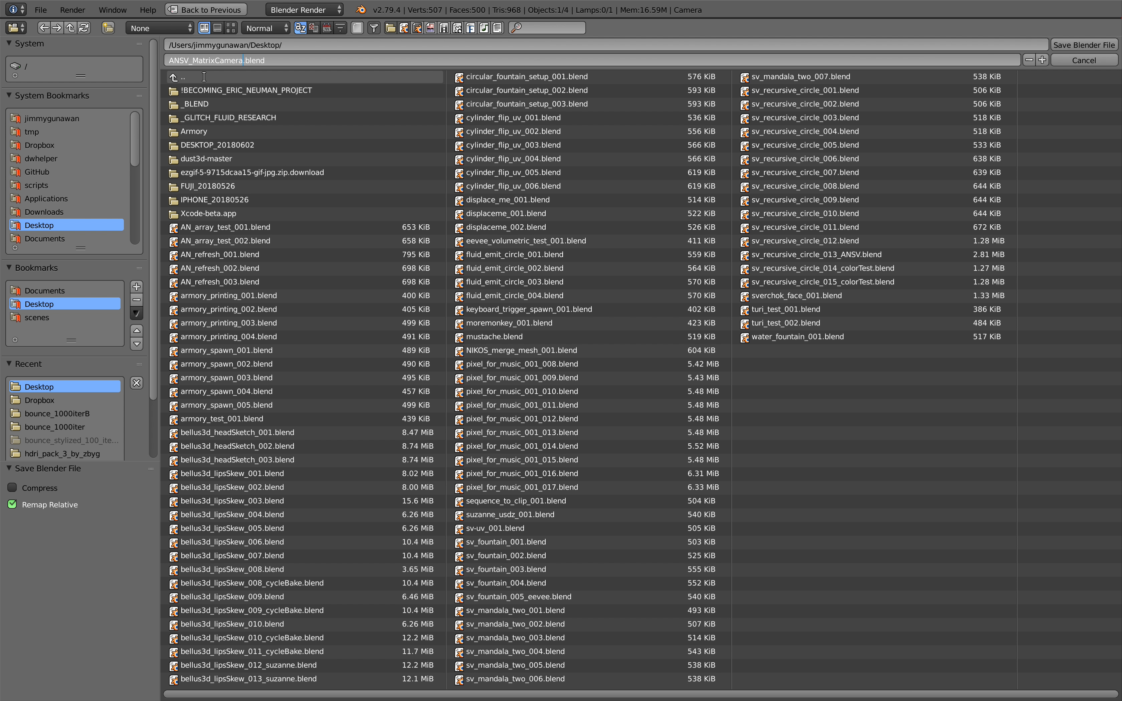
{"action": "type", "text": "V_MatrixCamera_001"}
{"action": "key", "text": "Return"}
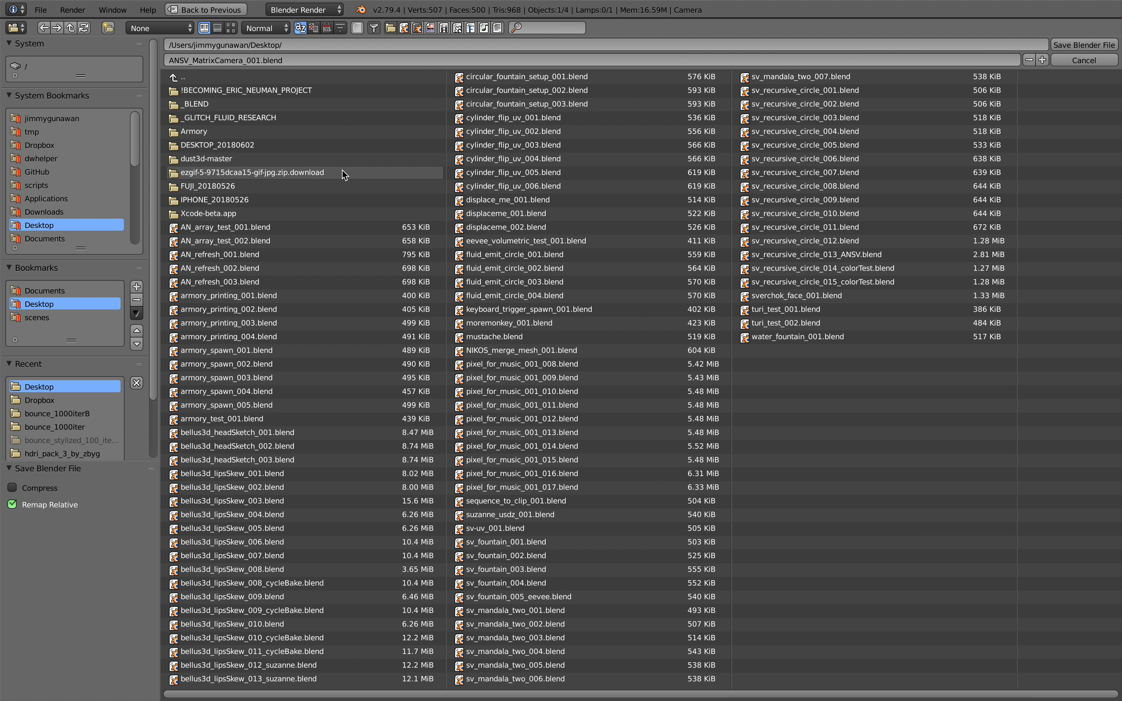
{"action": "left_click", "coordinate": [1064, 45]}
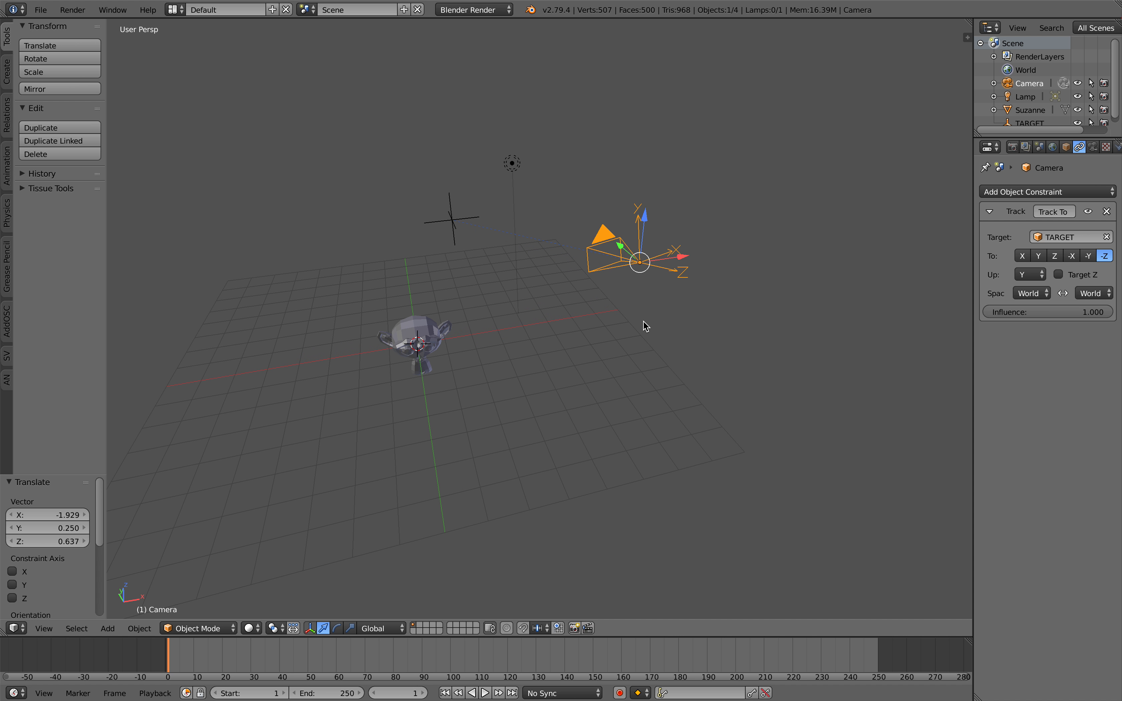
Step: Move the TARGET empty by about -1.93 on X, 1.23 on Y and 1.04 on Z
{"action": "right_click", "coordinate": [462, 232]}
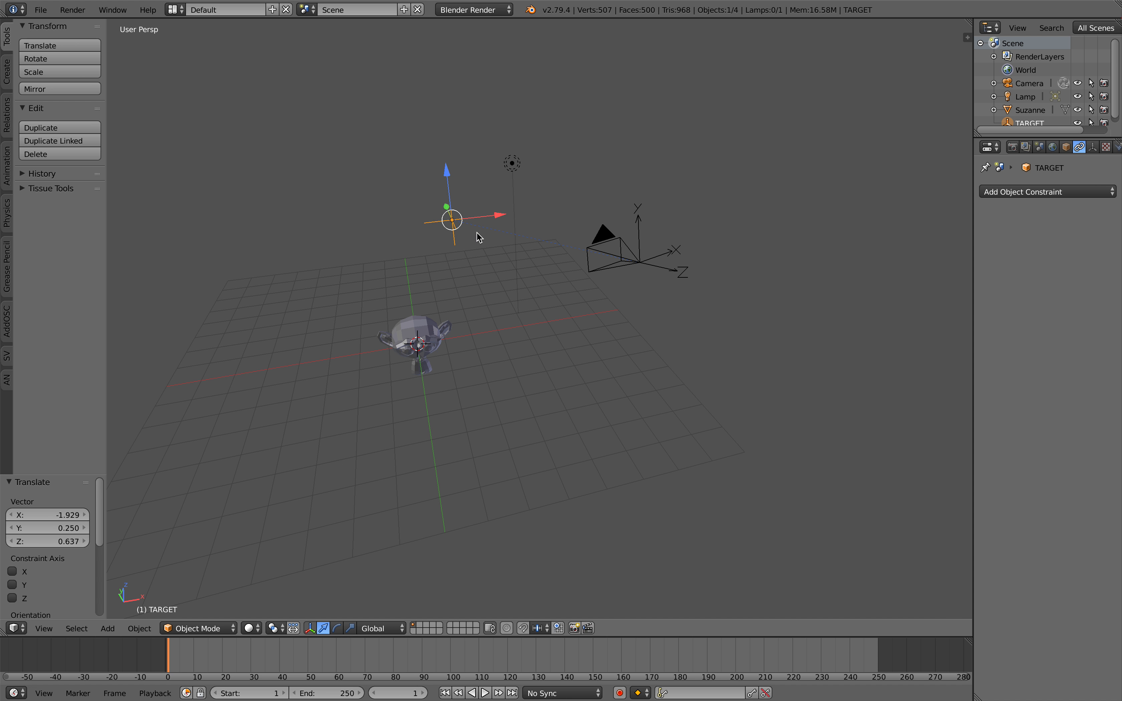
{"action": "key", "text": "g"}
{"action": "left_click", "coordinate": [406, 206]}
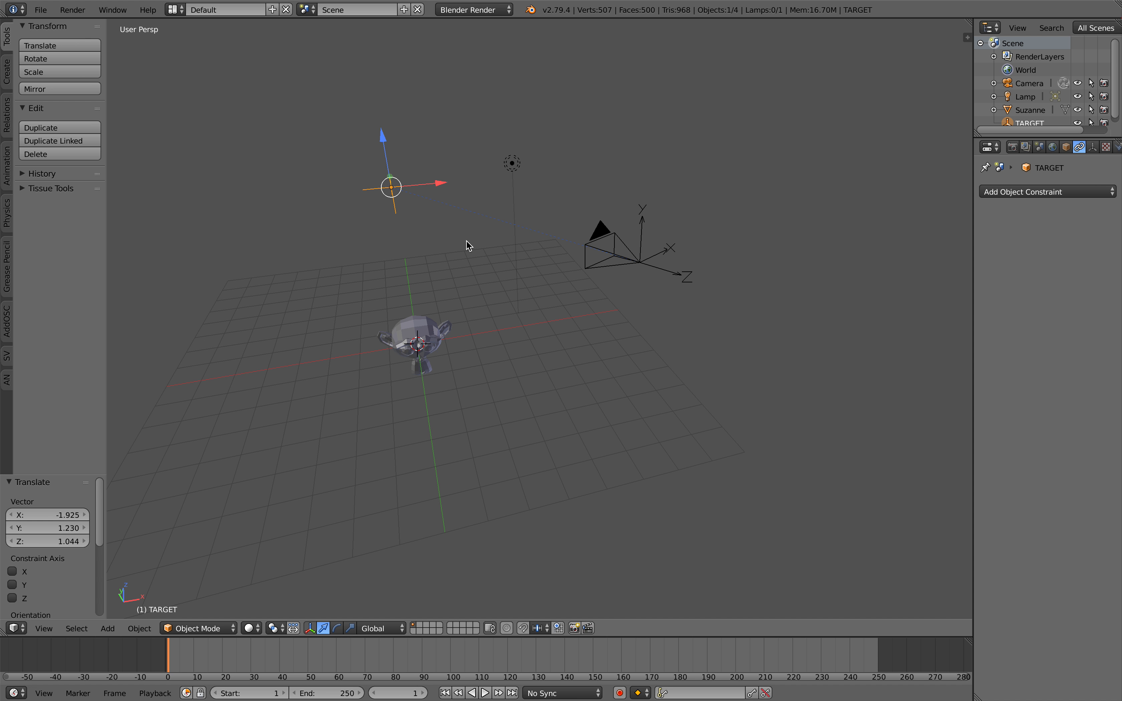
{"action": "middle_click_drag", "start_coordinate": [432, 240], "coordinate": [431, 238]}
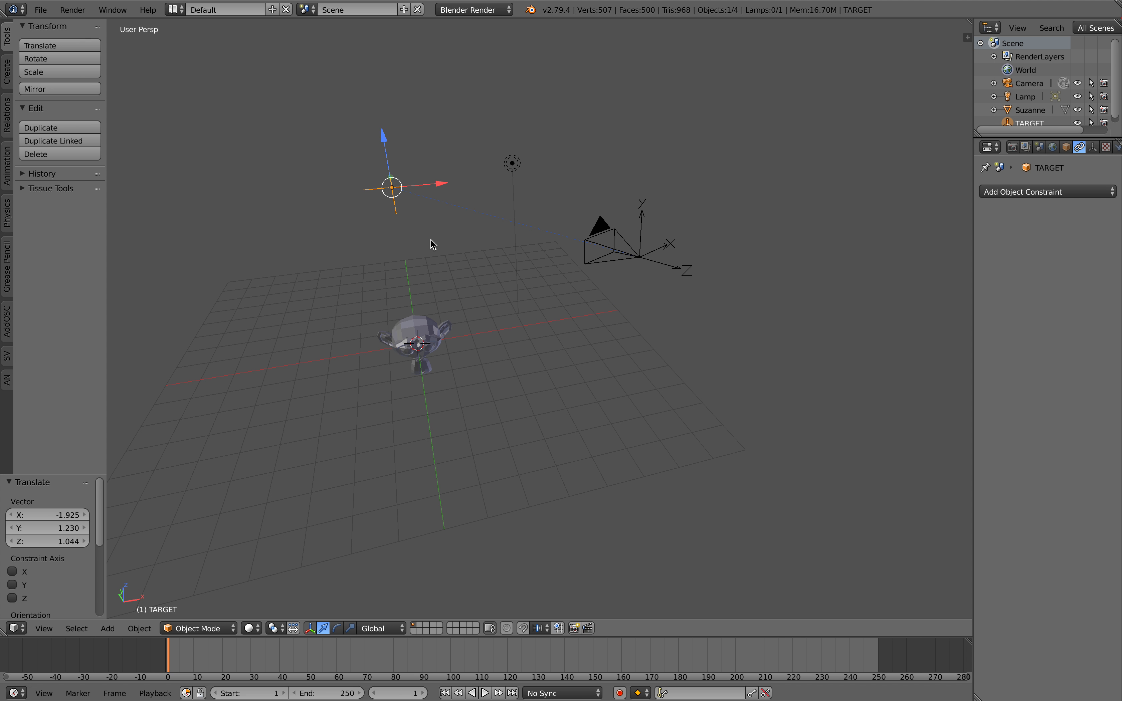
Step: Clear the TARGET empty's location so it sits back at the world origin
{"action": "key", "text": "alt+g"}
{"action": "middle_click_drag", "start_coordinate": [442, 265], "coordinate": [469, 256]}
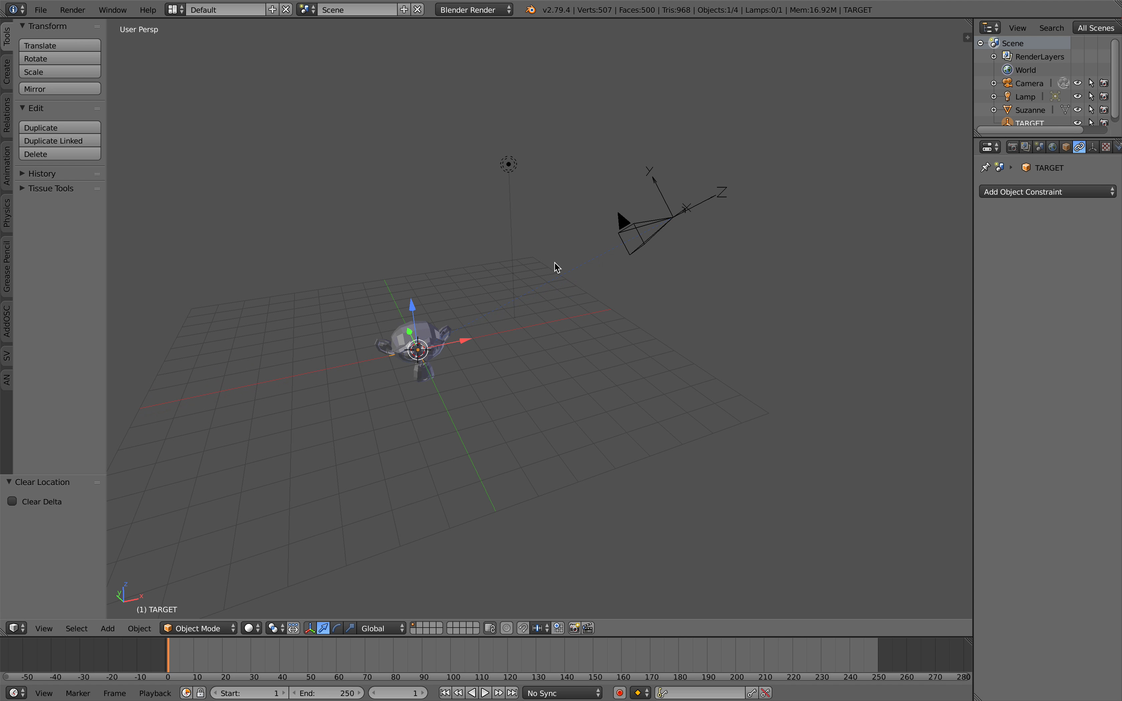
Step: Move the camera across to the negative X side of the monkey head
{"action": "right_click", "coordinate": [621, 234]}
{"action": "key", "text": "g"}
{"action": "left_click", "coordinate": [369, 363]}
{"action": "middle_click_drag", "start_coordinate": [464, 417], "coordinate": [453, 357]}
{"action": "key", "text": "g"}
{"action": "left_click", "coordinate": [377, 347]}
Step: Duplicate the camera four times, spreading the copies in an arc around the front of the monkey head
{"action": "key", "text": "shift+d"}
{"action": "left_click", "coordinate": [428, 417]}
{"action": "key", "text": "shift+d"}
{"action": "left_click", "coordinate": [533, 437]}
{"action": "key", "text": "shift+d"}
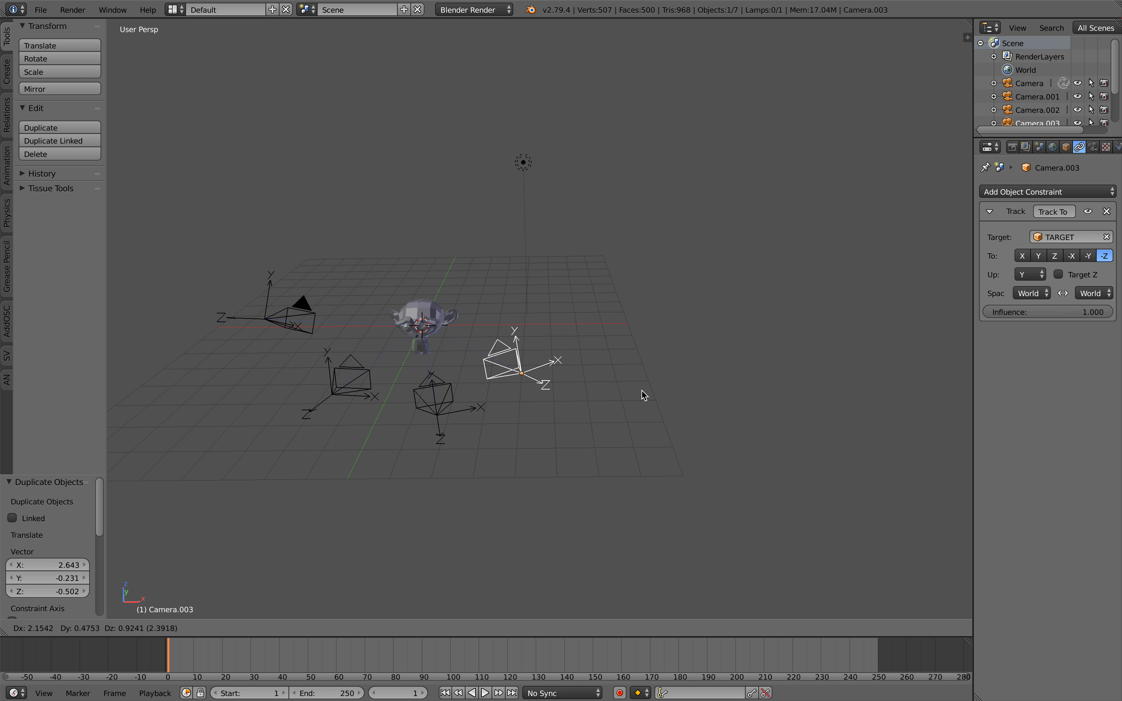
{"action": "left_click", "coordinate": [636, 391]}
{"action": "key", "text": "shift+d"}
{"action": "left_click", "coordinate": [714, 343]}
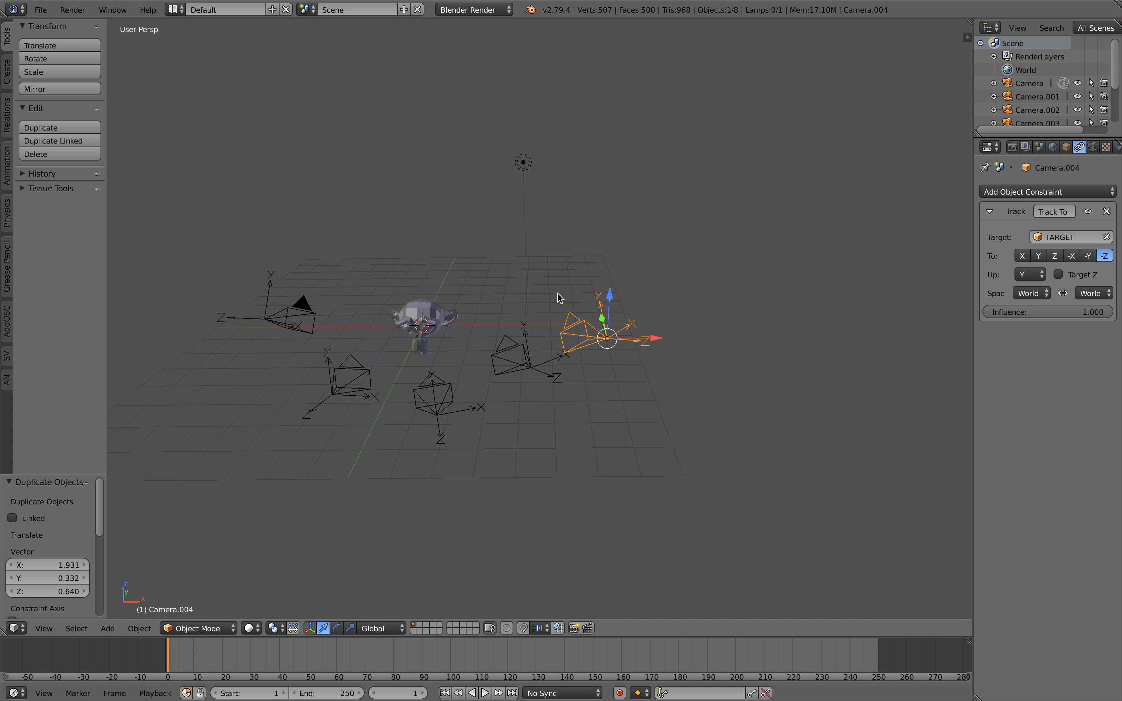
Step: Select the original camera and save the scene over the existing file
{"action": "middle_click_drag", "start_coordinate": [575, 304], "coordinate": [557, 310]}
{"action": "right_click", "coordinate": [292, 320]}
{"action": "key", "text": "ctrl+s"}
{"action": "left_click", "coordinate": [449, 346]}
Step: In the scene properties, switch the active camera in turn to Camera.001, Camera.002, Camera.003 and Camera.004
{"action": "left_click", "coordinate": [1039, 148]}
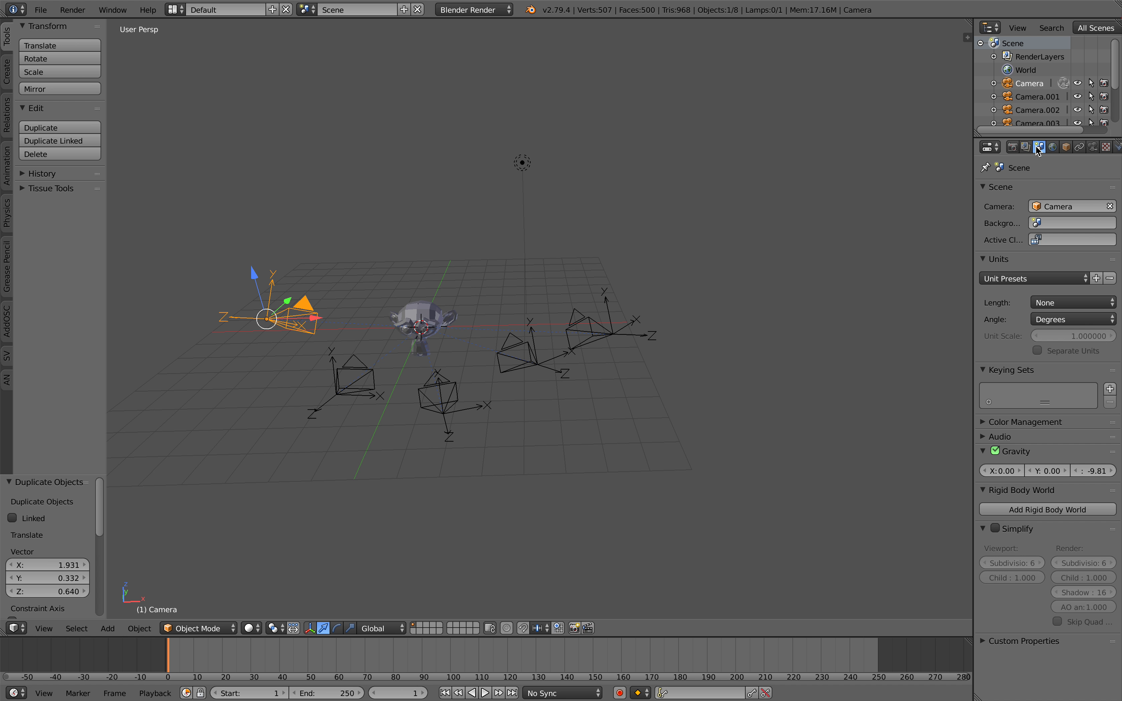
{"action": "left_click_drag", "start_coordinate": [974, 190], "coordinate": [908, 190]}
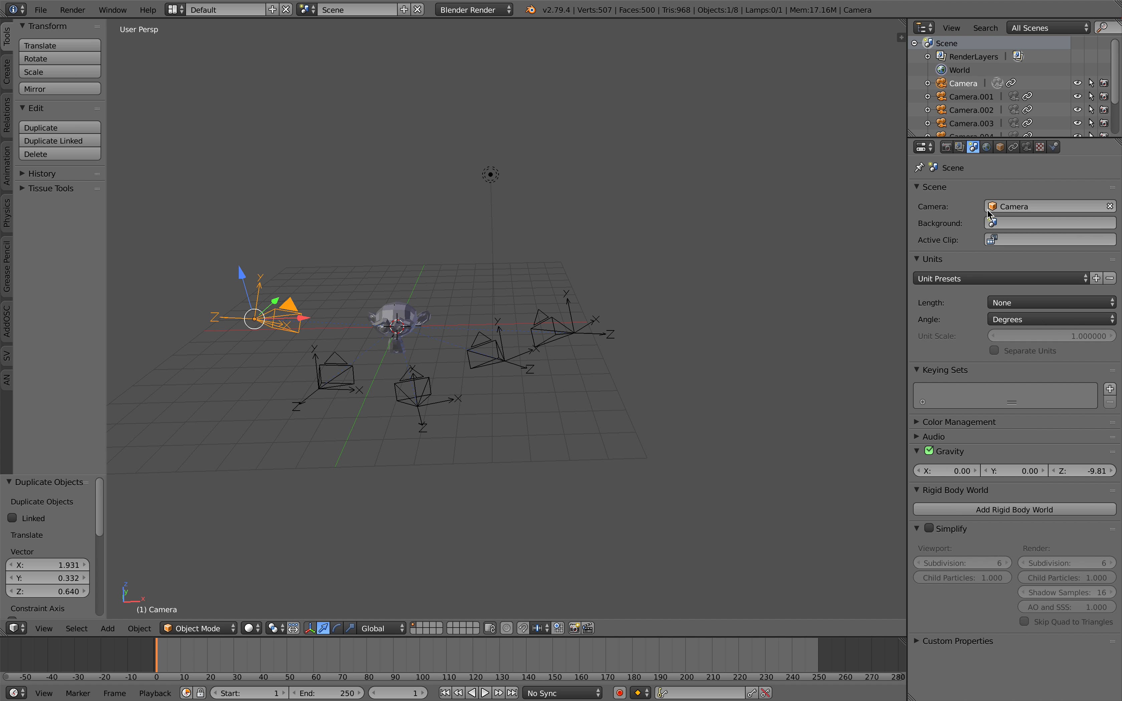
{"action": "left_click", "coordinate": [995, 208]}
{"action": "left_click", "coordinate": [995, 239]}
{"action": "left_click", "coordinate": [995, 207]}
{"action": "left_click", "coordinate": [996, 251]}
{"action": "left_click", "coordinate": [1020, 207]}
{"action": "left_click", "coordinate": [990, 265]}
{"action": "left_click", "coordinate": [1020, 207]}
{"action": "left_click", "coordinate": [990, 279]}
Step: Switch the scene's active camera back through Camera.003, Camera.002 and Camera.001 to Camera
{"action": "left_click", "coordinate": [992, 207]}
{"action": "left_click", "coordinate": [996, 266]}
{"action": "left_click", "coordinate": [992, 207]}
{"action": "left_click", "coordinate": [996, 252]}
{"action": "left_click", "coordinate": [994, 209]}
{"action": "left_click", "coordinate": [988, 239]}
{"action": "middle_click_drag", "start_coordinate": [684, 353], "coordinate": [691, 351]}
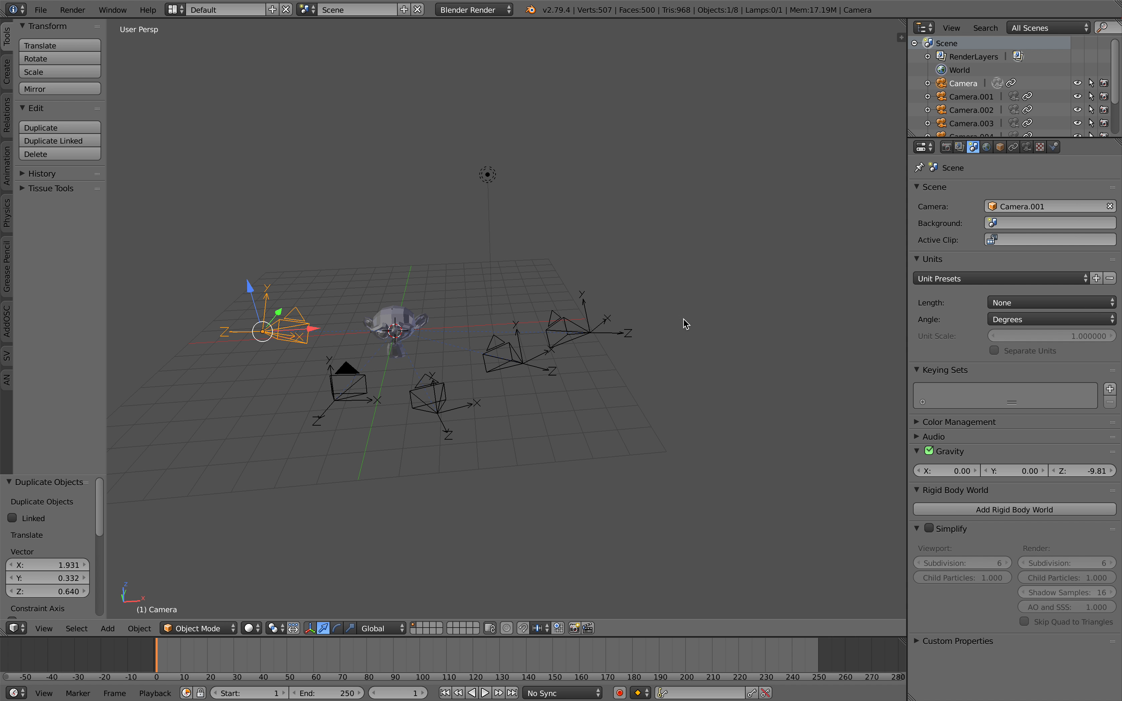
{"action": "left_click", "coordinate": [992, 208]}
{"action": "left_click", "coordinate": [992, 226]}
Step: Save the scene over the existing file and move the original camera by about -0.77 on X, 0.49 on Y and 0.81 on Z
{"action": "key", "text": "ctrl+s"}
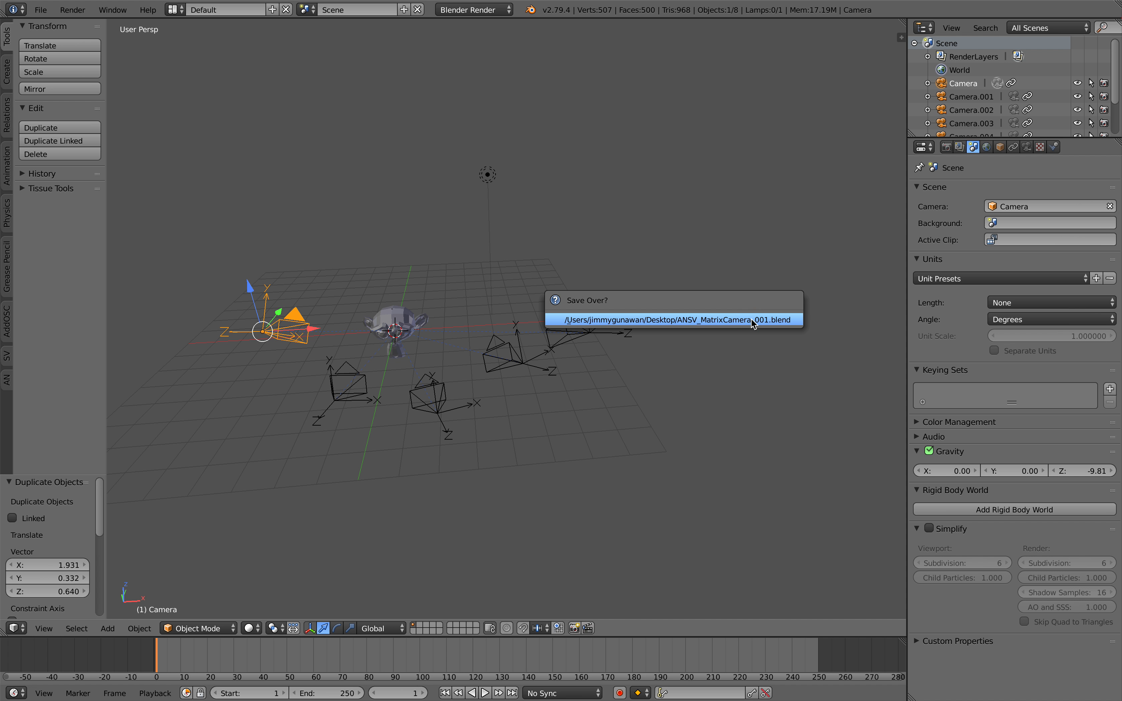
{"action": "key", "text": "g"}
{"action": "left_click", "coordinate": [292, 296]}
Step: Delete the four duplicated cameras, keeping only the original one
{"action": "right_click", "coordinate": [341, 366]}
{"action": "right_click", "coordinate": [426, 382], "text": "shift"}
{"action": "right_click", "coordinate": [505, 348], "text": "shift"}
{"action": "right_click", "coordinate": [568, 330], "text": "shift"}
{"action": "key", "text": "x"}
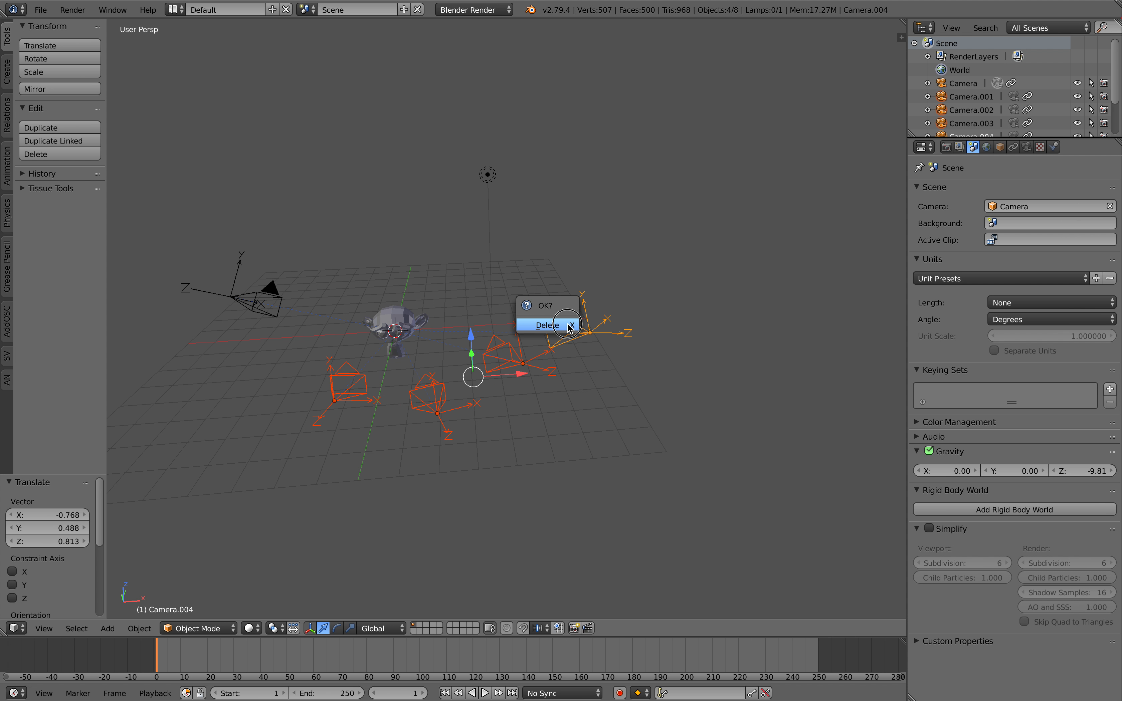
{"action": "left_click", "coordinate": [541, 326]}
Step: Move the camera to the positive X side of the monkey head, by about 9.0 on X, -0.5 on Y and -1.1 on Z overall
{"action": "right_click", "coordinate": [320, 311]}
{"action": "key", "text": "g"}
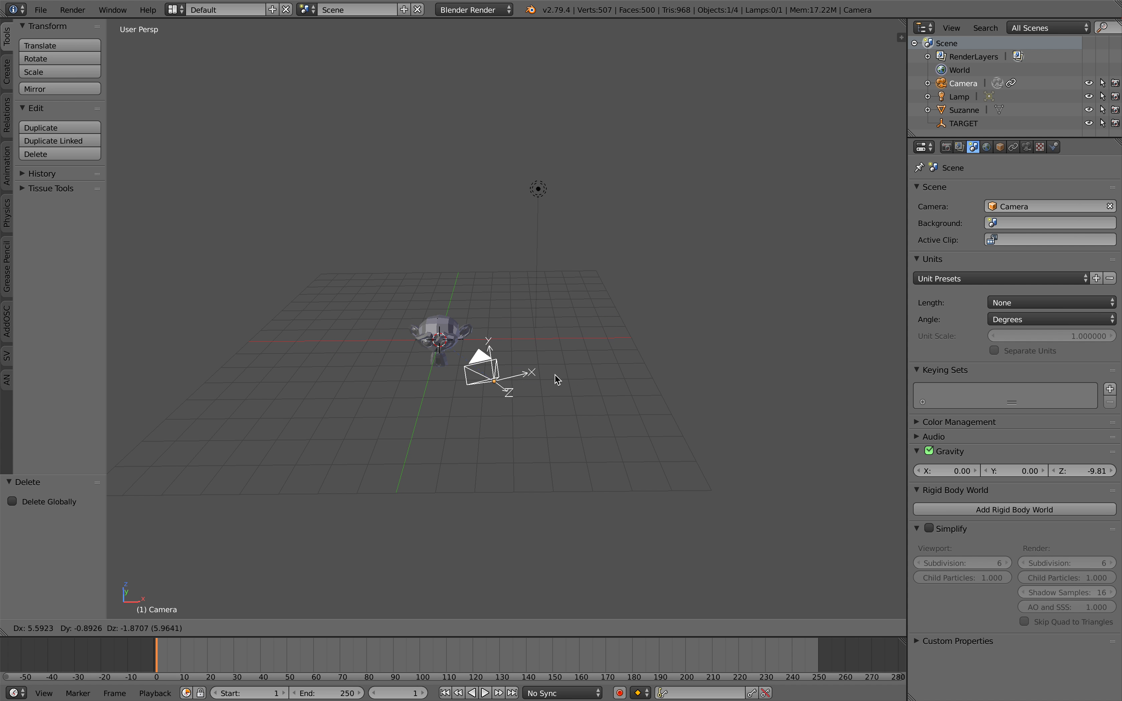
{"action": "left_click", "coordinate": [649, 370]}
{"action": "middle_click_drag", "start_coordinate": [648, 369], "coordinate": [652, 366]}
{"action": "key", "text": "g"}
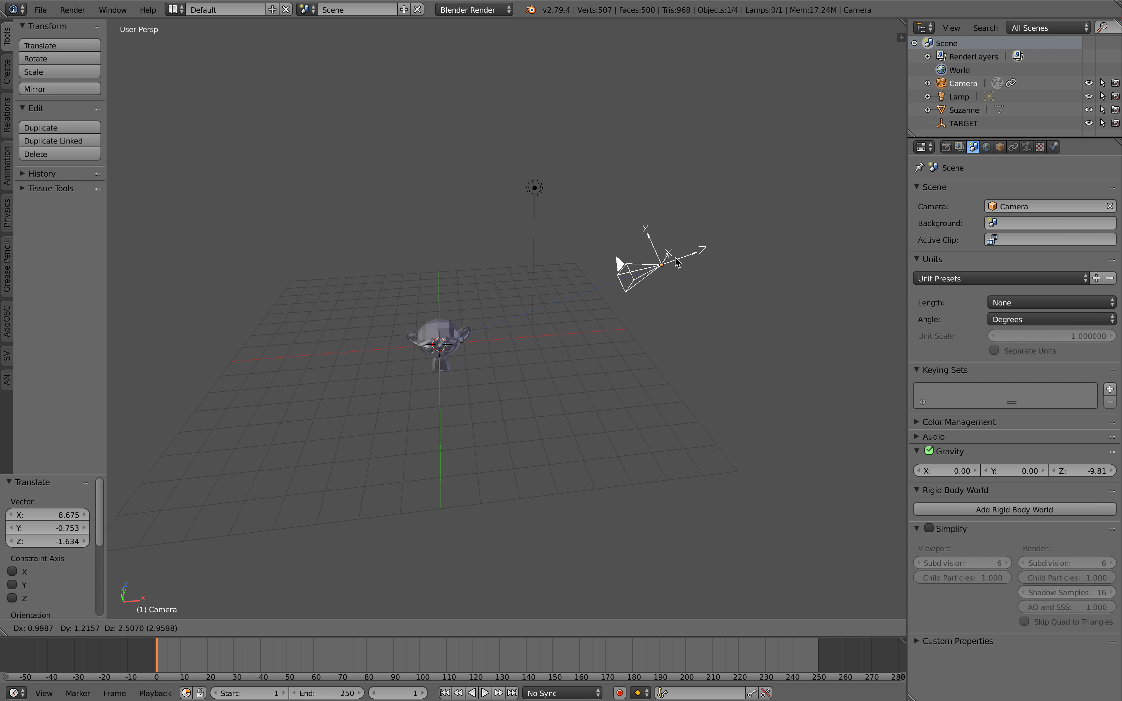
{"action": "left_click", "coordinate": [657, 340]}
{"action": "middle_click_drag", "start_coordinate": [612, 333], "coordinate": [605, 332]}
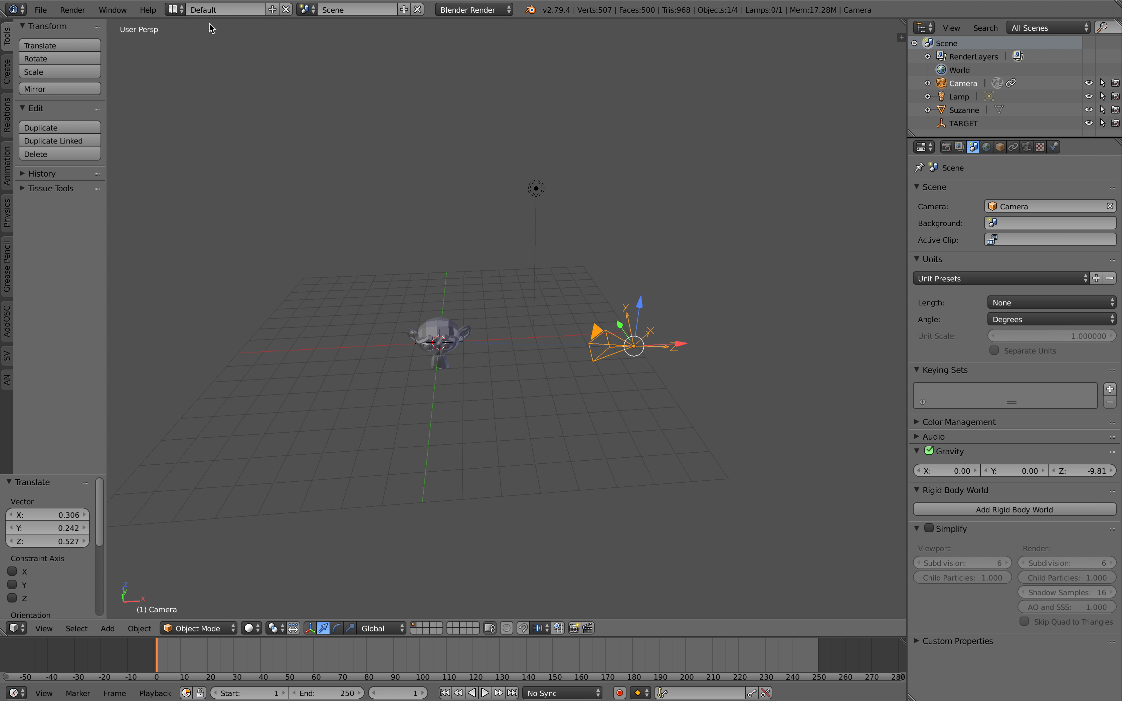
Step: Switch to the Compositing screen layout and set the node editor to Animation Nodes
{"action": "left_click", "coordinate": [176, 9]}
{"action": "left_click", "coordinate": [192, 53]}
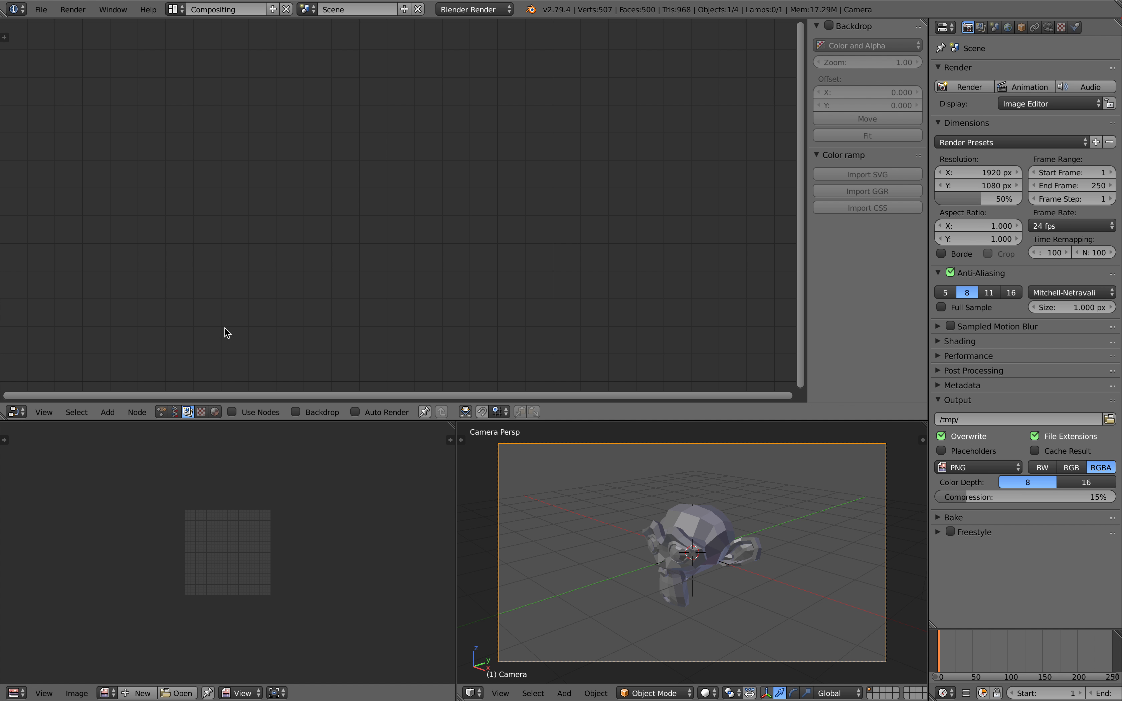
{"action": "left_click", "coordinate": [161, 412]}
Step: Merge the image editor area into the 3D view and leave the camera view for a zoomed-out perspective of the scene
{"action": "left_click_drag", "start_coordinate": [457, 425], "coordinate": [325, 448]}
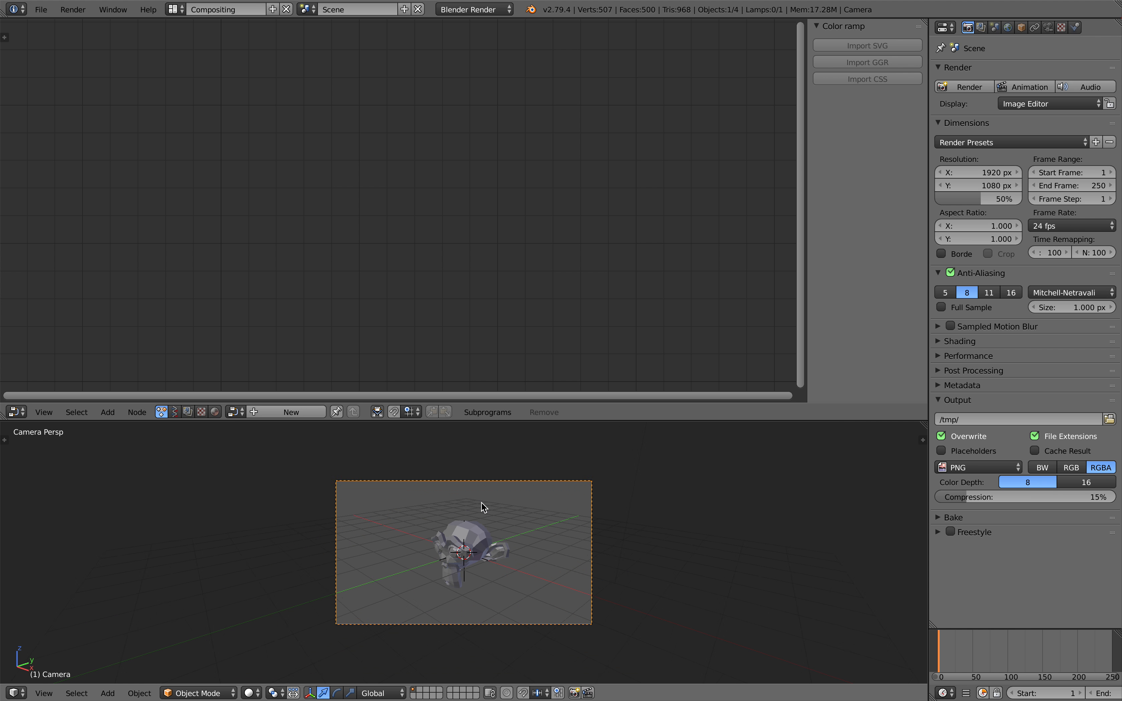
{"action": "scroll", "coordinate": [482, 502], "scroll_direction": "down", "scroll_amount": 1}
{"action": "mouse_move", "coordinate": [481, 502]}
{"action": "middle_mouse_down"}
{"action": "mouse_move", "coordinate": [422, 492]}
{"action": "mouse_move", "coordinate": [464, 521]}
{"action": "mouse_move", "coordinate": [509, 515]}
{"action": "mouse_move", "coordinate": [493, 515]}
{"action": "middle_mouse_up"}
{"action": "scroll", "coordinate": [433, 506], "scroll_direction": "down", "scroll_amount": 7}
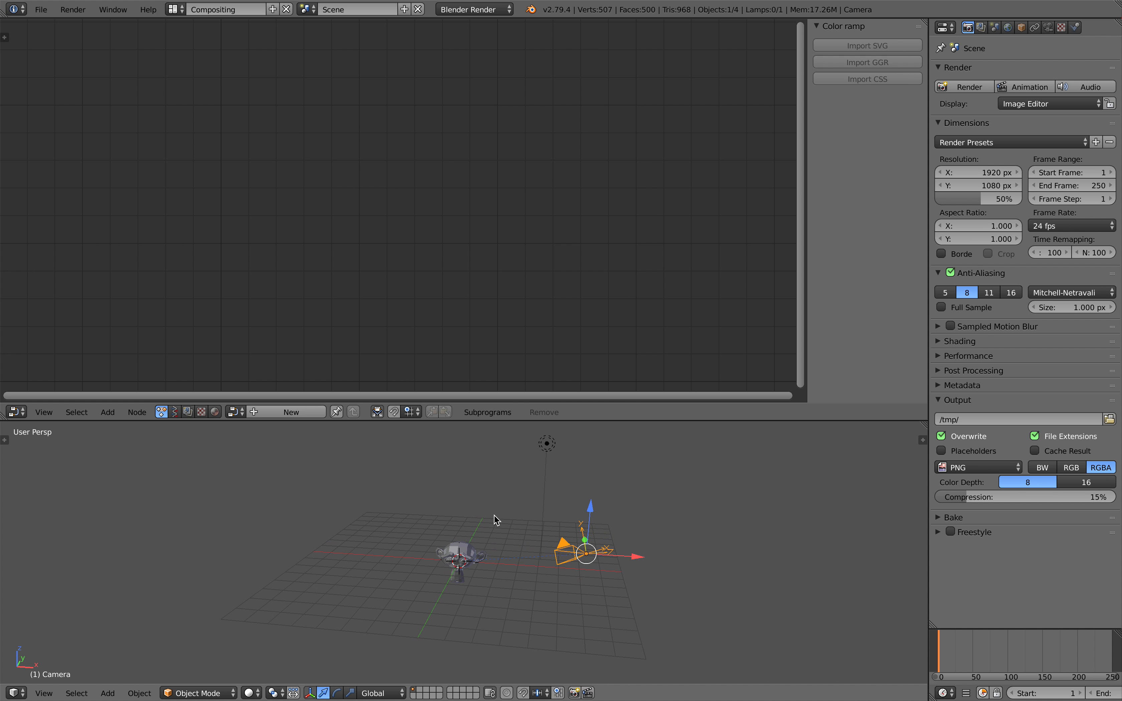
Step: Create a new animation node tree and add an Object Instancer node to it
{"action": "left_click", "coordinate": [301, 413]}
{"action": "key", "text": "shift+a"}
{"action": "left_click", "coordinate": [310, 182]}
{"action": "type", "text": "object inst"}
{"action": "key", "text": "Return"}
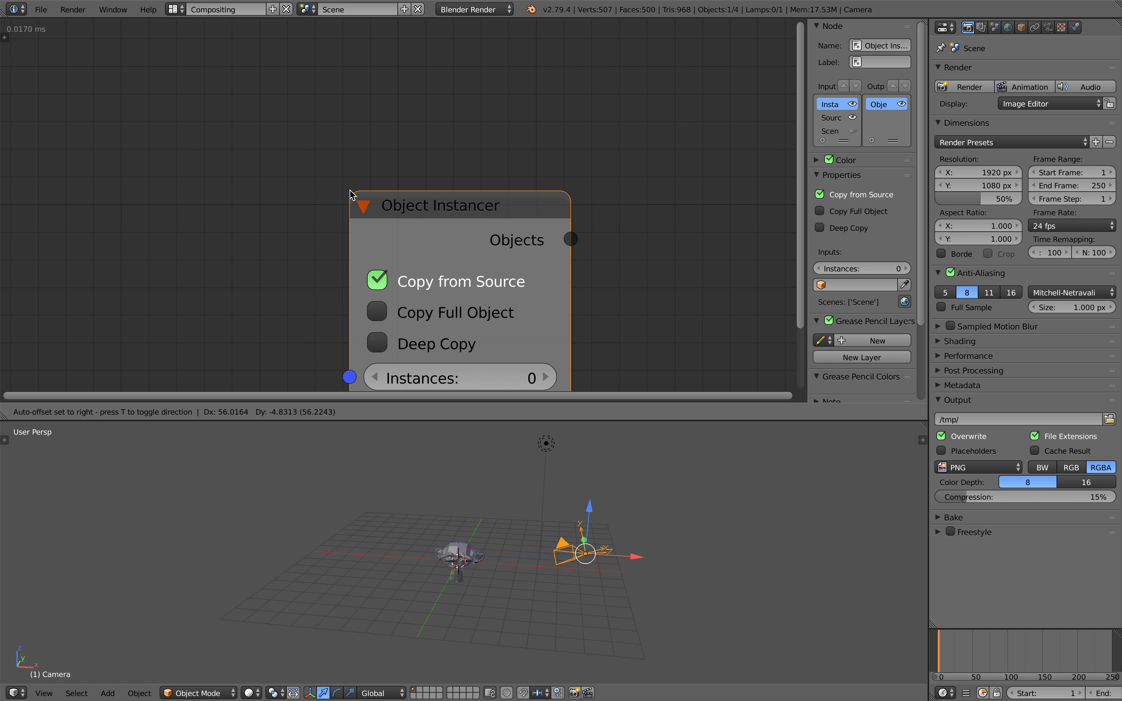
{"action": "left_click", "coordinate": [347, 137]}
{"action": "scroll", "coordinate": [385, 220], "scroll_direction": "down", "scroll_amount": 4}
{"action": "middle_click_drag", "start_coordinate": [385, 220], "coordinate": [373, 200]}
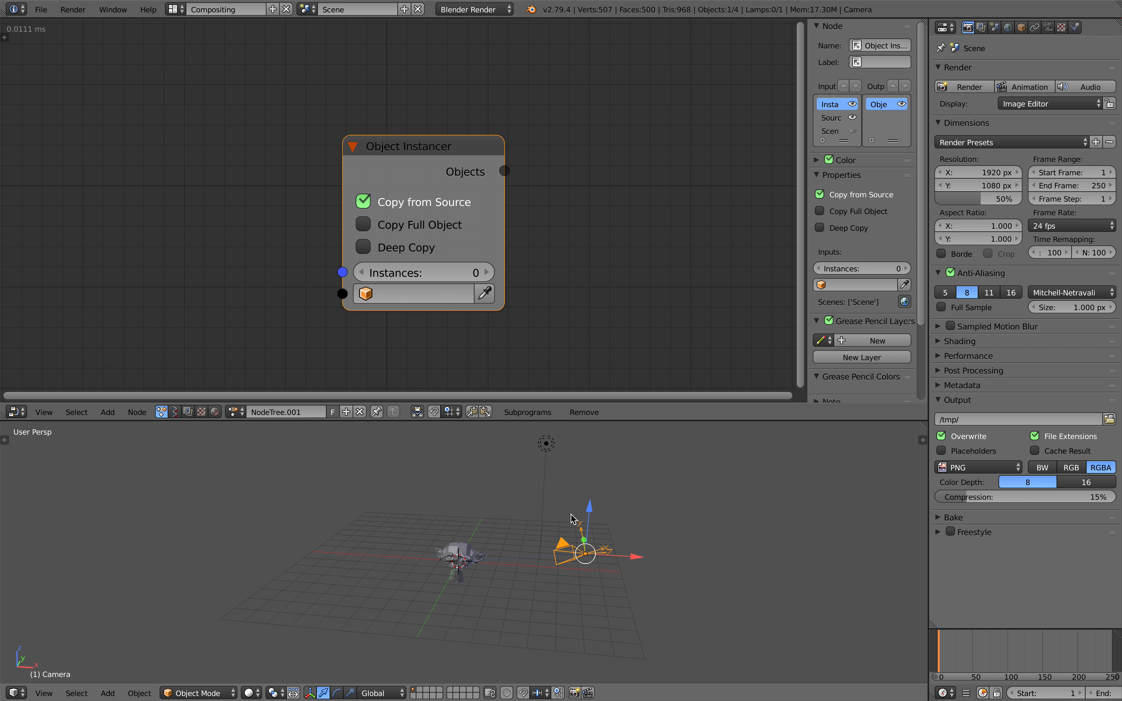
Step: Set Camera as the Object Instancer's source, enable Copy Full Object and Deep Copy, and hide the node editor's sidebar
{"action": "left_click", "coordinate": [484, 293]}
{"action": "scroll", "coordinate": [522, 283], "scroll_direction": "up", "scroll_amount": 1}
{"action": "left_click_drag", "start_coordinate": [426, 232], "coordinate": [426, 251]}
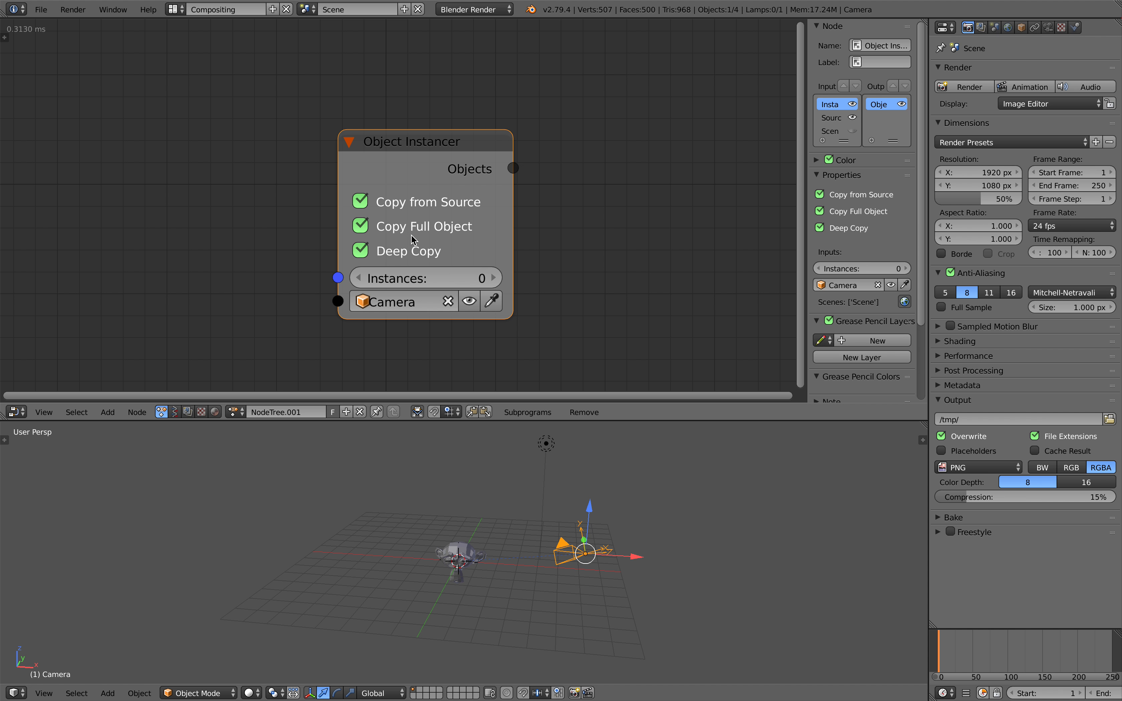
{"action": "scroll", "coordinate": [381, 223], "scroll_direction": "down", "scroll_amount": 2}
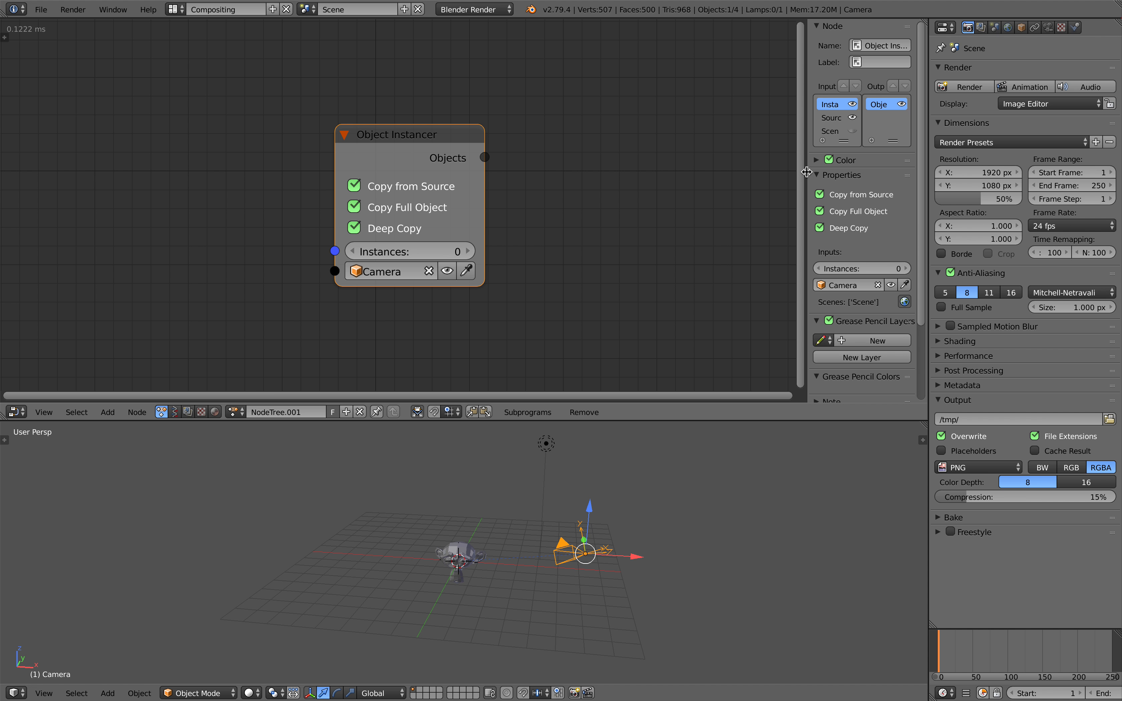
{"action": "key", "text": "n"}
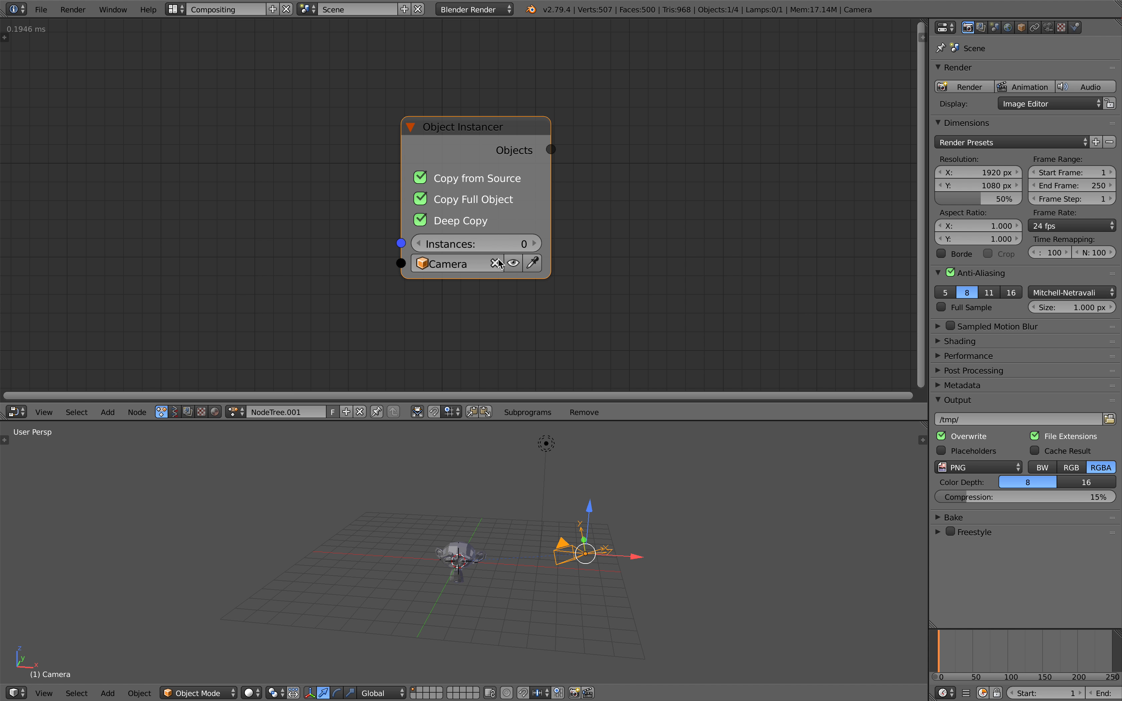
Step: Add a Random Vector node beside the Object Instancer and make it output a list of vectors
{"action": "key", "text": "ctrl+a"}
{"action": "type", "text": "random v"}
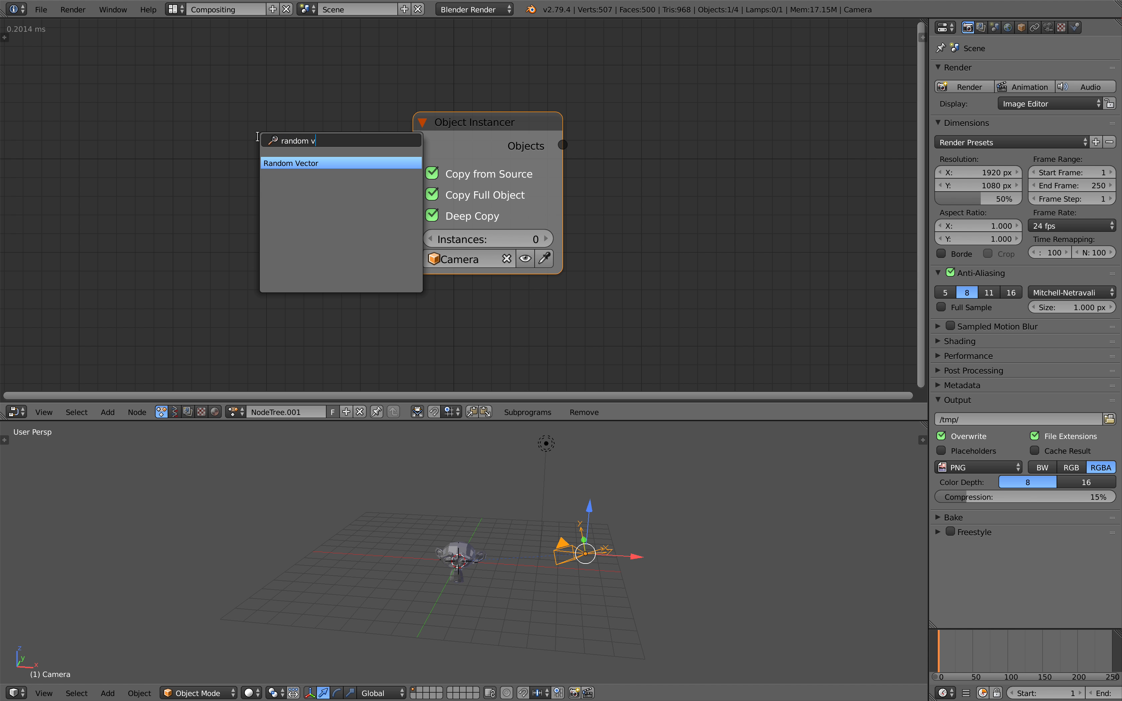
{"action": "key", "text": "Return"}
{"action": "left_click", "coordinate": [143, 151]}
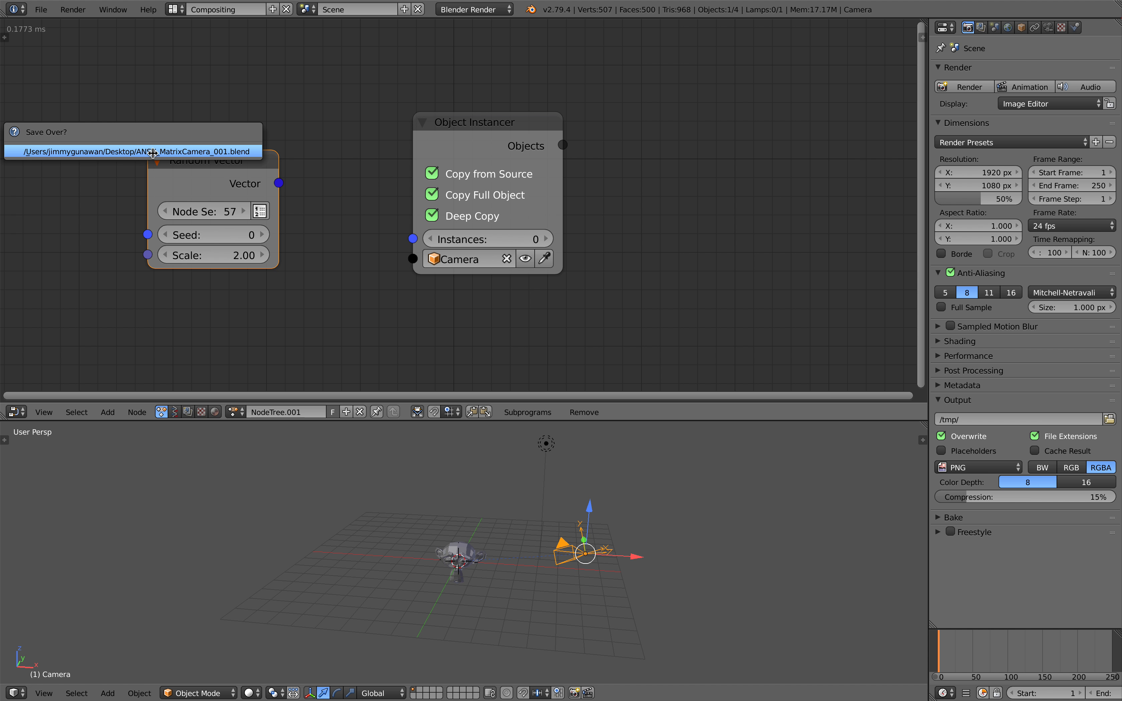
{"action": "left_click", "coordinate": [259, 211]}
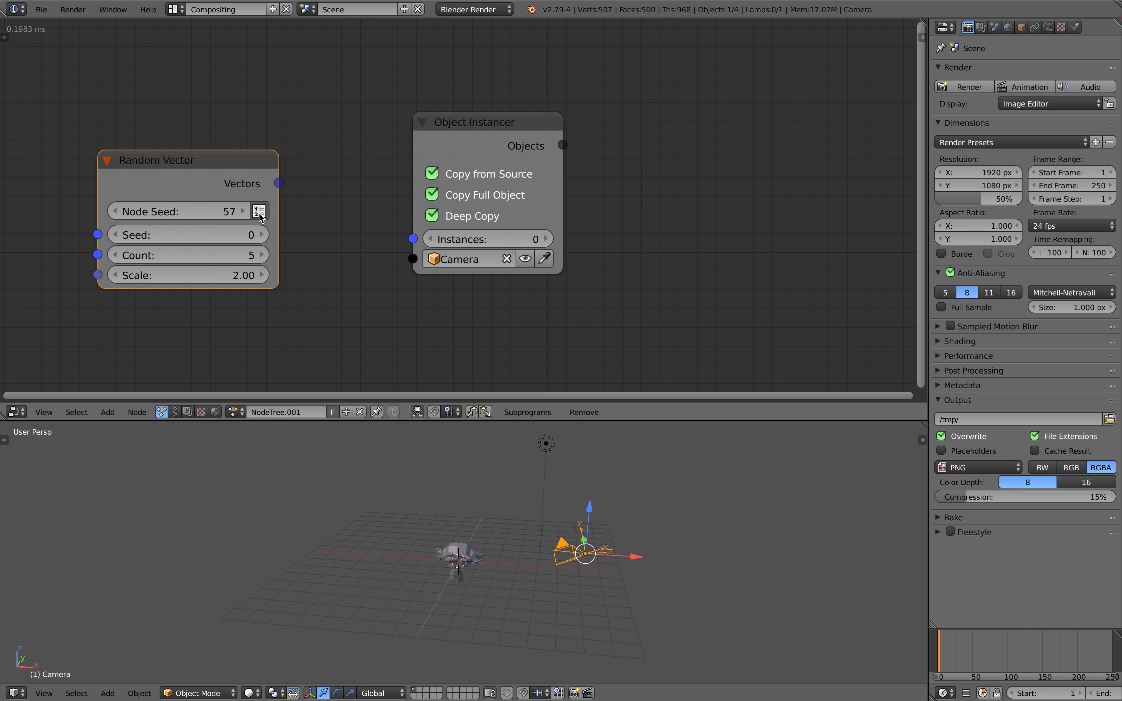
Step: Set the Random Vector node's count to 5
{"action": "left_click", "coordinate": [248, 256]}
{"action": "type", "text": "10"}
{"action": "key", "text": "Return"}
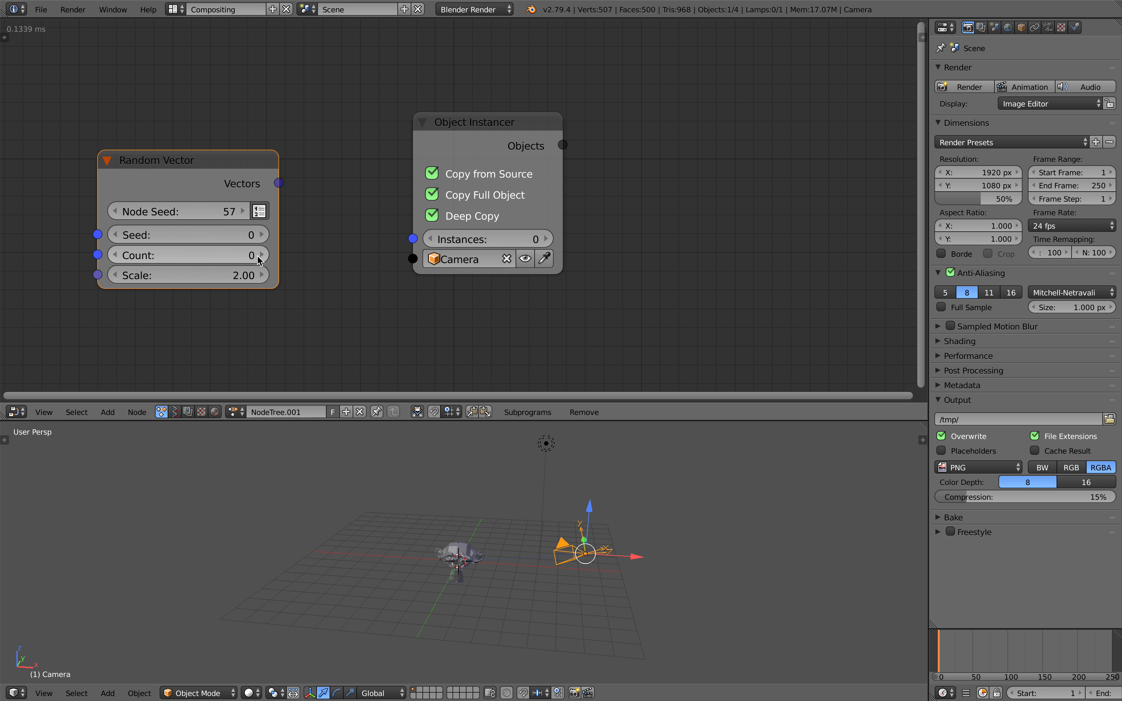
{"action": "left_click", "coordinate": [245, 253]}
{"action": "type", "text": "5"}
{"action": "key", "text": "Return"}
{"action": "scroll", "coordinate": [339, 281], "scroll_direction": "down", "scroll_amount": 2}
{"action": "middle_click_drag", "start_coordinate": [343, 283], "coordinate": [339, 260]}
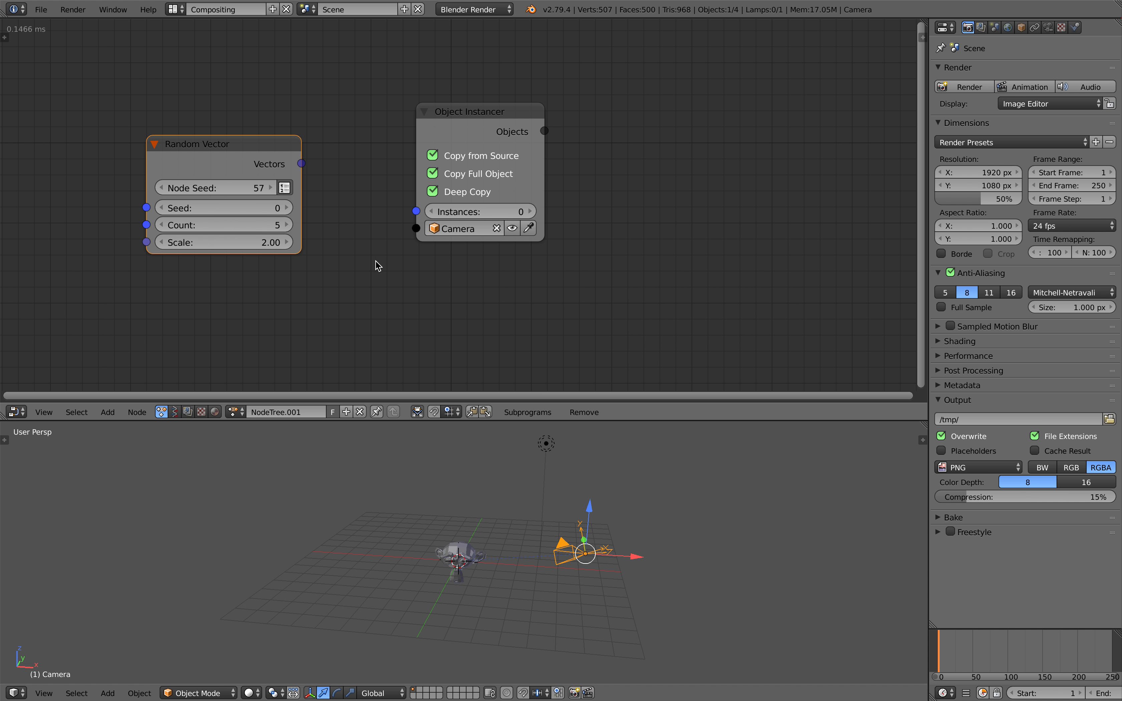
Step: Set the Random Vector node's scale to 5.66 and seed to 64, and shift the Object Instancer node slightly
{"action": "left_click_drag", "start_coordinate": [485, 124], "coordinate": [510, 112]}
{"action": "left_click_drag", "start_coordinate": [248, 243], "coordinate": [297, 243]}
{"action": "left_click_drag", "start_coordinate": [247, 208], "coordinate": [346, 227]}
{"action": "middle_click_drag", "start_coordinate": [345, 228], "coordinate": [308, 234]}
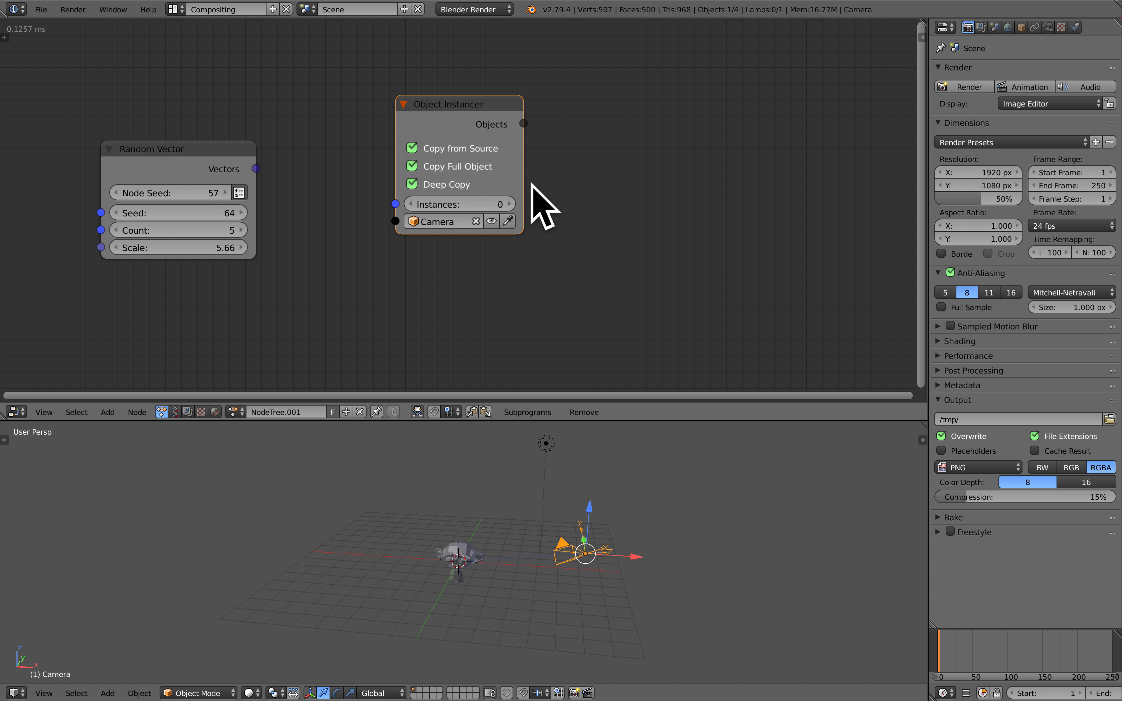
Step: Add an Object Transforms Output node and place it on the far side of the Object Instancer from Random Vector
{"action": "middle_click_drag", "start_coordinate": [606, 173], "coordinate": [594, 164]}
{"action": "key", "text": "shift+a"}
{"action": "left_click", "coordinate": [594, 163]}
{"action": "type", "text": "onsta"}
{"action": "key", "text": "BackSpace"}
{"action": "key", "text": "BackSpace"}
{"action": "key", "text": "BackSpace"}
{"action": "key", "text": "BackSpace"}
{"action": "type", "text": "bs"}
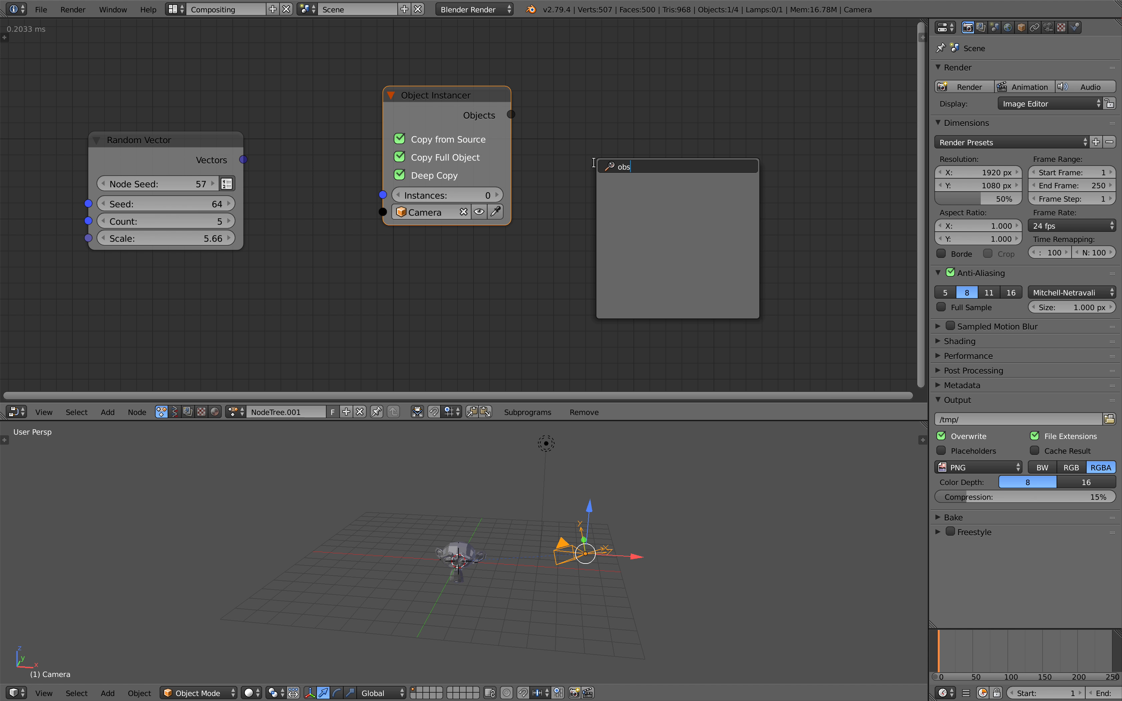
{"action": "key", "text": "BackSpace"}
{"action": "type", "text": "ject t"}
{"action": "key", "text": "Down"}
{"action": "key", "text": "Return"}
{"action": "left_click", "coordinate": [596, 167]}
{"action": "left_click", "coordinate": [713, 216]}
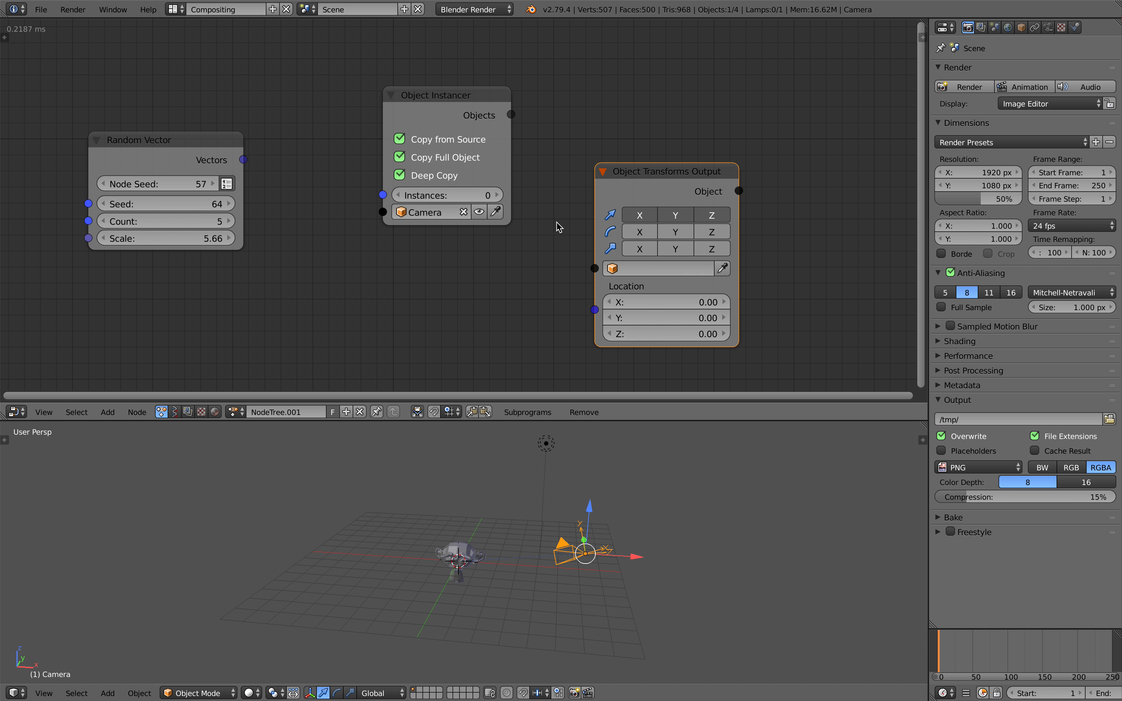
{"action": "left_click_drag", "start_coordinate": [663, 196], "coordinate": [672, 190]}
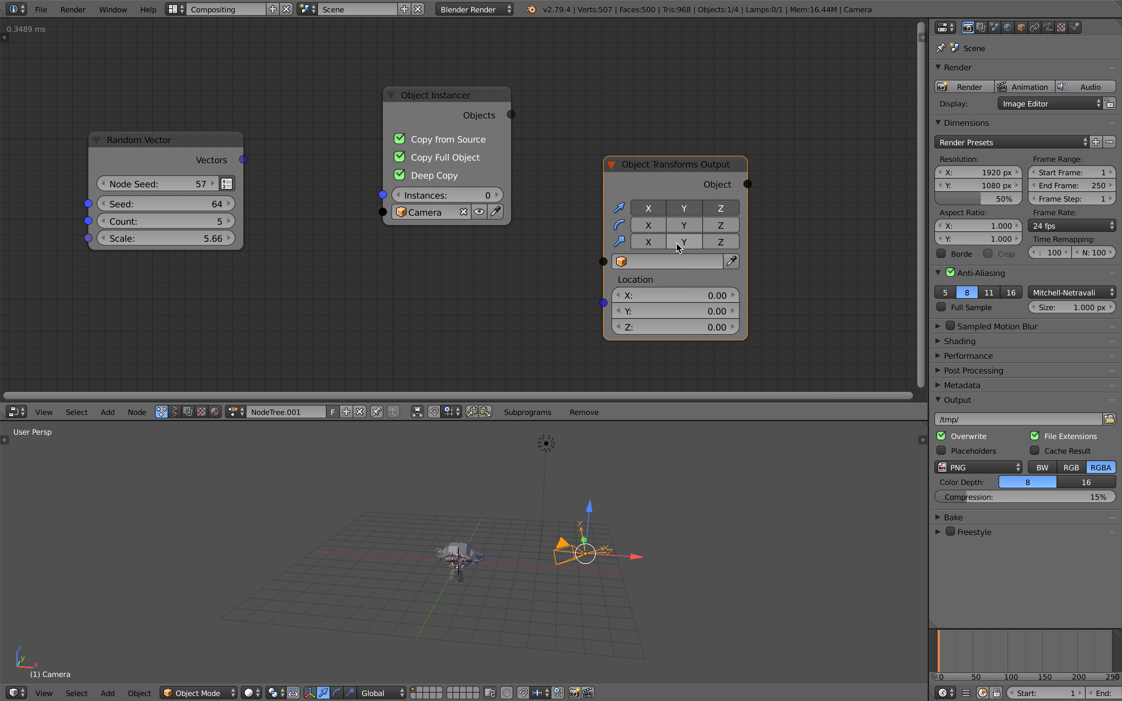
Step: Connect the Random Vector's Vectors output to the Object Instancer's Instances input and space the nodes apart
{"action": "left_click_drag", "start_coordinate": [513, 116], "coordinate": [534, 147]}
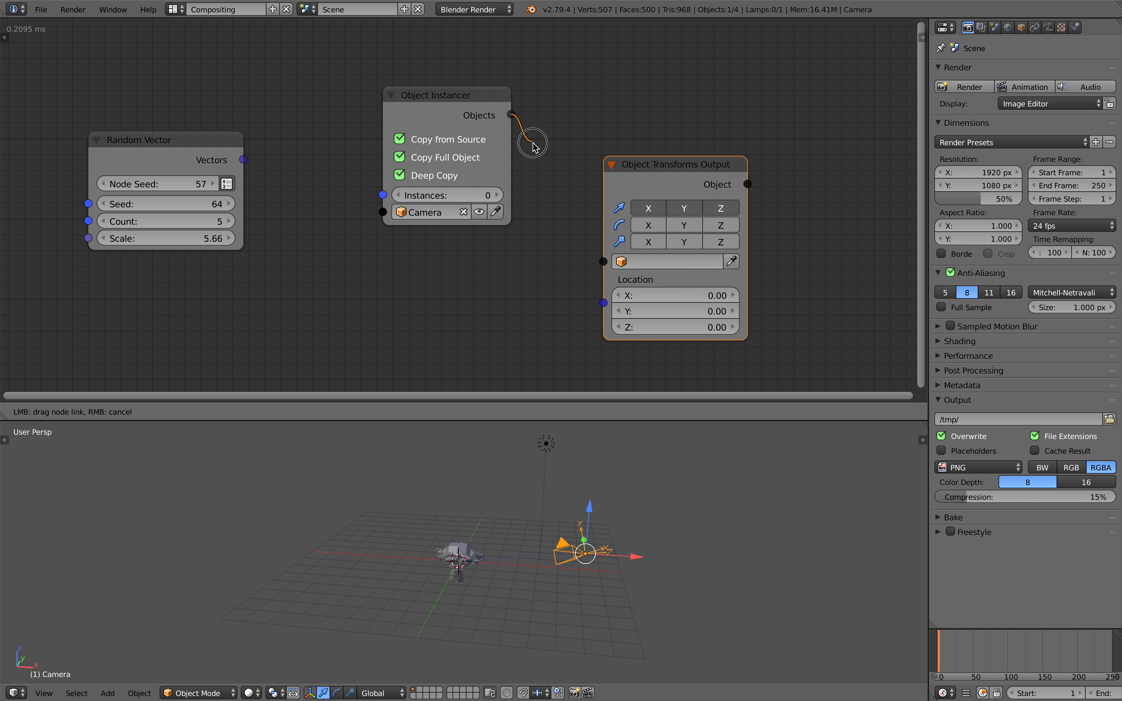
{"action": "left_click_drag", "start_coordinate": [541, 189], "coordinate": [539, 190]}
{"action": "left_click_drag", "start_coordinate": [218, 160], "coordinate": [303, 209]}
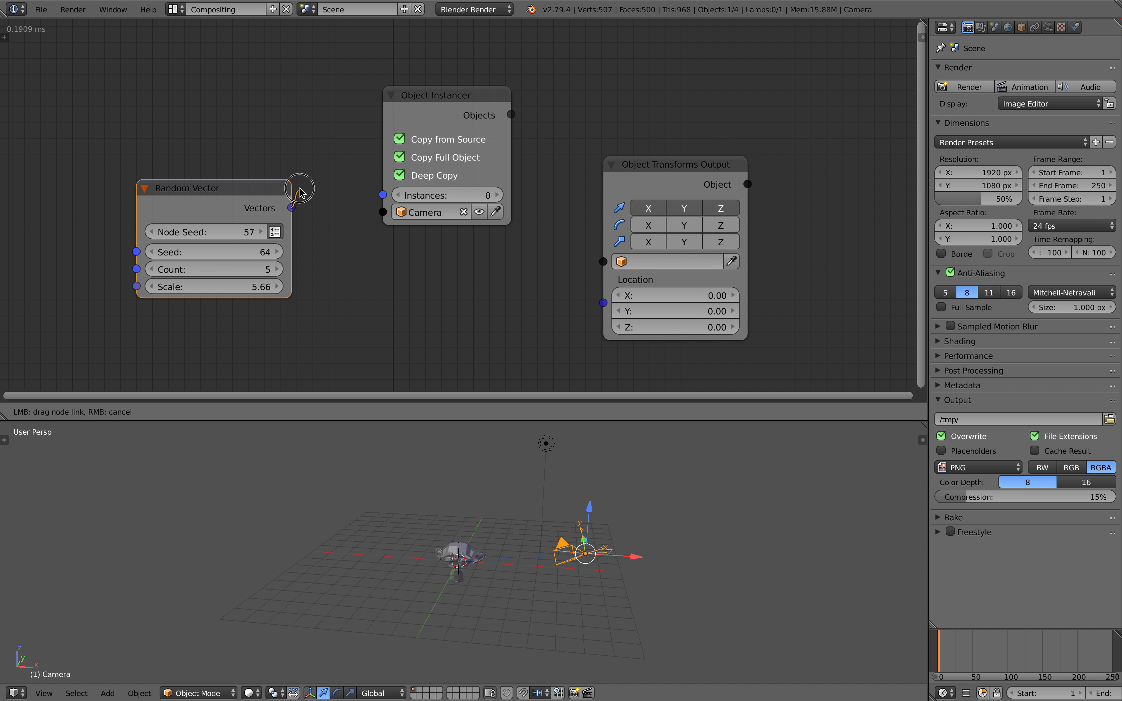
{"action": "left_click_drag", "start_coordinate": [381, 194], "coordinate": [383, 194]}
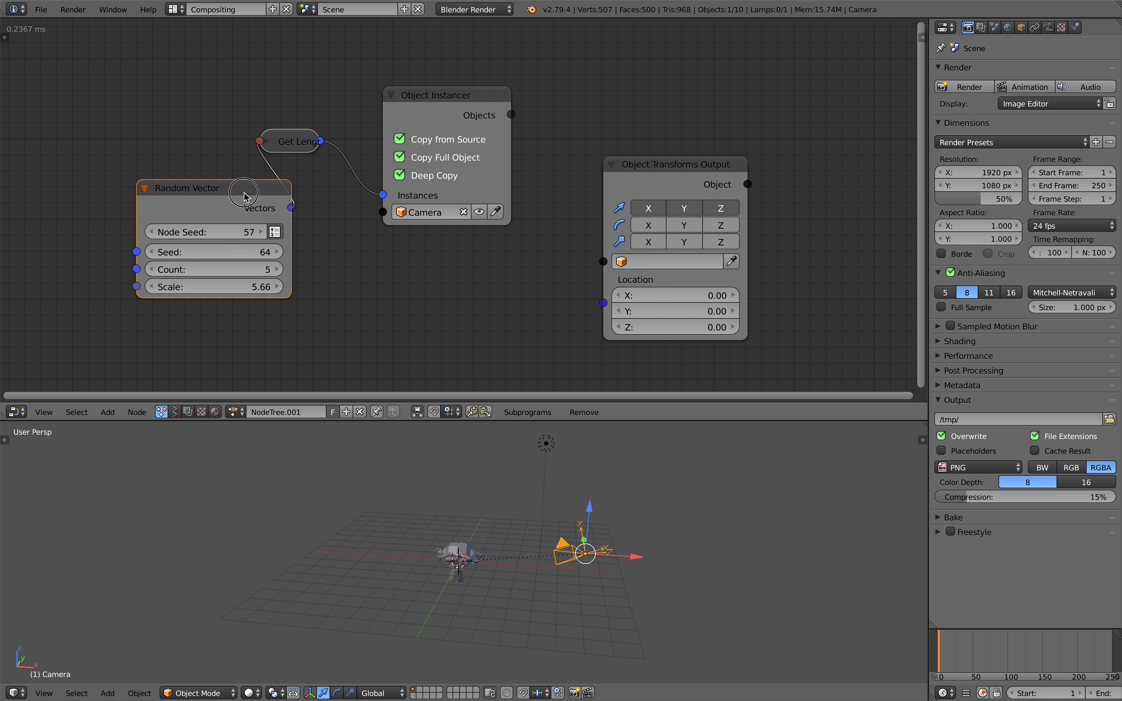
{"action": "left_click_drag", "start_coordinate": [424, 147], "coordinate": [432, 140]}
{"action": "left_click_drag", "start_coordinate": [188, 204], "coordinate": [170, 210]}
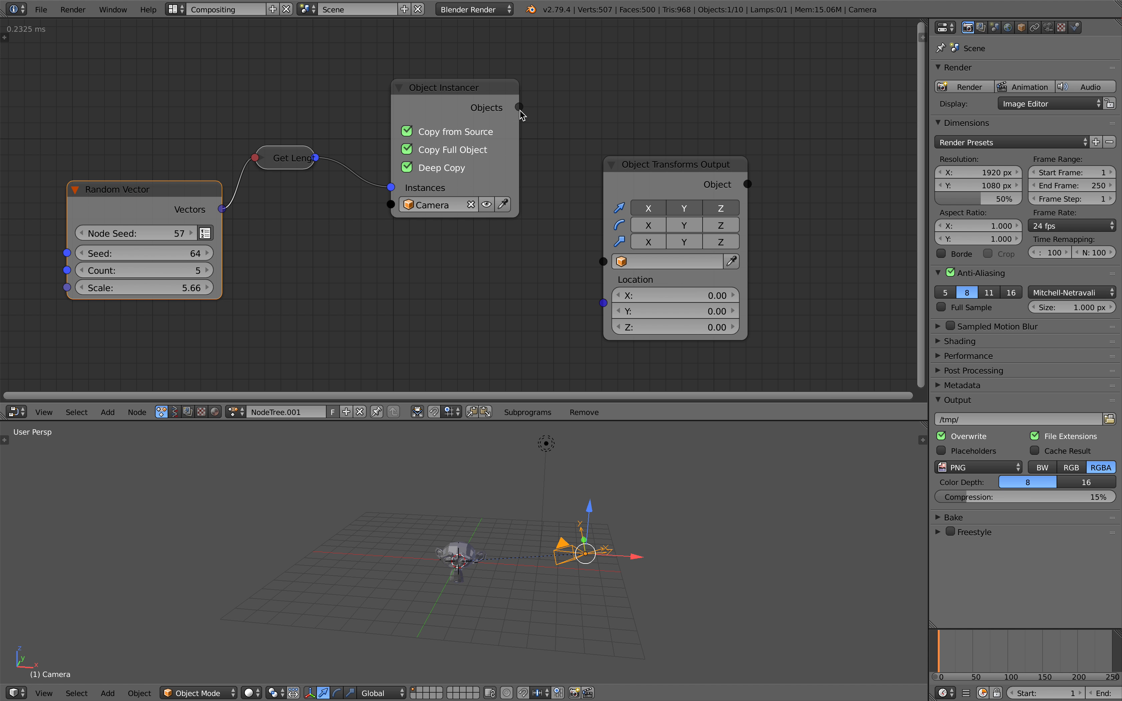
Step: Connect the instanced objects and the random vectors to the Object Transforms Output's object and location inputs, and save the file
{"action": "left_click_drag", "start_coordinate": [521, 110], "coordinate": [603, 262]}
{"action": "left_click_drag", "start_coordinate": [223, 209], "coordinate": [603, 303]}
{"action": "left_click_drag", "start_coordinate": [668, 165], "coordinate": [655, 144]}
{"action": "key", "text": "ctrl+s"}
{"action": "left_click", "coordinate": [534, 562]}
Step: Set the Random Vector node's seed to 166, scale to 4.88 and count to 133
{"action": "mouse_move", "coordinate": [153, 254]}
{"action": "left_mouse_down"}
{"action": "mouse_move", "coordinate": [185, 254]}
{"action": "mouse_move", "coordinate": [153, 274]}
{"action": "left_mouse_up"}
{"action": "middle_click_drag", "start_coordinate": [323, 566], "coordinate": [342, 571]}
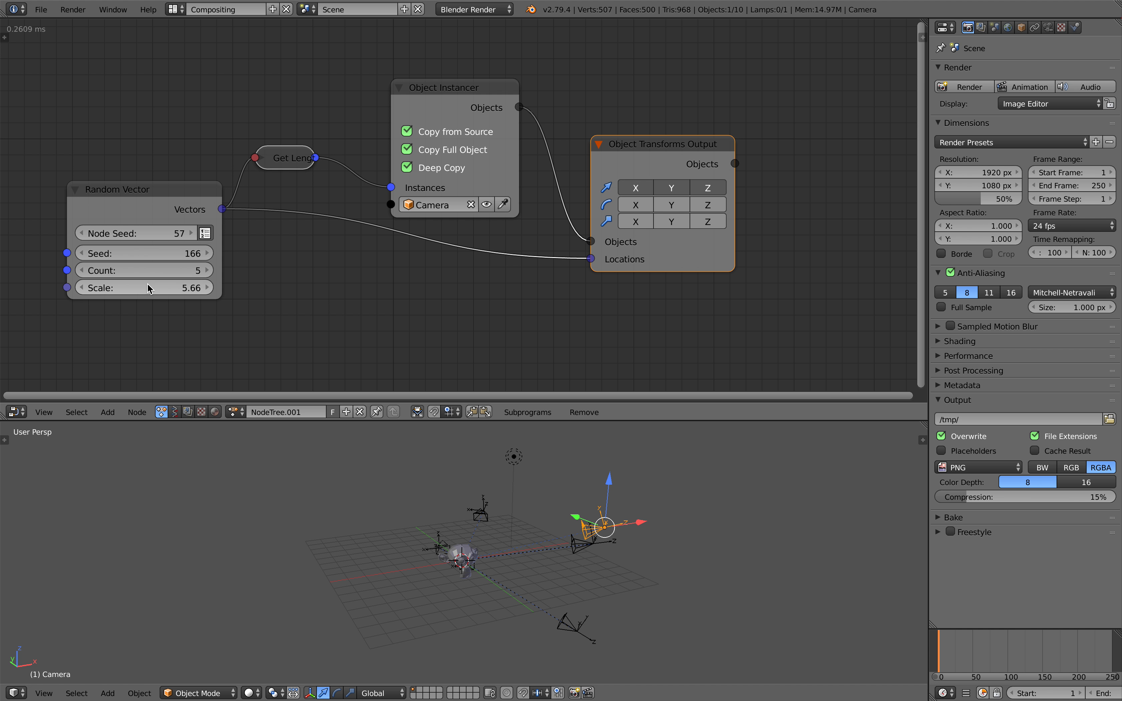
{"action": "mouse_move", "coordinate": [145, 291]}
{"action": "left_mouse_down"}
{"action": "mouse_move", "coordinate": [173, 271]}
{"action": "mouse_move", "coordinate": [219, 271]}
{"action": "mouse_move", "coordinate": [204, 271]}
{"action": "mouse_move", "coordinate": [202, 287]}
{"action": "mouse_move", "coordinate": [99, 287]}
{"action": "mouse_move", "coordinate": [138, 287]}
{"action": "left_mouse_up"}
{"action": "middle_click_drag", "start_coordinate": [218, 476], "coordinate": [371, 552]}
{"action": "scroll", "coordinate": [262, 546], "scroll_direction": "up", "scroll_amount": 4}
{"action": "scroll", "coordinate": [431, 537], "scroll_direction": "down", "scroll_amount": 4}
Step: Split the 3D viewport into two side-by-side views and look through the active camera in the new one
{"action": "left_click_drag", "start_coordinate": [922, 436], "coordinate": [524, 557]}
{"action": "left_click", "coordinate": [579, 693]}
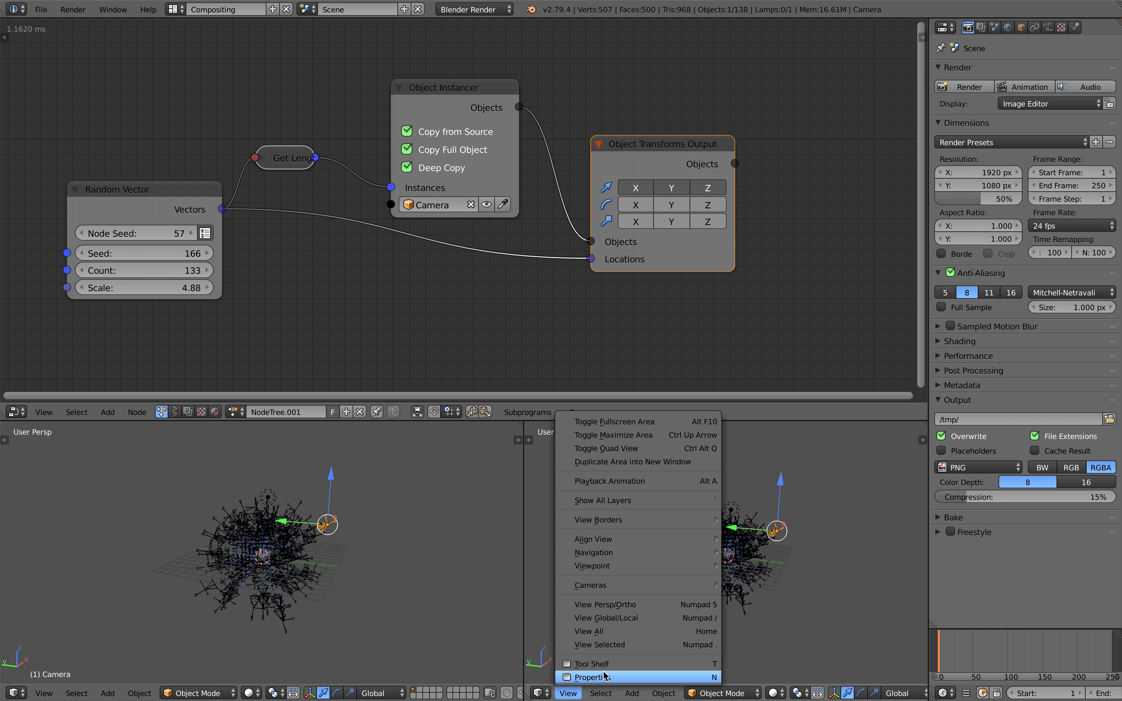
{"action": "mouse_move", "coordinate": [711, 586]}
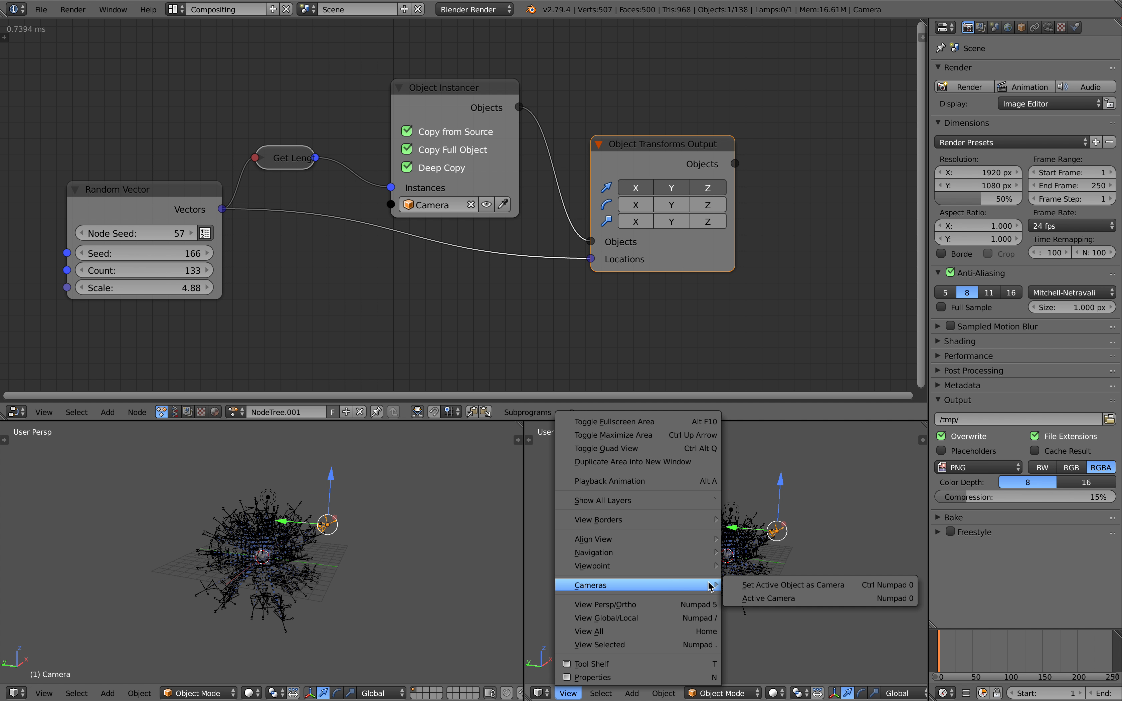
{"action": "left_click", "coordinate": [768, 599]}
{"action": "scroll", "coordinate": [736, 573], "scroll_direction": "up", "scroll_amount": 5}
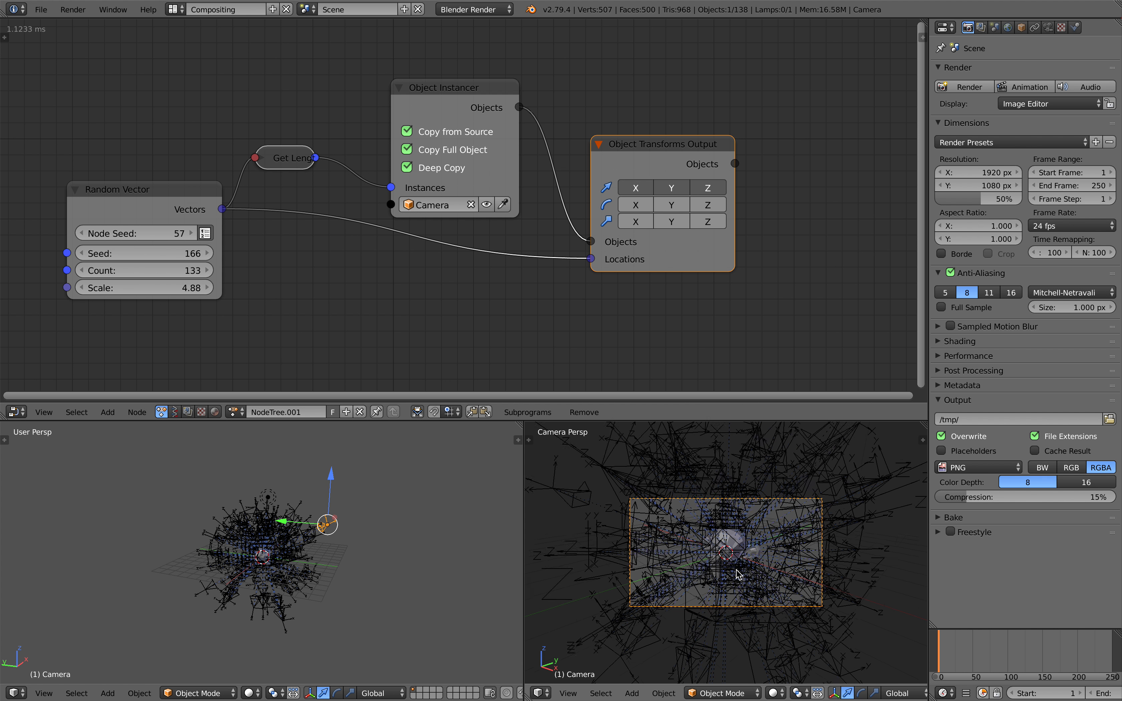
{"action": "scroll", "coordinate": [717, 540], "scroll_direction": "down", "scroll_amount": 1}
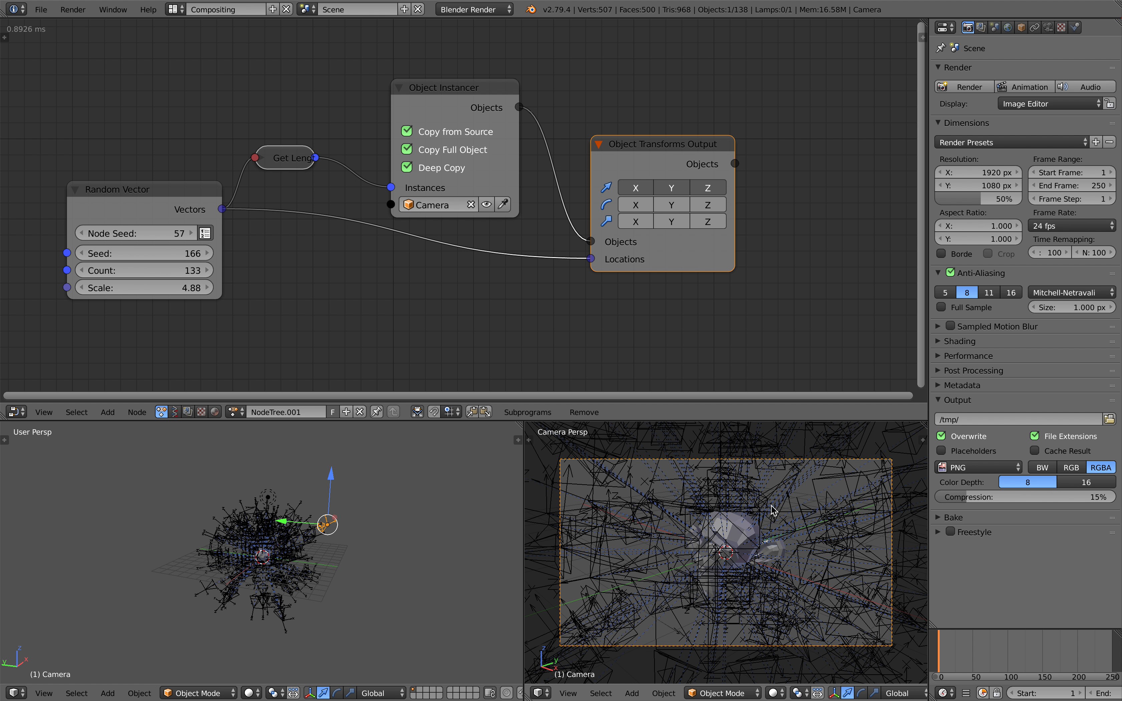
Step: Set the render resolution's X value to 1080 px for a square camera frame
{"action": "left_click", "coordinate": [789, 515]}
{"action": "left_click_drag", "start_coordinate": [978, 172], "coordinate": [983, 180]}
{"action": "key", "text": "Return"}
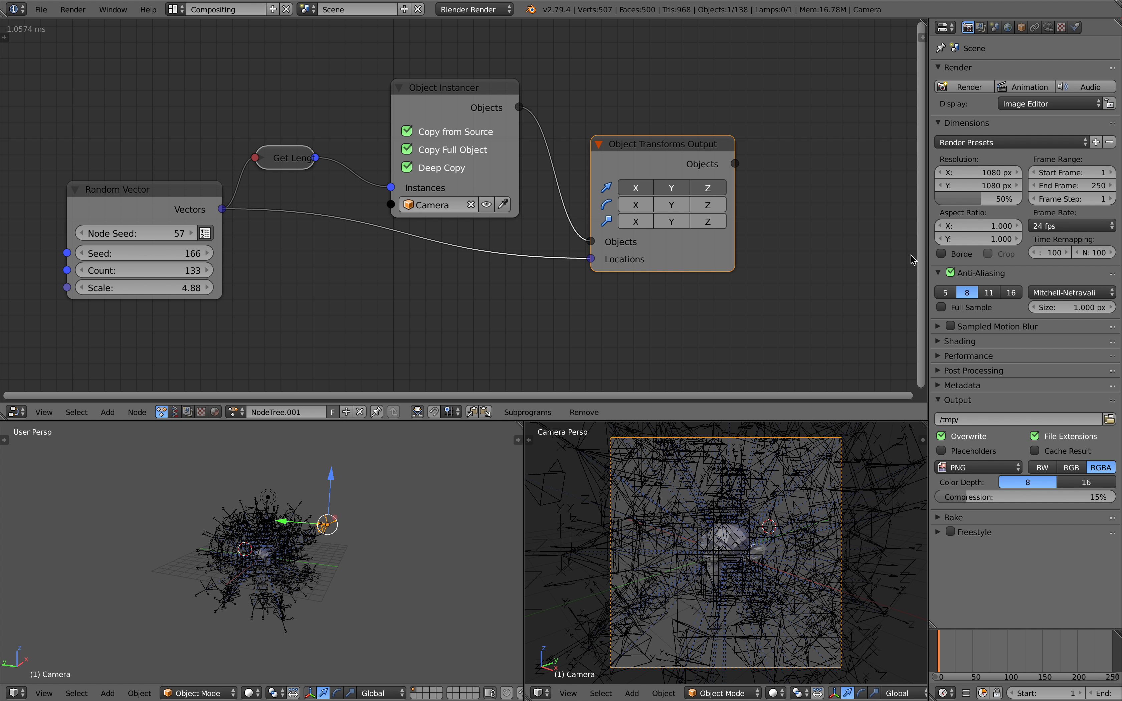
Step: Show the scene properties and make Camera.002 the scene camera
{"action": "left_click", "coordinate": [1021, 28]}
{"action": "left_click", "coordinate": [995, 29]}
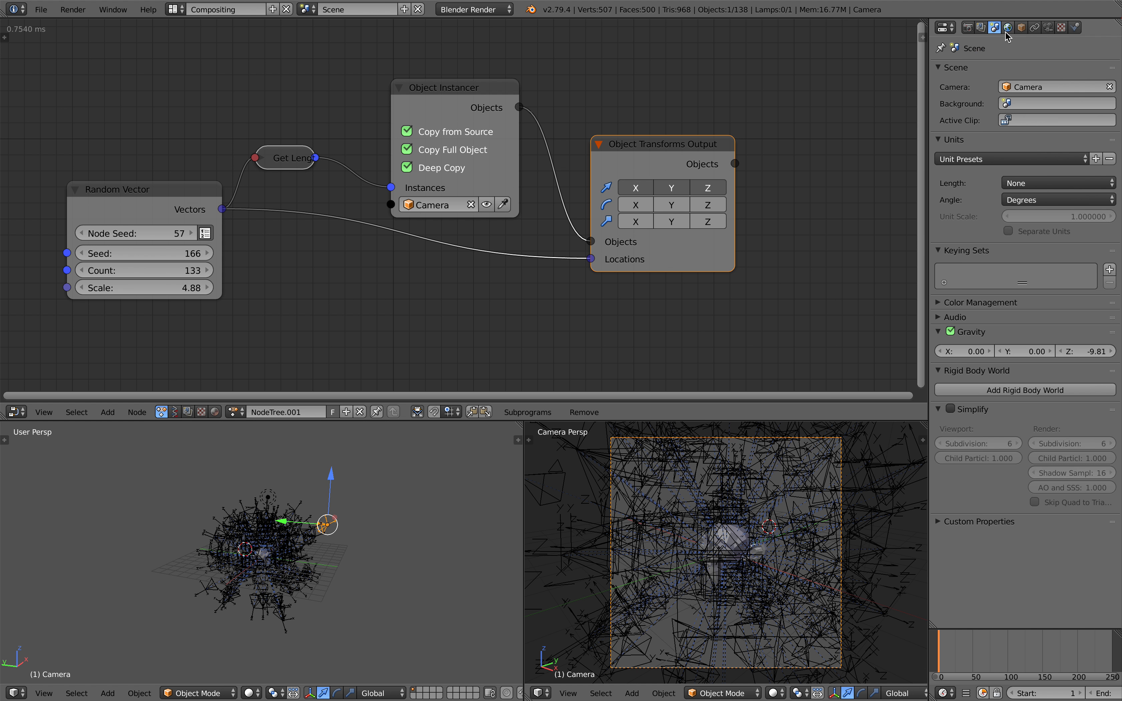
{"action": "left_click", "coordinate": [1008, 83]}
{"action": "left_click", "coordinate": [1007, 106]}
{"action": "left_click", "coordinate": [1013, 86]}
{"action": "left_click", "coordinate": [1012, 122]}
Step: Switch the scene camera to Camera.005, Camera.007 and Camera.009 in turn to preview their views
{"action": "left_click", "coordinate": [1011, 87]}
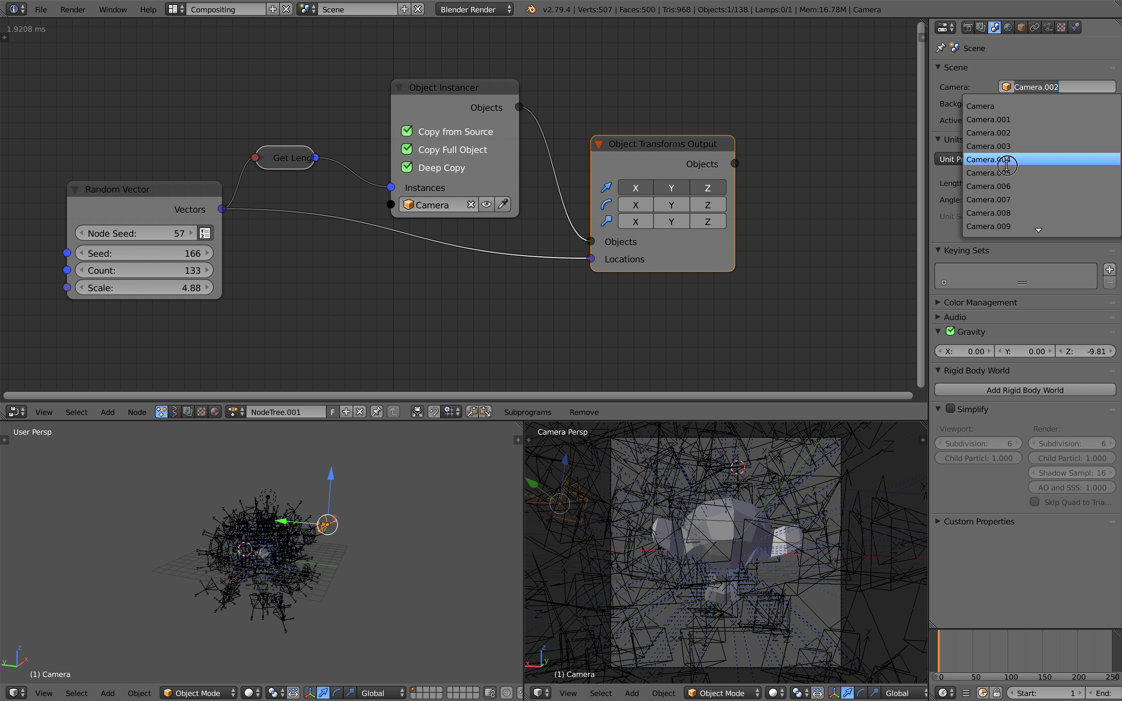
{"action": "left_click", "coordinate": [988, 173]}
{"action": "left_click", "coordinate": [1008, 88]}
{"action": "left_click", "coordinate": [992, 199]}
{"action": "left_click", "coordinate": [1018, 87]}
{"action": "left_click", "coordinate": [1011, 199]}
{"action": "left_click", "coordinate": [1021, 87]}
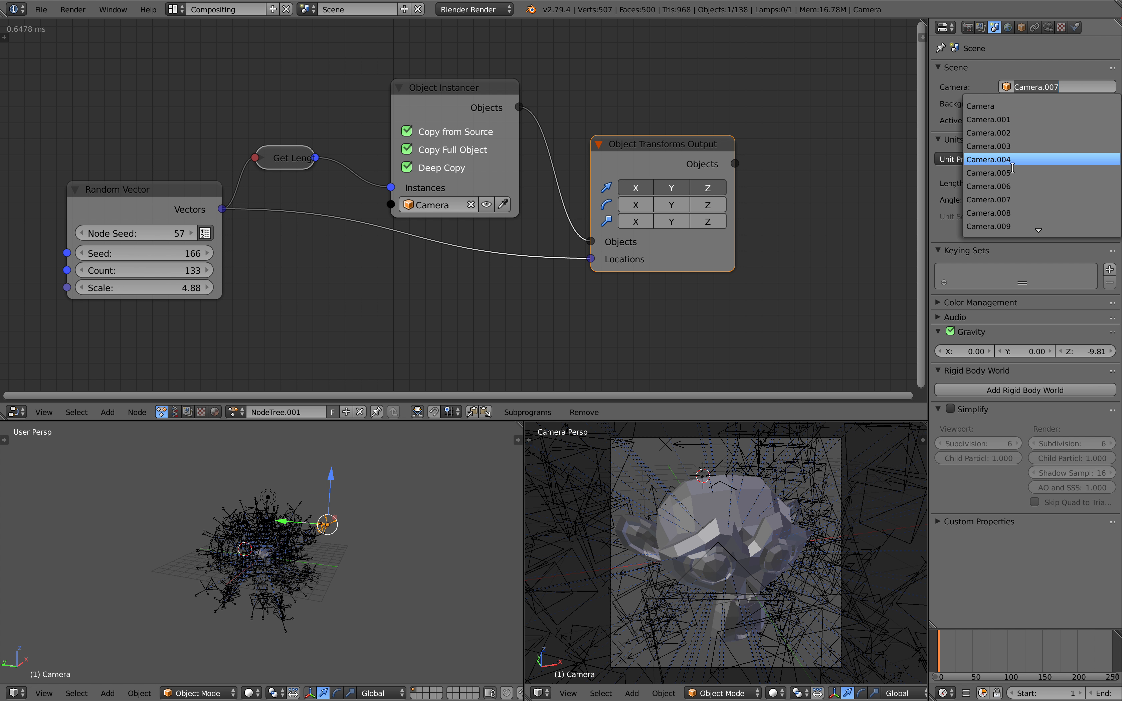
{"action": "left_click", "coordinate": [995, 226]}
{"action": "scroll", "coordinate": [800, 488], "scroll_direction": "down", "scroll_amount": 3}
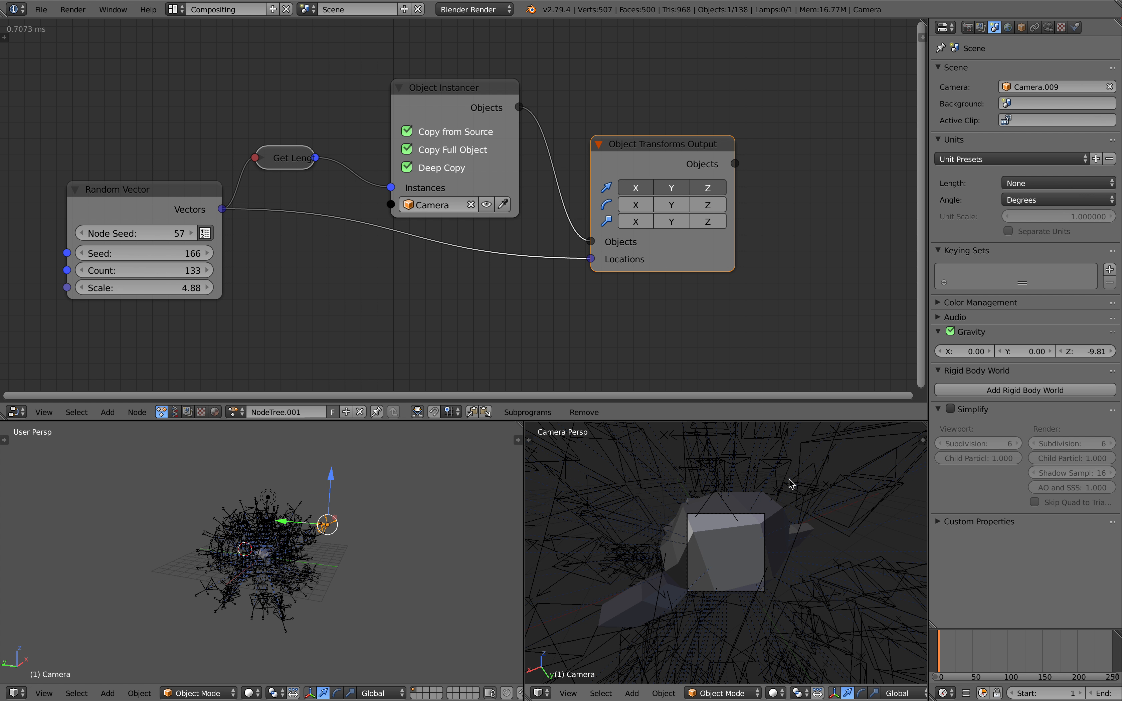
Step: Set the scene camera back to Camera and select the Suzanne head in the camera view
{"action": "left_click", "coordinate": [1044, 87]}
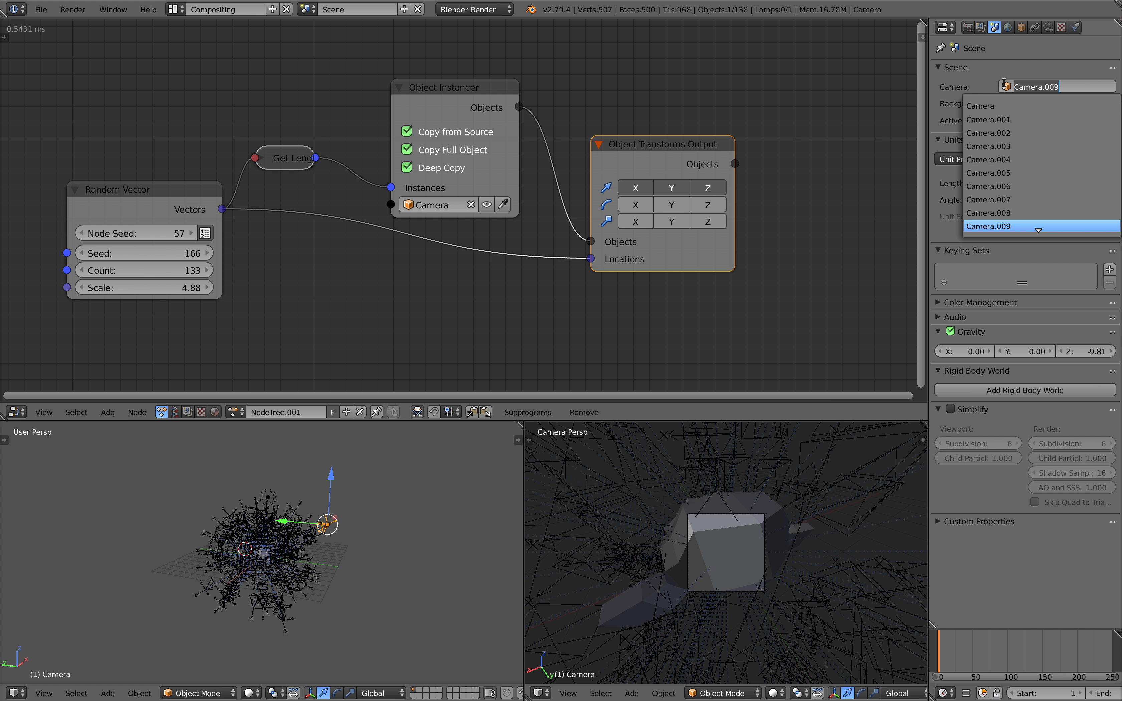
{"action": "left_click", "coordinate": [994, 112]}
{"action": "scroll", "coordinate": [795, 518], "scroll_direction": "up", "scroll_amount": 4}
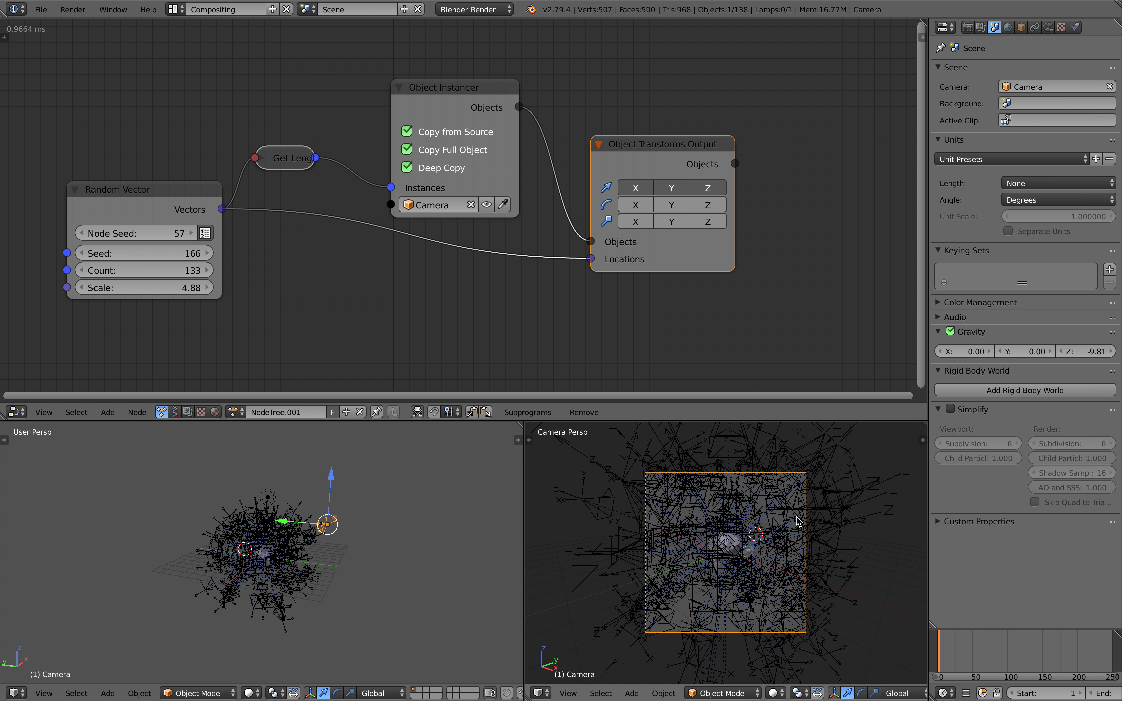
{"action": "key", "text": "ctrl+Right"}
{"action": "key", "text": "ctrl+Left"}
{"action": "scroll", "coordinate": [751, 520], "scroll_direction": "up", "scroll_amount": 2}
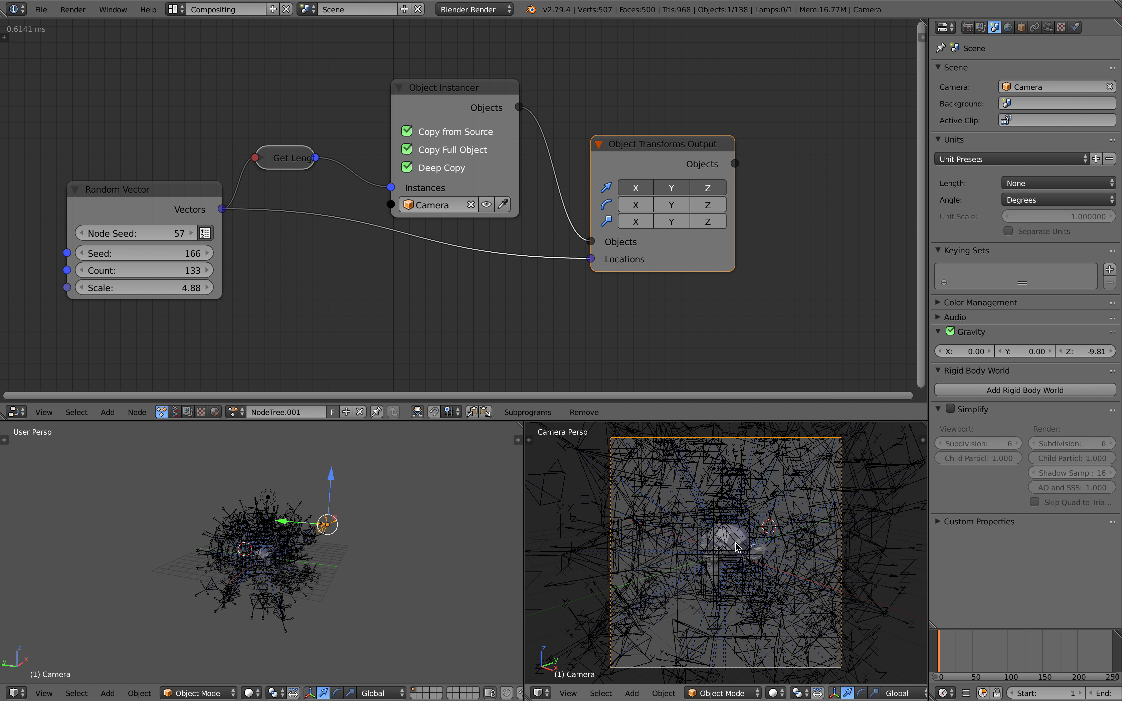
{"action": "right_click", "coordinate": [748, 540]}
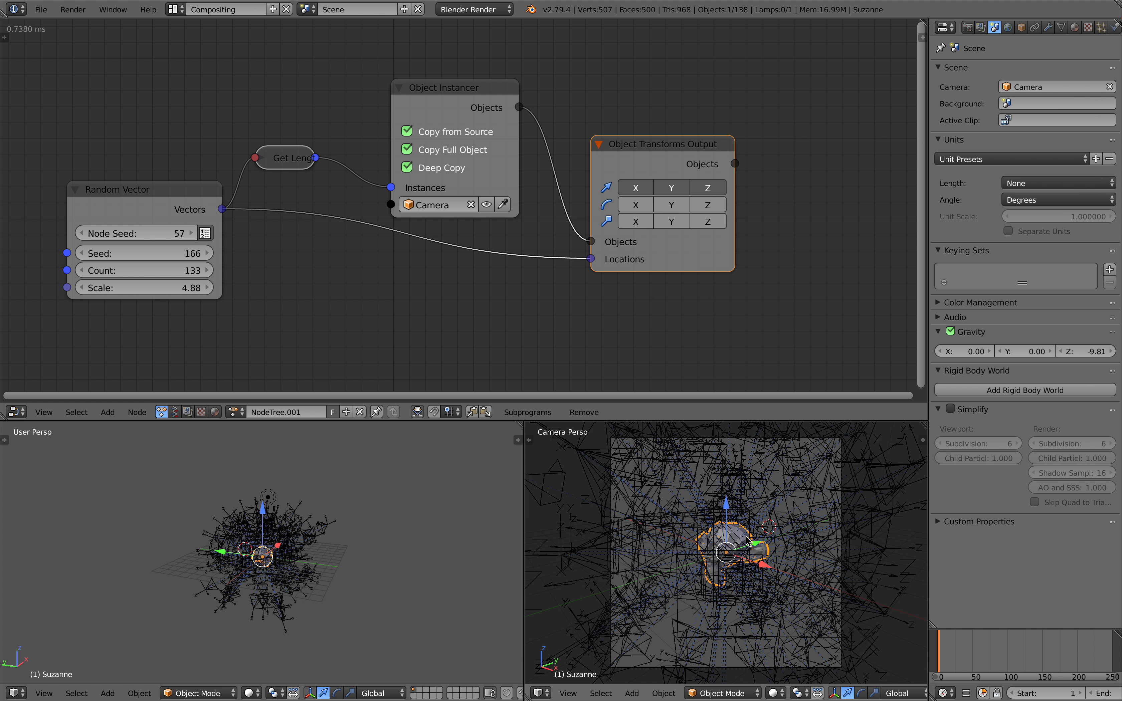
Step: Switch to the TuriCreateStyleTransferModelMaker notebook in the browser, review its style transfer training output, and return to Blender
{"action": "key", "text": "ctrl+Right"}
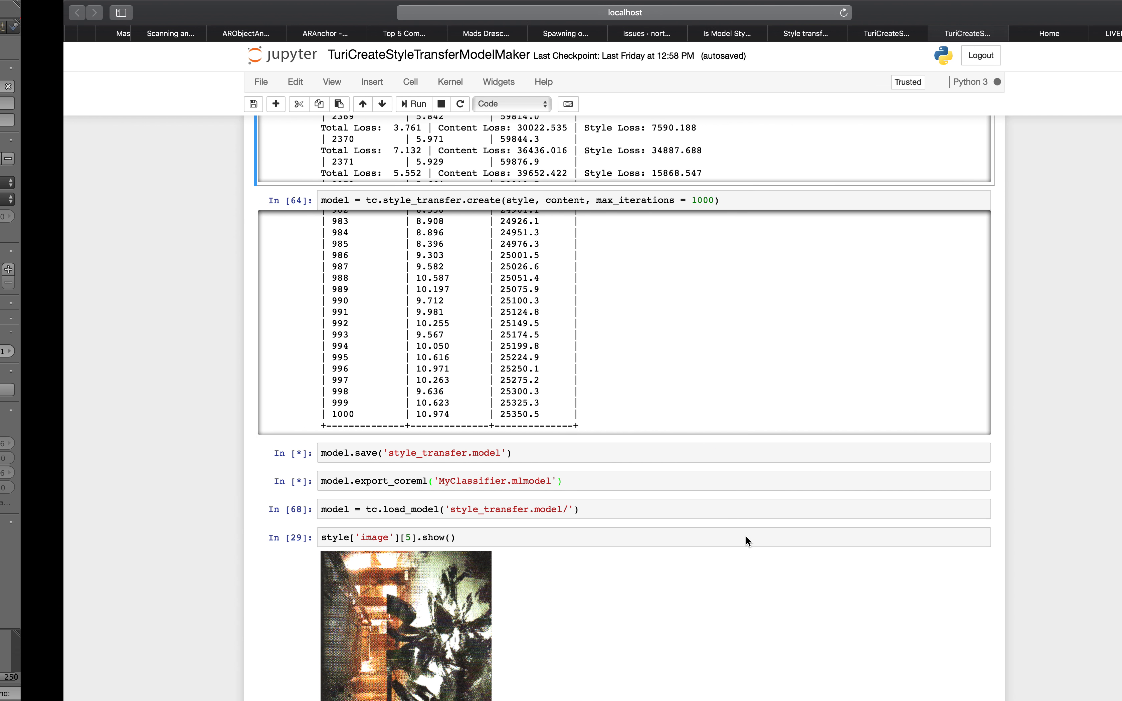
{"action": "scroll", "coordinate": [746, 539], "scroll_direction": "up", "scroll_amount": 1}
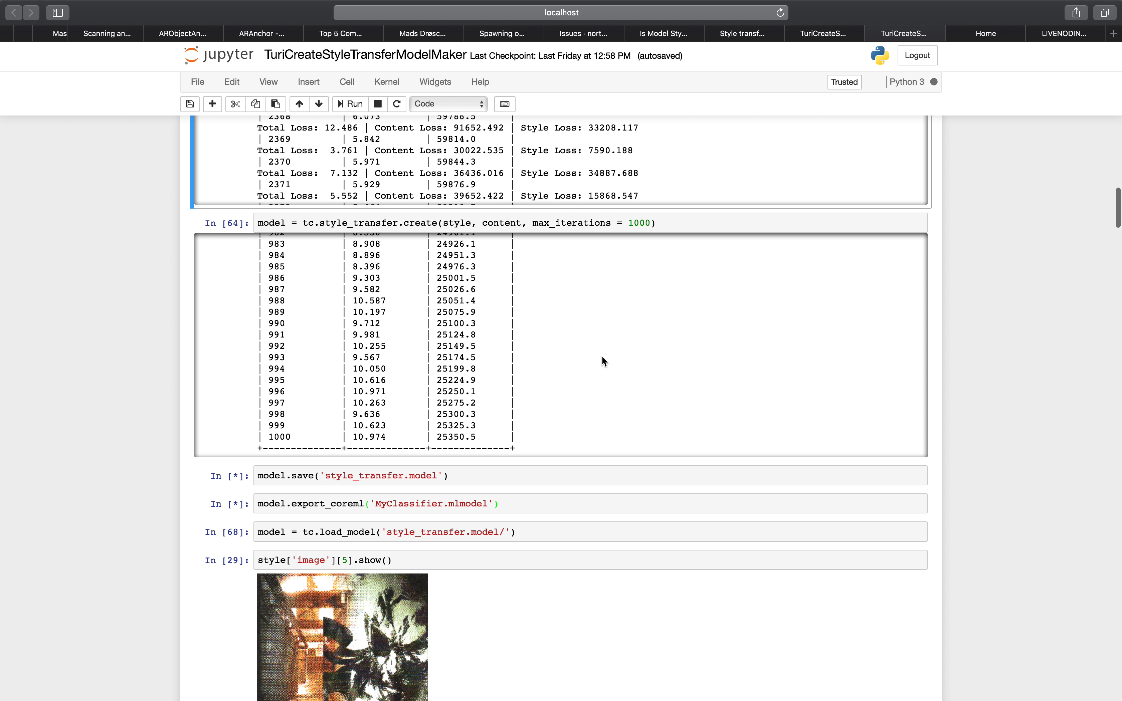
{"action": "scroll", "coordinate": [1043, 348], "scroll_direction": "up", "scroll_amount": 4}
{"action": "scroll", "coordinate": [1026, 355], "scroll_direction": "down", "scroll_amount": 1}
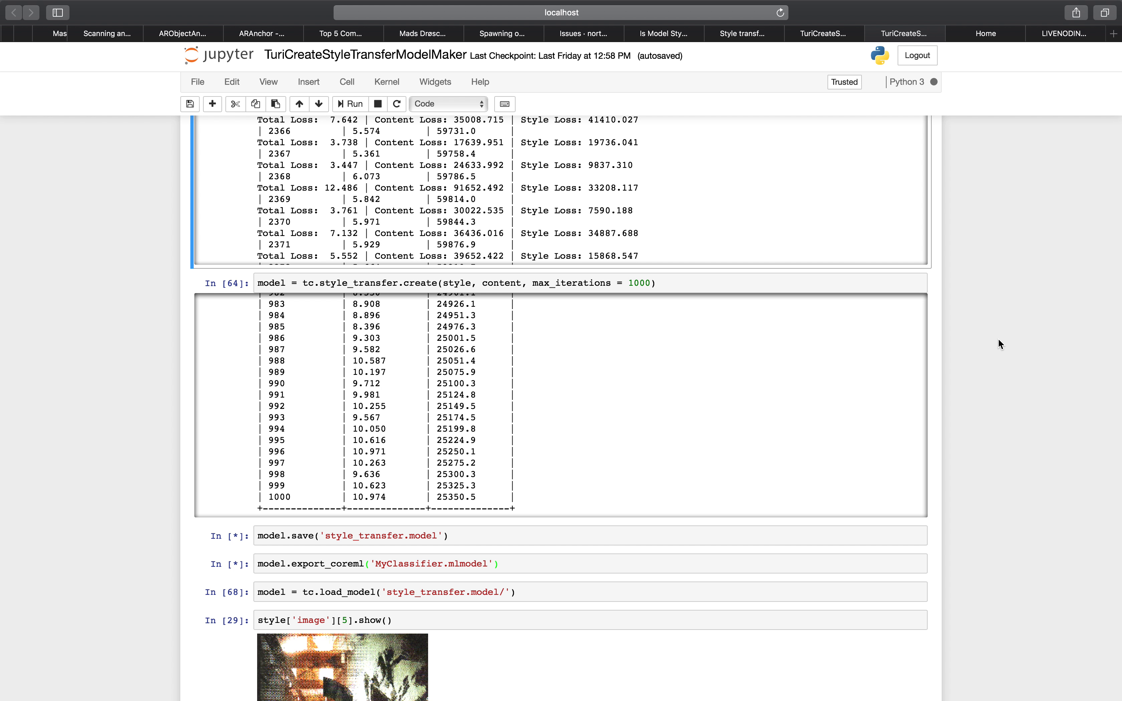
{"action": "key", "text": "ctrl+Left"}
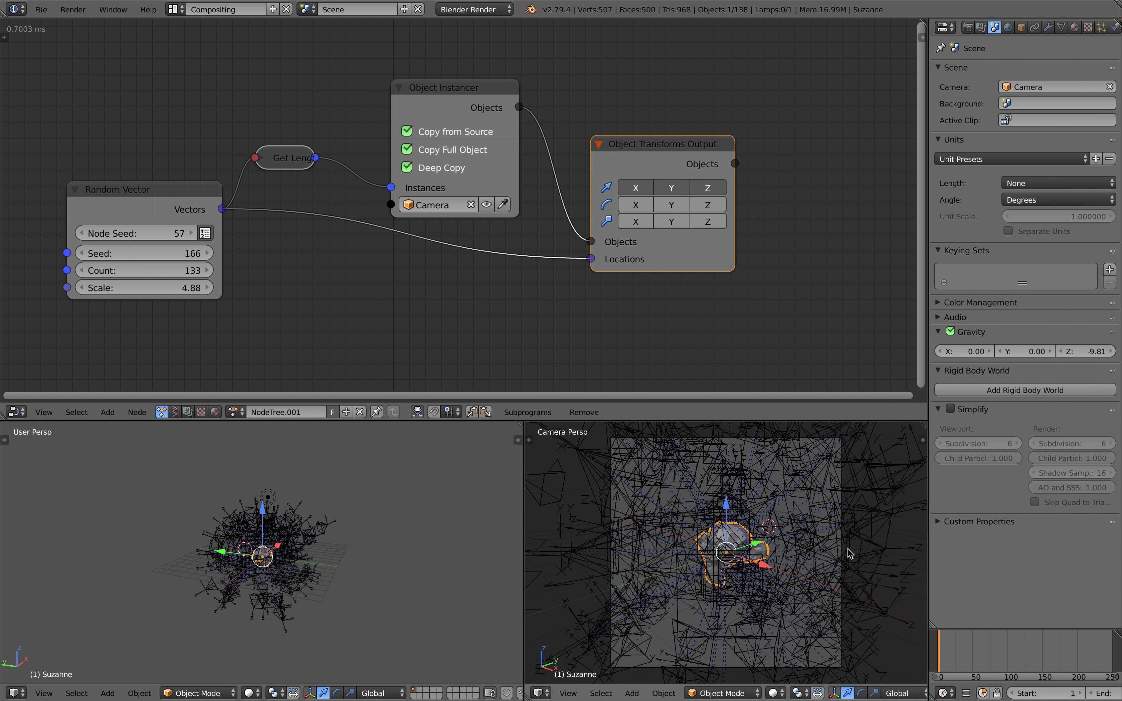
Step: Examine the cloud of instanced cameras around the Suzanne head in both viewports and the node setup
{"action": "scroll", "coordinate": [739, 595], "scroll_direction": "up", "scroll_amount": 2}
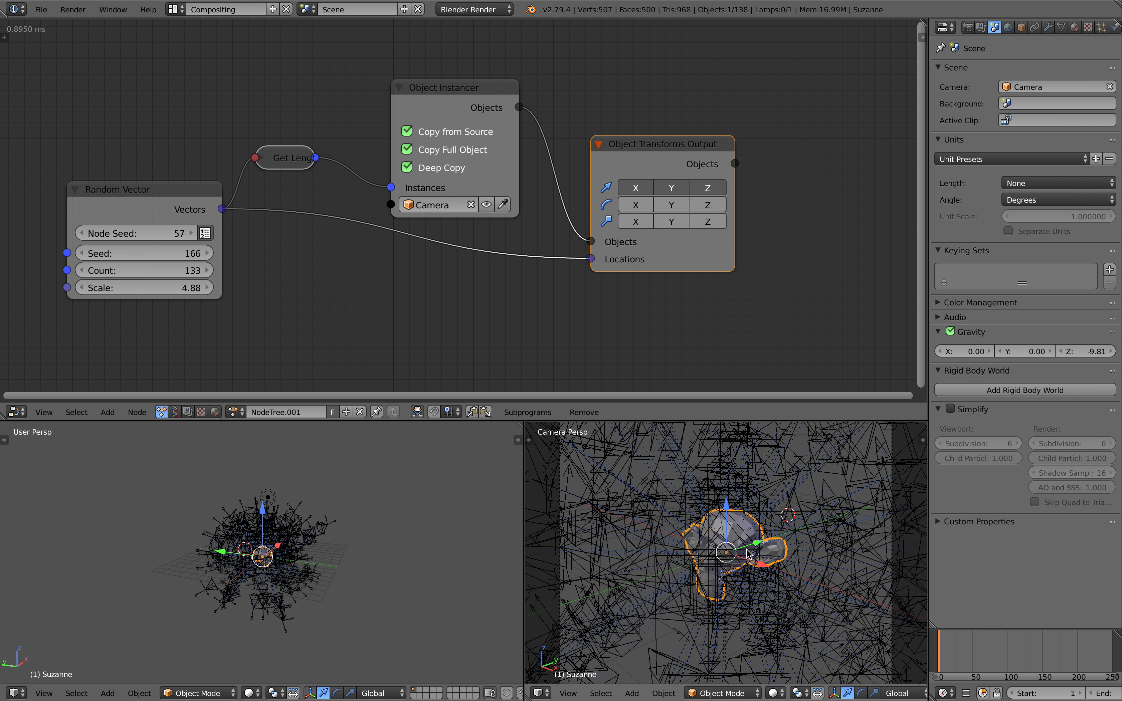
{"action": "scroll", "coordinate": [742, 554], "scroll_direction": "down", "scroll_amount": 2}
{"action": "scroll", "coordinate": [714, 541], "scroll_direction": "up", "scroll_amount": 3}
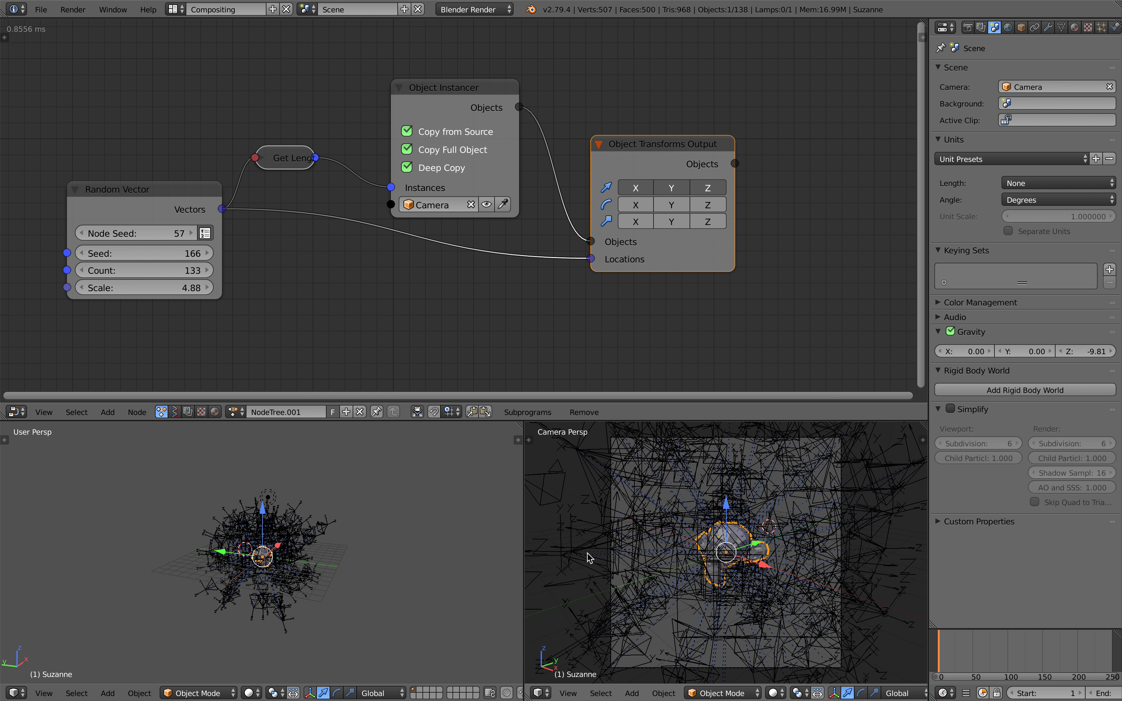
{"action": "scroll", "coordinate": [589, 554], "scroll_direction": "up", "scroll_amount": 1}
{"action": "scroll", "coordinate": [556, 540], "scroll_direction": "down", "scroll_amount": 2}
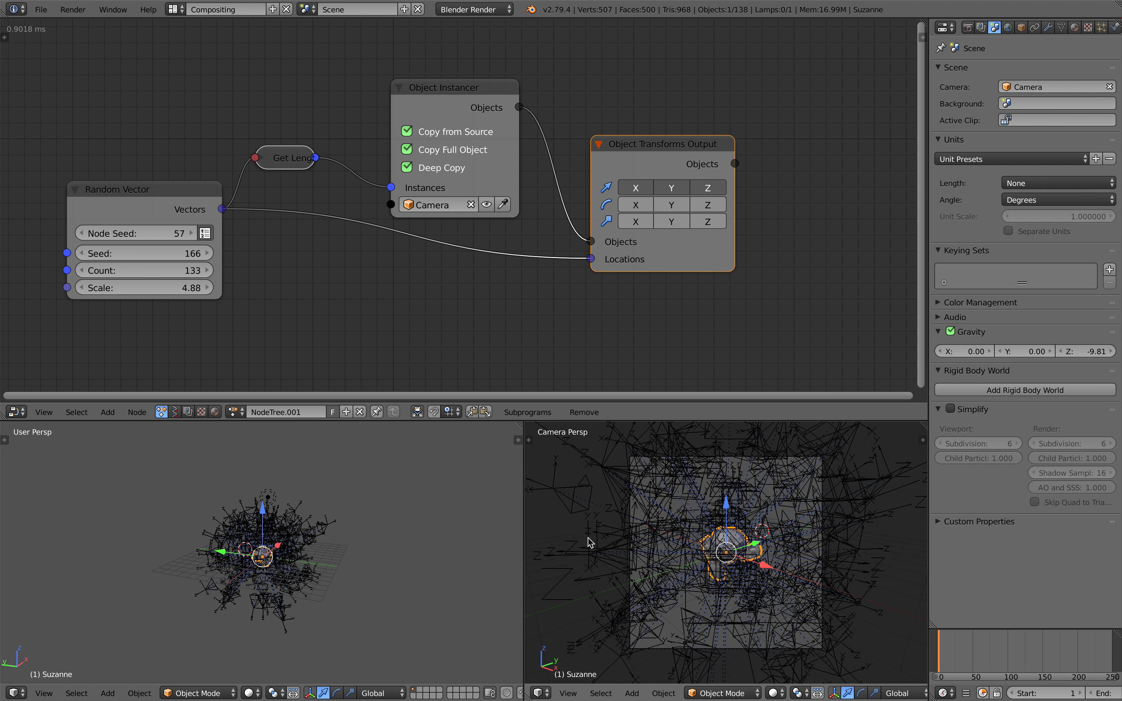
{"action": "scroll", "coordinate": [400, 545], "scroll_direction": "up", "scroll_amount": 2}
{"action": "scroll", "coordinate": [400, 545], "scroll_direction": "up", "scroll_amount": 4}
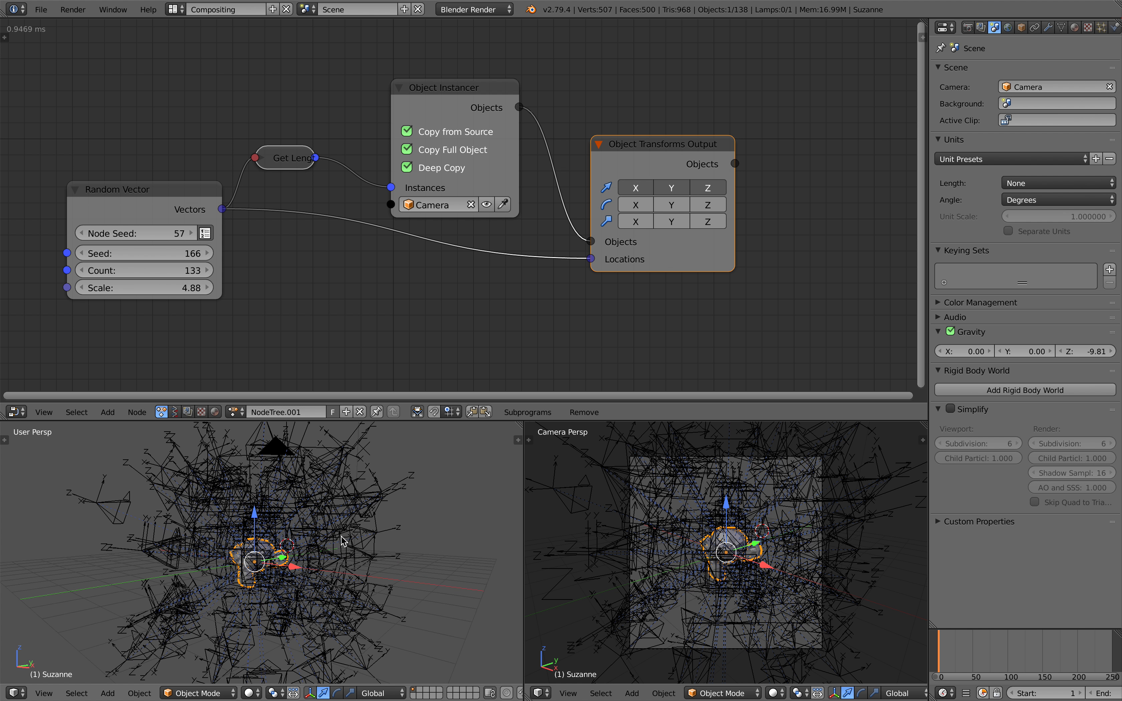
{"action": "scroll", "coordinate": [292, 570], "scroll_direction": "up", "scroll_amount": 1}
{"action": "middle_click_drag", "start_coordinate": [312, 554], "coordinate": [291, 553]}
{"action": "middle_click_drag", "start_coordinate": [428, 276], "coordinate": [446, 269]}
{"action": "middle_click_drag", "start_coordinate": [411, 494], "coordinate": [416, 495]}
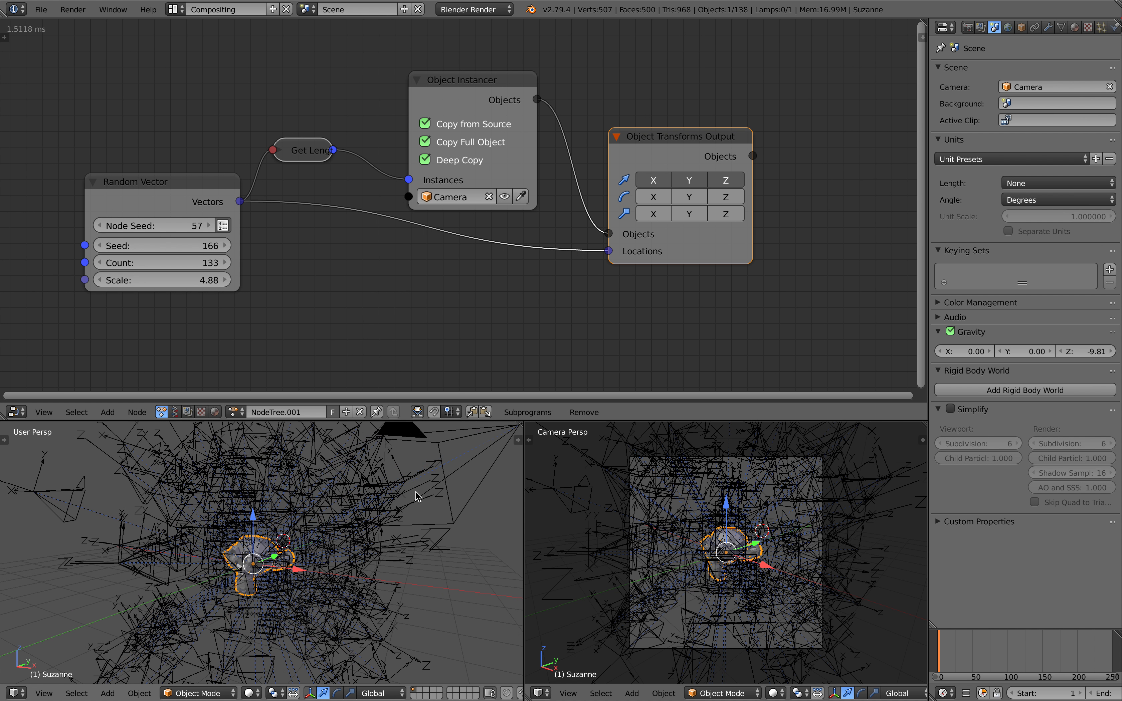
{"action": "scroll", "coordinate": [350, 271], "scroll_direction": "down", "scroll_amount": 2}
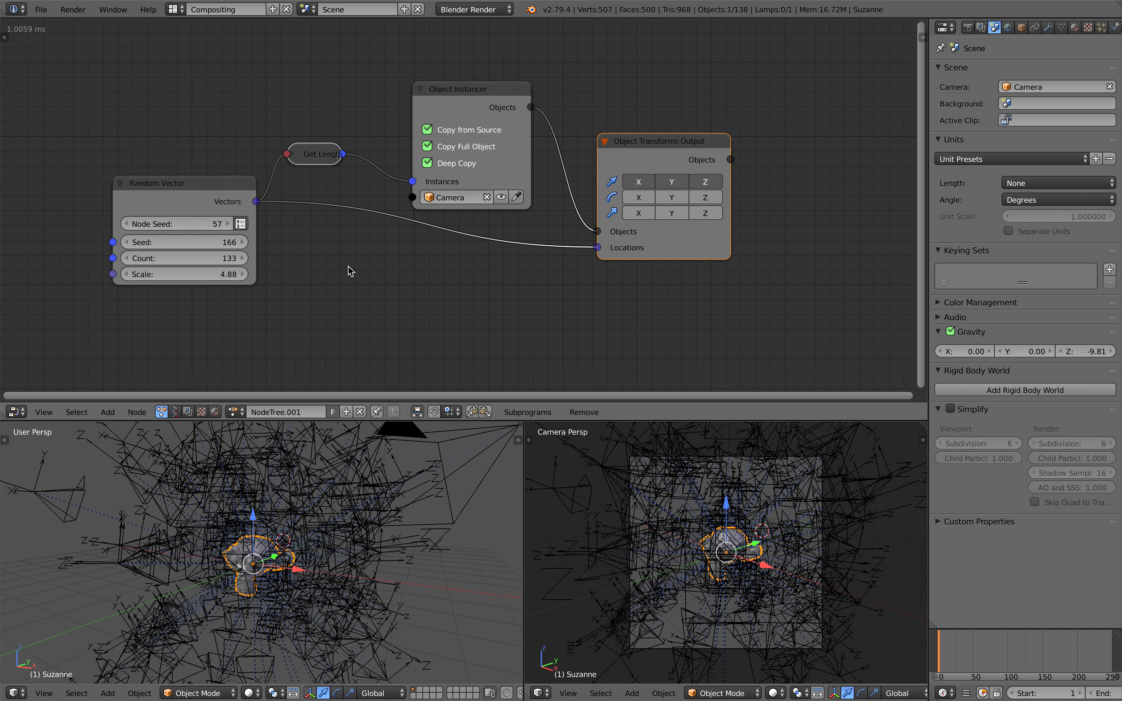
Step: Save the scene as a new file with an incremented version number
{"action": "left_click", "coordinate": [41, 10]}
{"action": "left_click", "coordinate": [147, 133]}
{"action": "left_click", "coordinate": [1032, 61]}
{"action": "left_click", "coordinate": [1043, 45]}
{"action": "scroll", "coordinate": [412, 494], "scroll_direction": "down", "scroll_amount": 5}
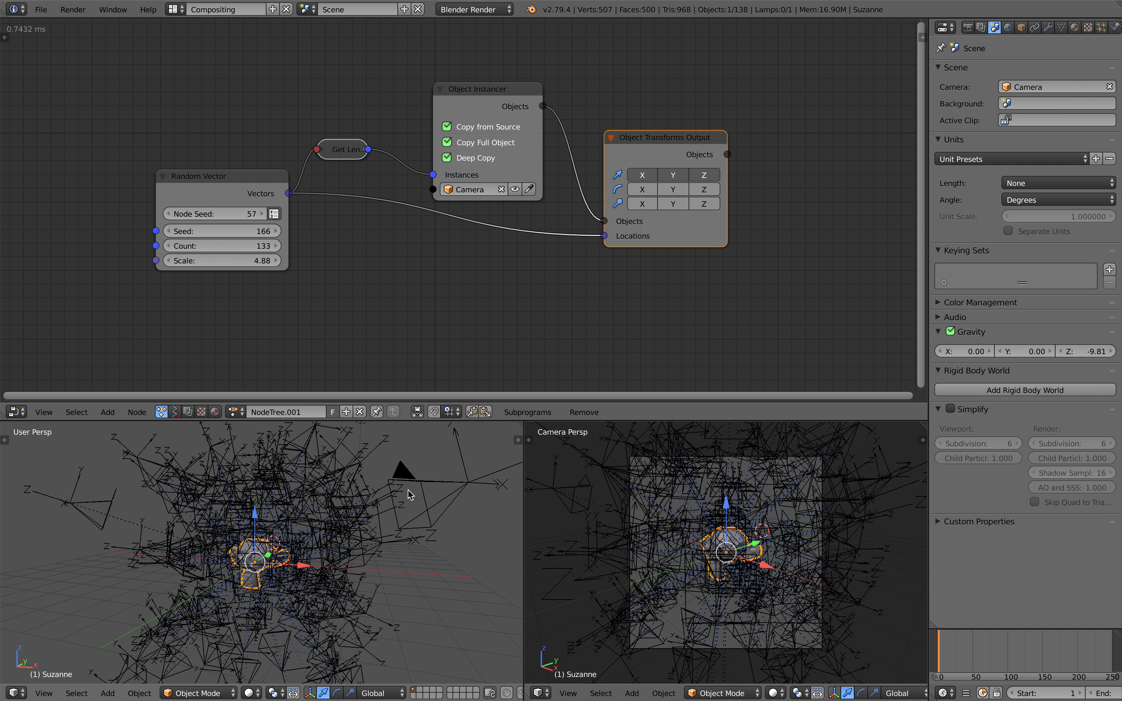
{"action": "key", "text": "ctrl+s"}
Step: Add a Distribute Matrices node in the empty space below the existing nodes
{"action": "middle_click_drag", "start_coordinate": [371, 324], "coordinate": [366, 294]}
{"action": "key", "text": "ctrl+a"}
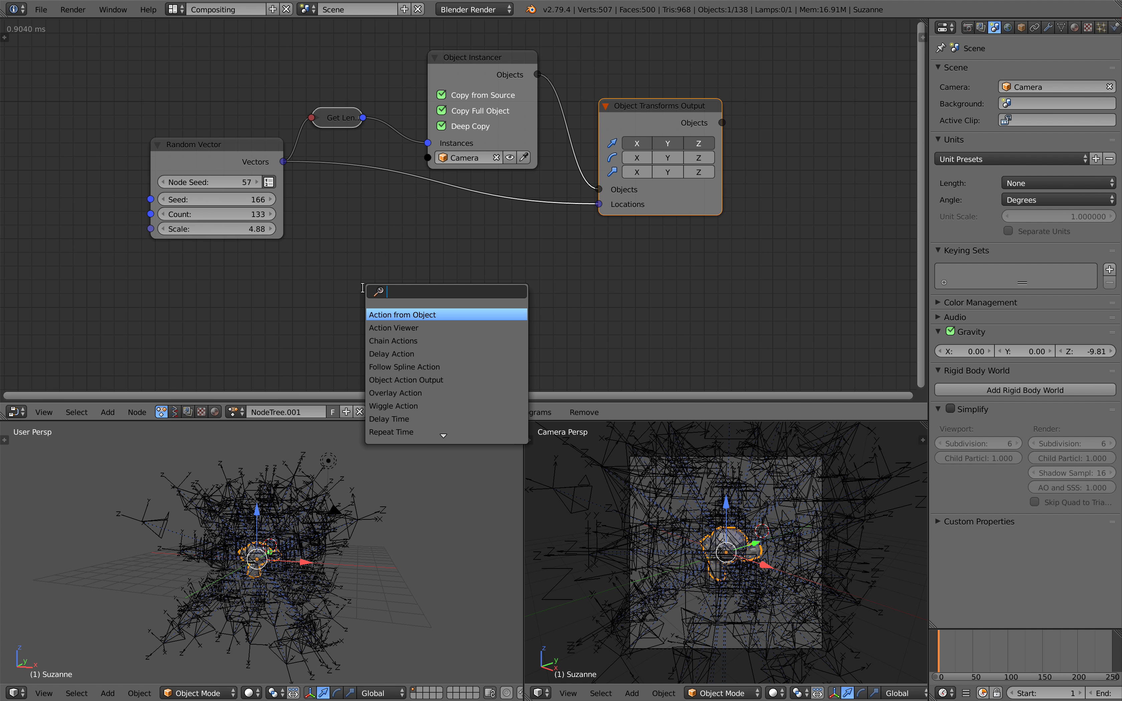
{"action": "type", "text": "matrix d"}
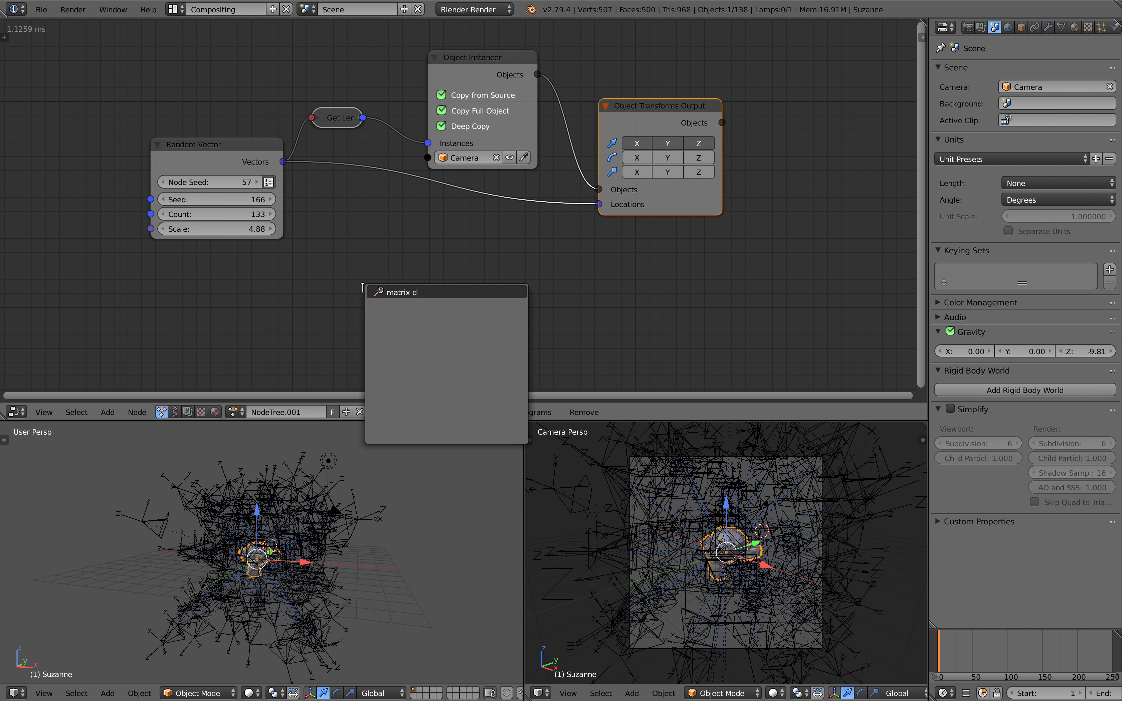
{"action": "key", "text": "BackSpace"}
{"action": "key", "text": "BackSpace"}
{"action": "key", "text": "BackSpace"}
{"action": "key", "text": "BackSpace"}
{"action": "key", "text": "BackSpace"}
{"action": "key", "text": "BackSpace"}
{"action": "type", "text": "distr"}
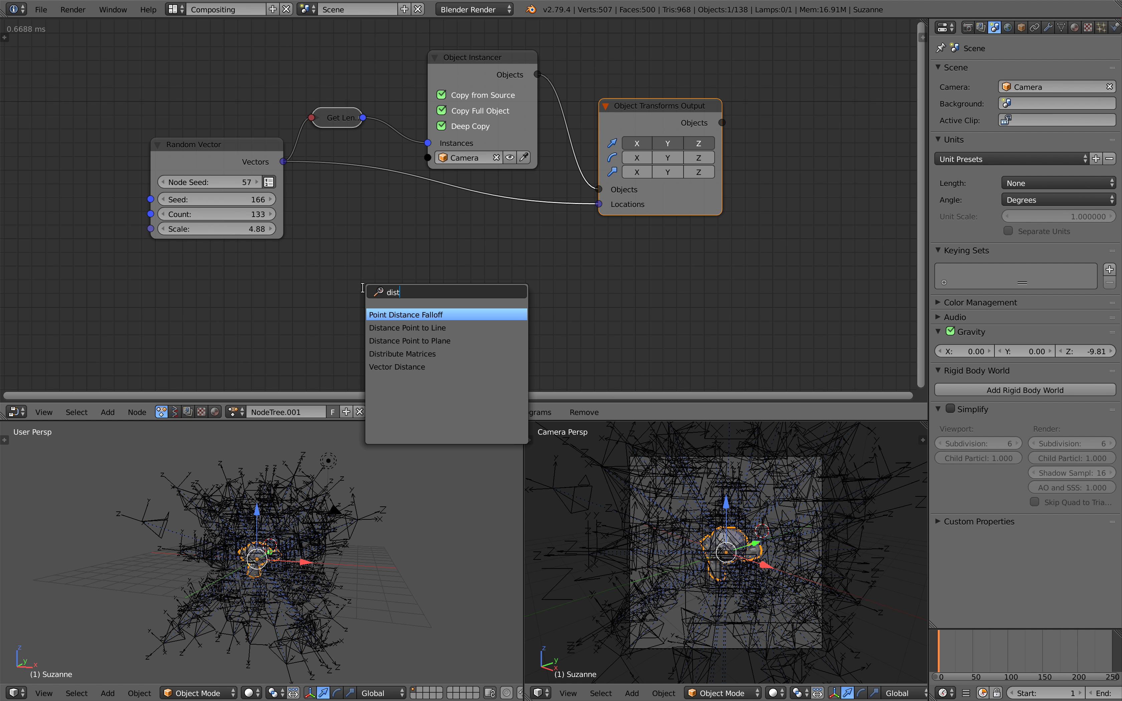
{"action": "key", "text": "Return"}
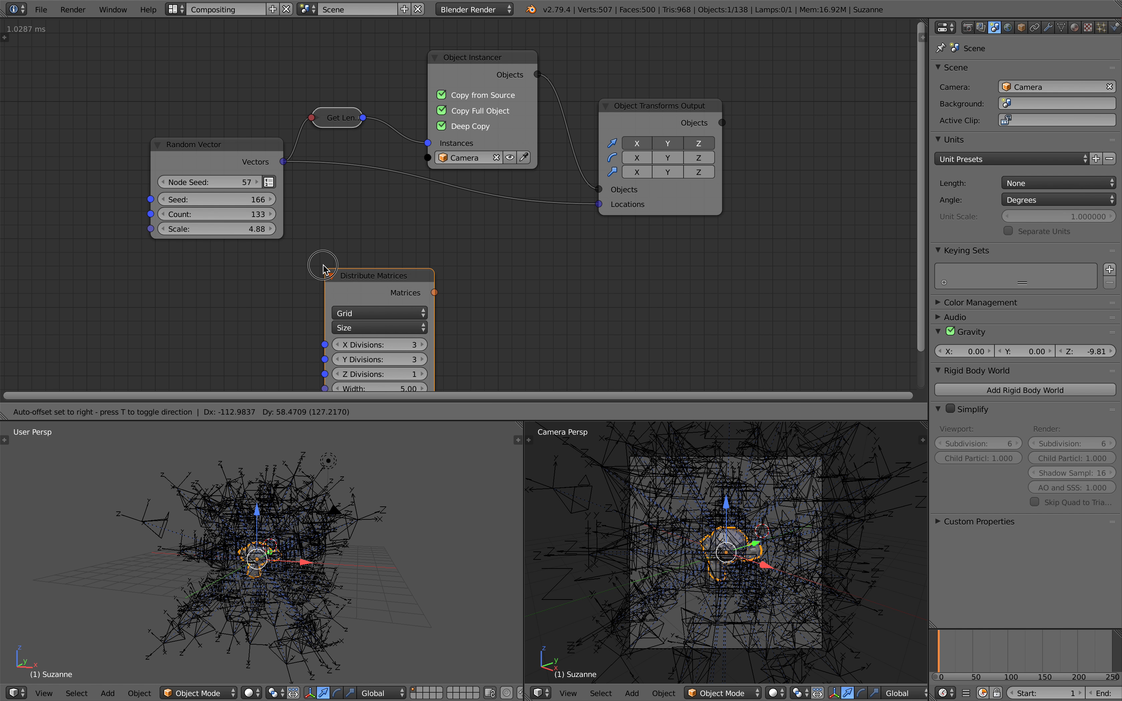
{"action": "left_click", "coordinate": [323, 264]}
Step: Set the Distribute Matrices node's distribution to Circle and place the node directly below Random Vector
{"action": "scroll", "coordinate": [401, 313], "scroll_direction": "down", "scroll_amount": 1}
{"action": "middle_click_drag", "start_coordinate": [400, 305], "coordinate": [412, 270]}
{"action": "left_click", "coordinate": [413, 269]}
{"action": "left_click", "coordinate": [368, 224]}
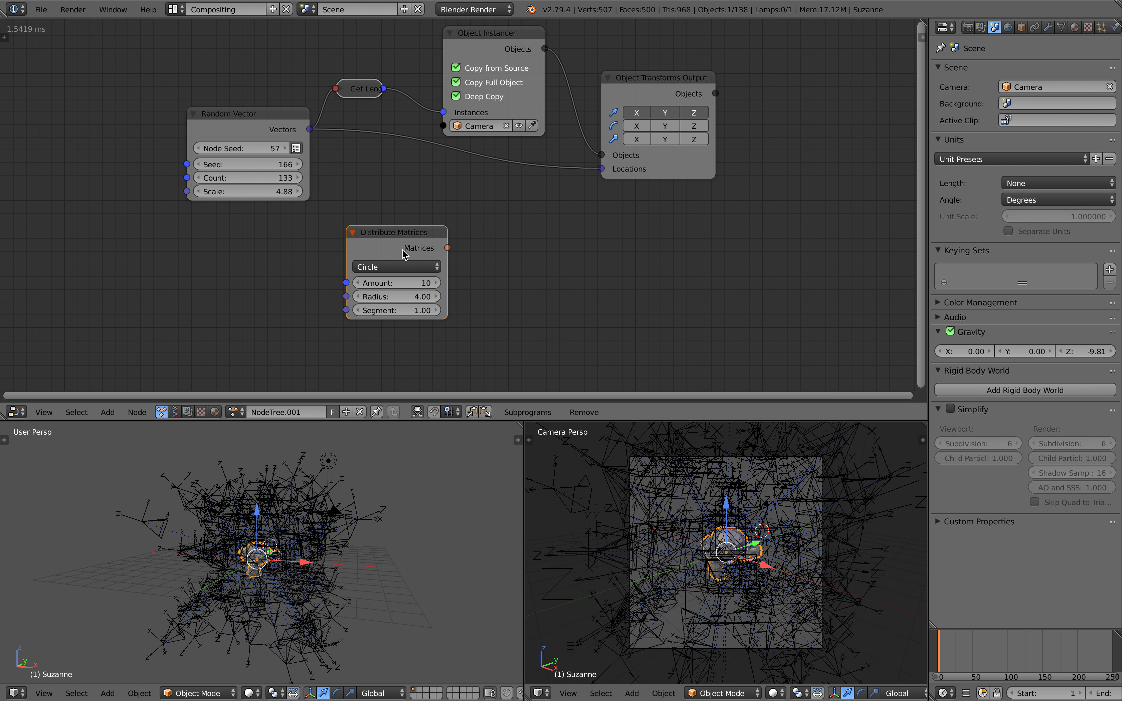
{"action": "left_click_drag", "start_coordinate": [409, 248], "coordinate": [299, 251]}
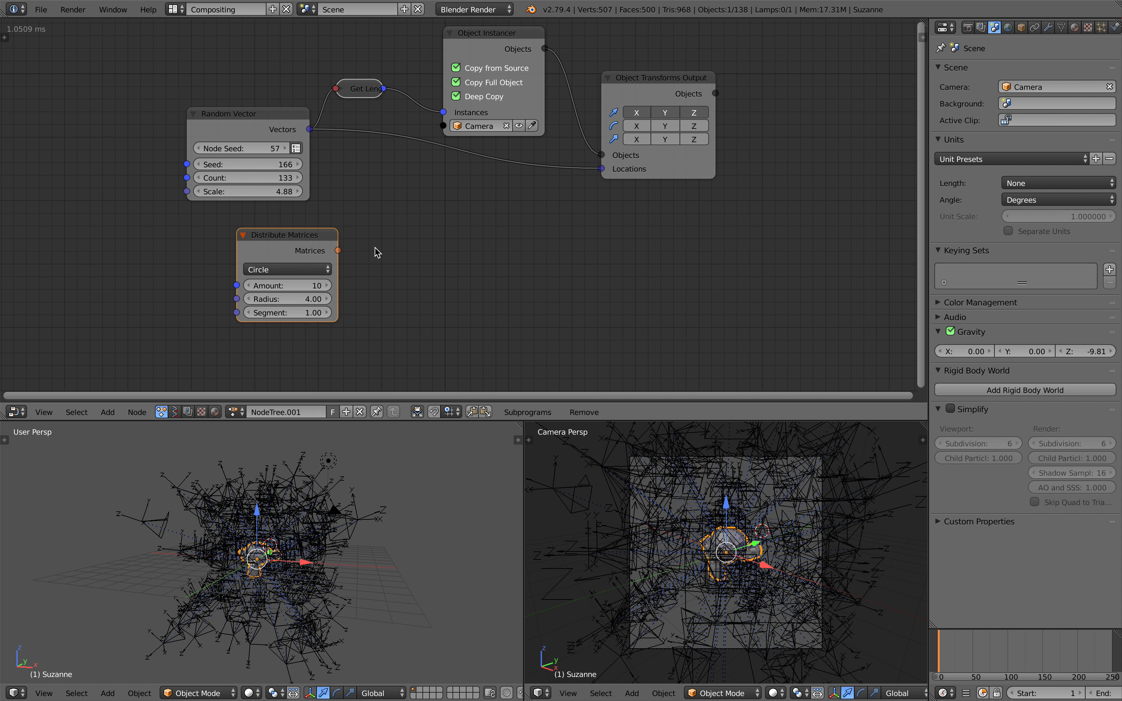
{"action": "key", "text": "shift+a"}
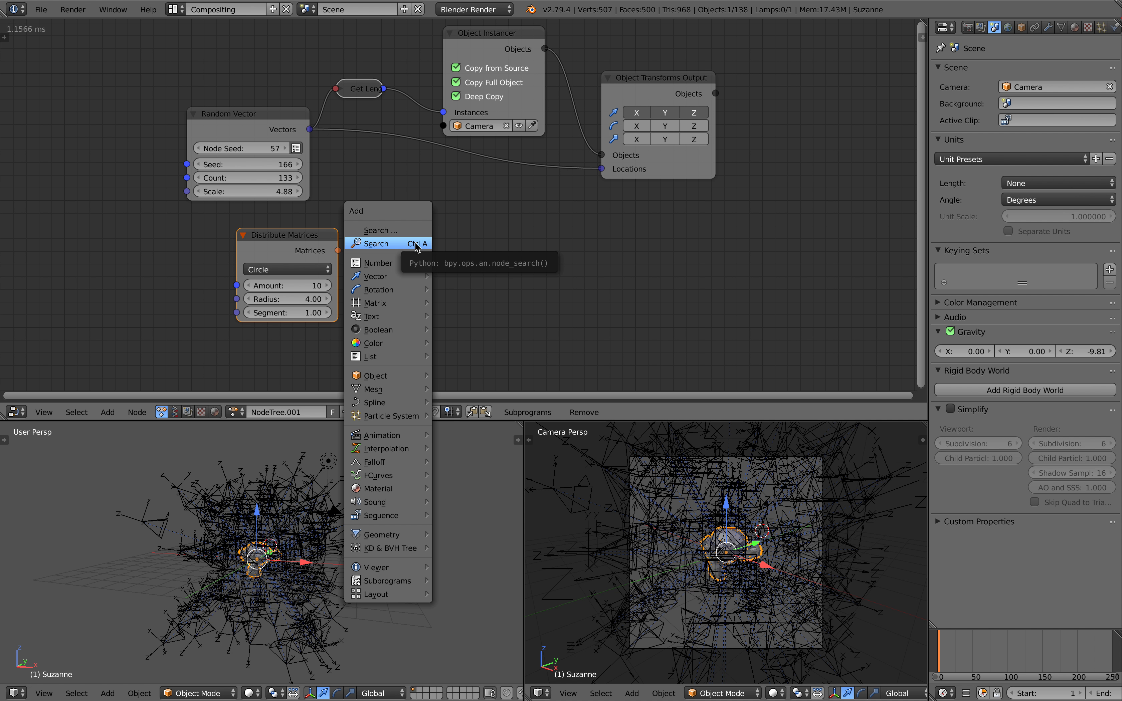
{"action": "left_click", "coordinate": [415, 245]}
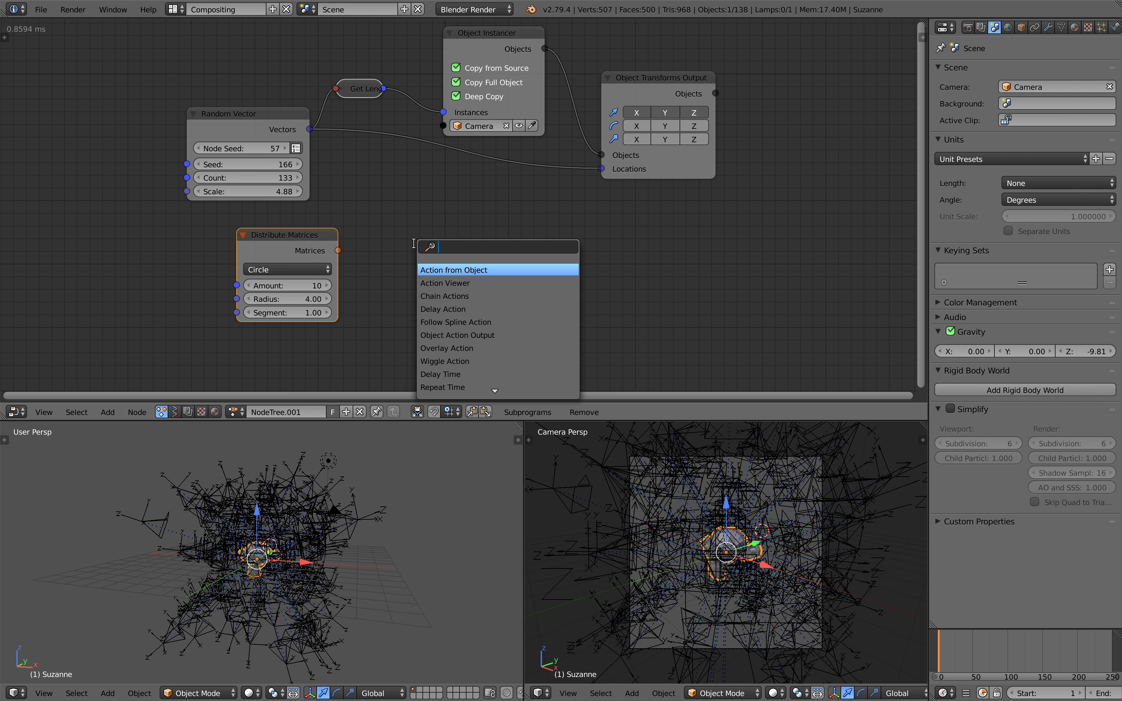
{"action": "type", "text": "matrix o"}
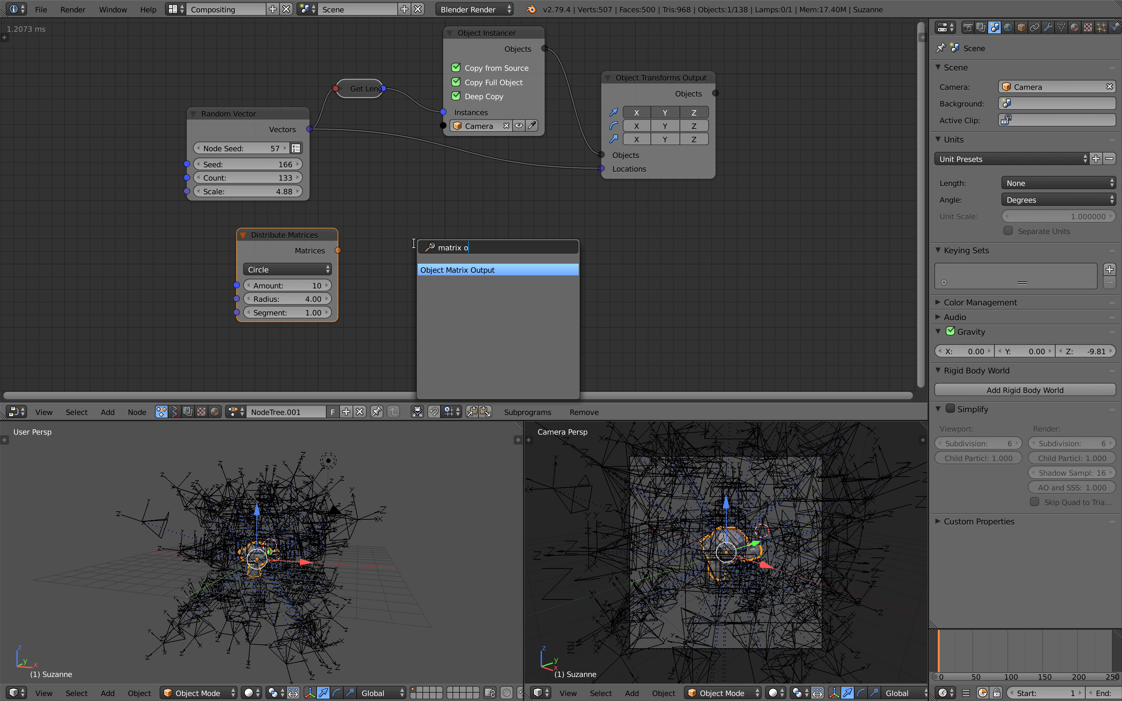
{"action": "type", "text": "sepa"}
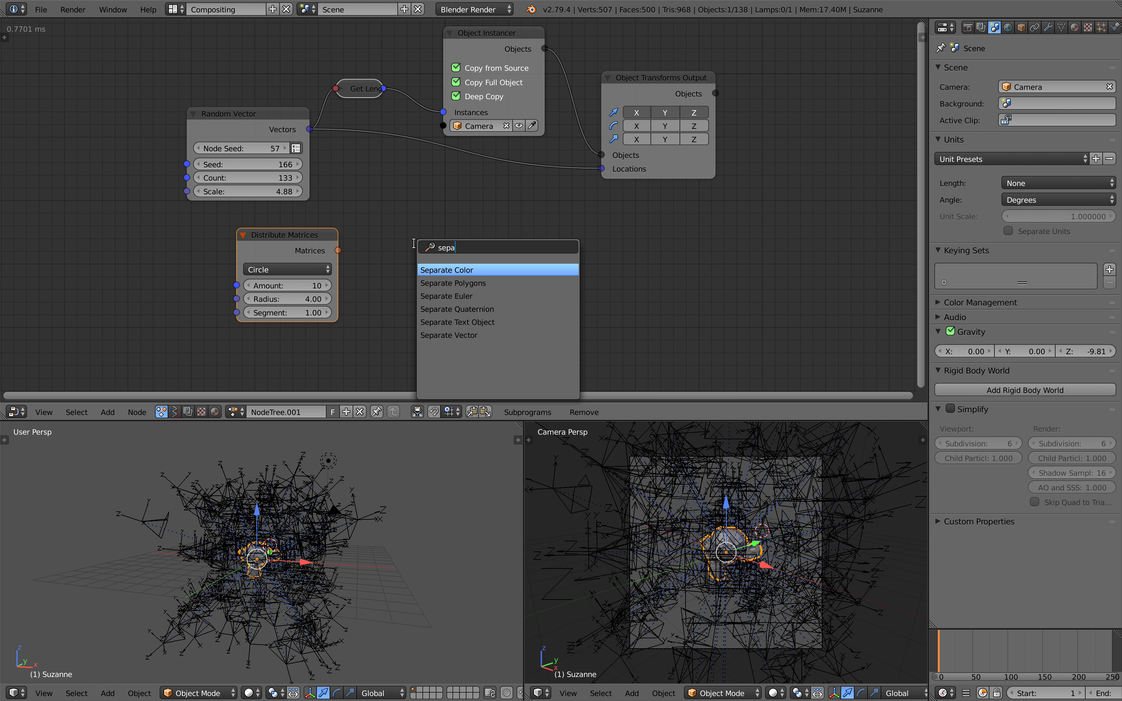
{"action": "key", "text": "Escape"}
Step: Add a Decompose Matrix node and feed the Distribute Matrices output into it
{"action": "key", "text": "shift+a"}
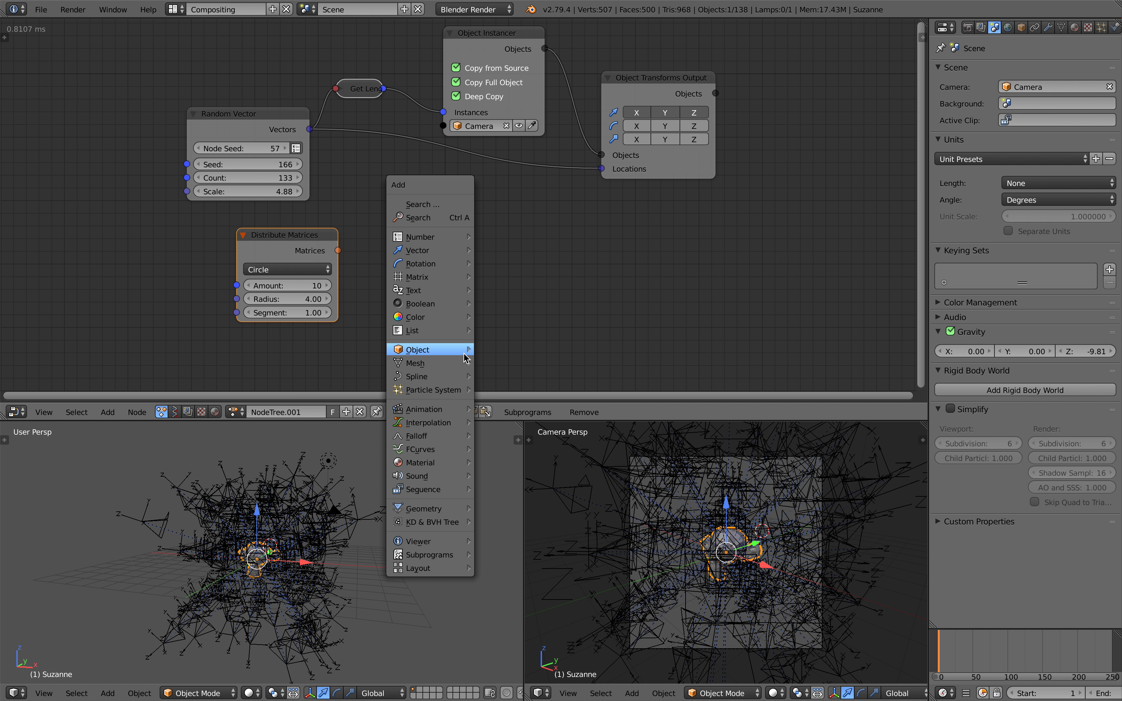
{"action": "mouse_move", "coordinate": [452, 277]}
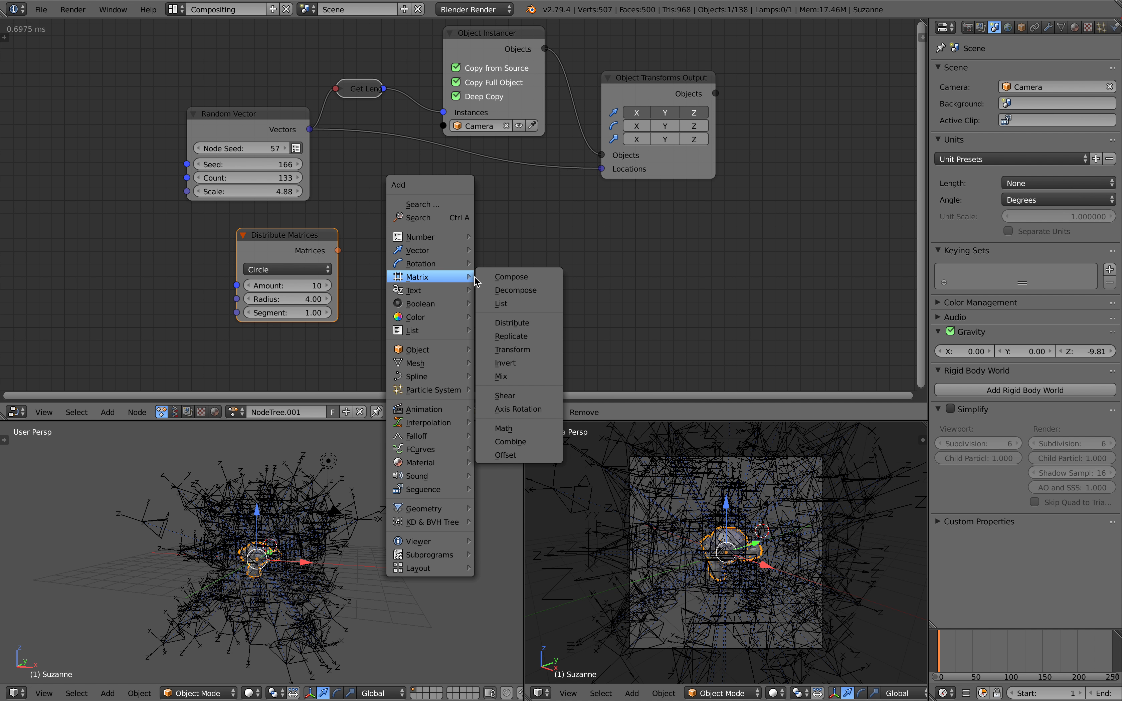
{"action": "left_click", "coordinate": [510, 291]}
{"action": "left_click_drag", "start_coordinate": [338, 250], "coordinate": [381, 300]}
{"action": "left_click_drag", "start_coordinate": [466, 251], "coordinate": [526, 177]}
Step: Shift the Random Vector, Distribute Matrices and Decompose Matrix nodes to the left to free space before the instancer nodes
{"action": "left_click_drag", "start_coordinate": [283, 123], "coordinate": [258, 123]}
{"action": "left_click_drag", "start_coordinate": [282, 235], "coordinate": [164, 235]}
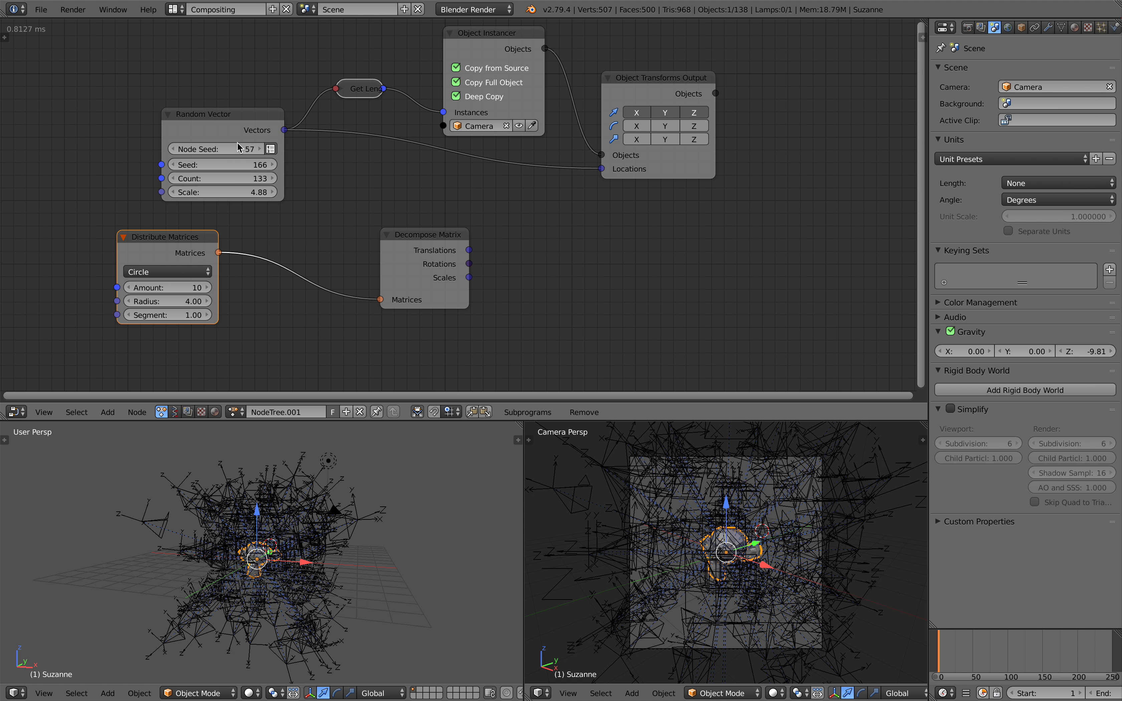
{"action": "left_click_drag", "start_coordinate": [204, 115], "coordinate": [138, 113]}
{"action": "left_click_drag", "start_coordinate": [427, 235], "coordinate": [338, 243]}
{"action": "left_click_drag", "start_coordinate": [135, 236], "coordinate": [57, 253]}
Step: Set the Random Vector's Node Seed to 23 and Seed to 182, and place it above Distribute Matrices
{"action": "left_click_drag", "start_coordinate": [167, 153], "coordinate": [130, 153]}
{"action": "middle_click_drag", "start_coordinate": [274, 144], "coordinate": [364, 153]}
{"action": "left_click_drag", "start_coordinate": [274, 169], "coordinate": [304, 161]}
{"action": "left_click", "coordinate": [274, 162]}
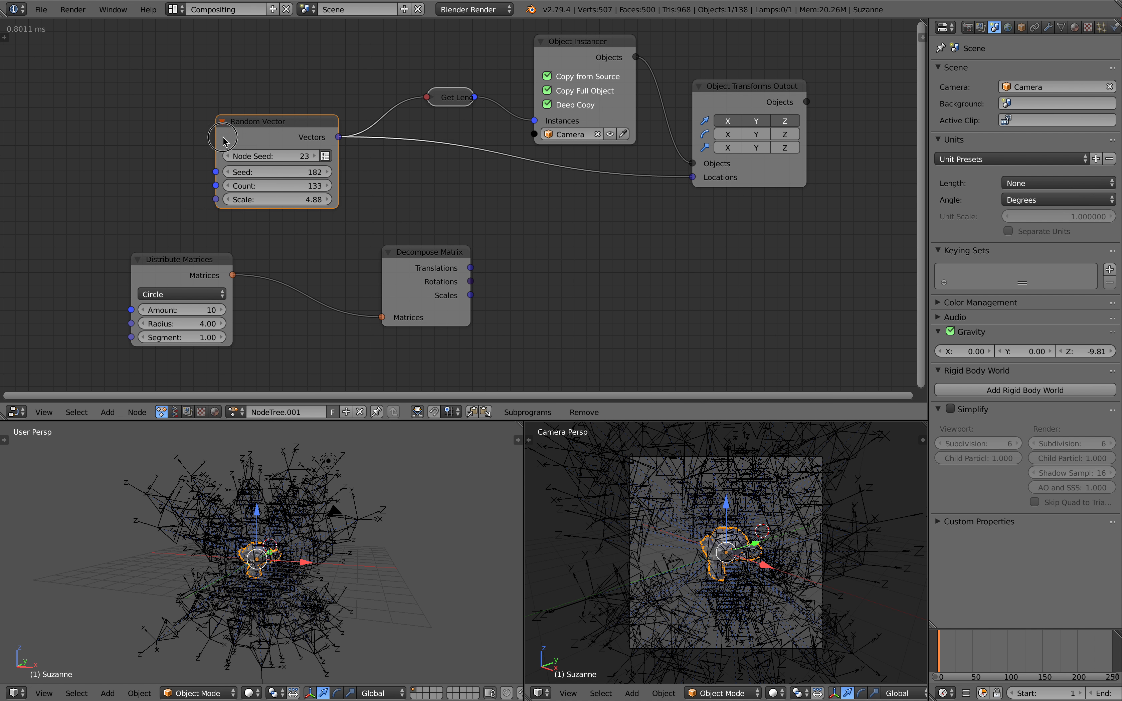
{"action": "left_click_drag", "start_coordinate": [236, 135], "coordinate": [165, 140]}
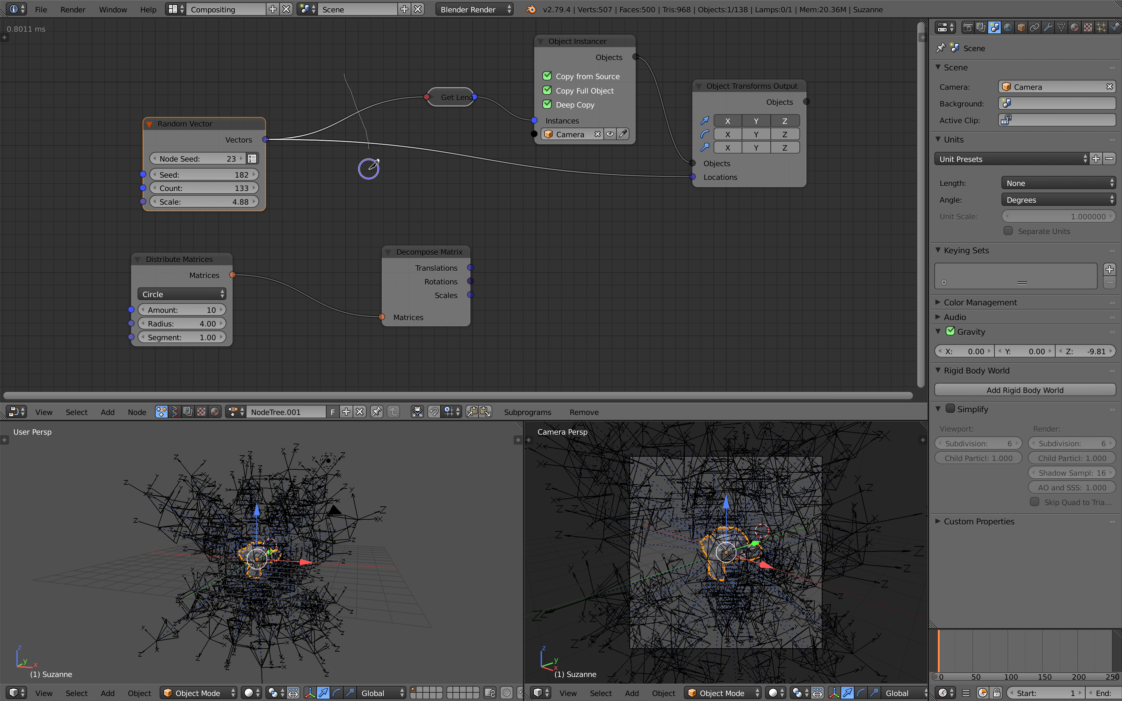
Step: Insert a reroute point joining the two links that leave Random Vector, and move that node further away from it
{"action": "right_click_drag", "start_coordinate": [369, 168], "coordinate": [369, 169], "text": "ctrl"}
{"action": "key", "text": "ctrl+z"}
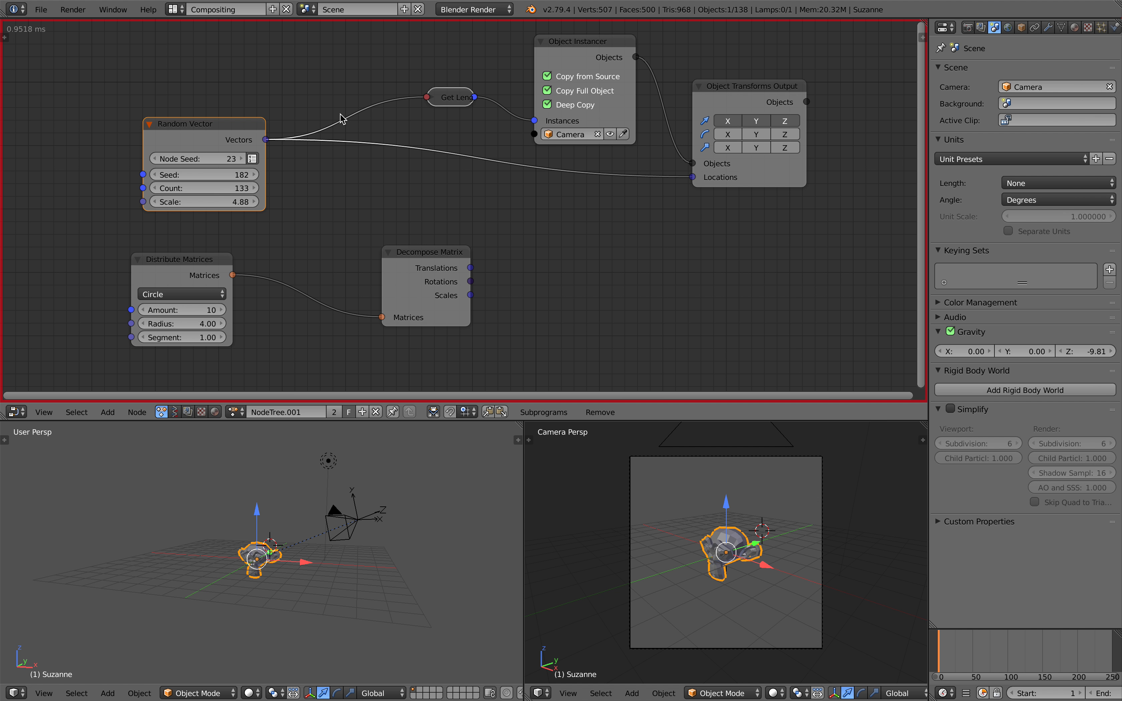
{"action": "left_click_drag", "start_coordinate": [337, 95], "coordinate": [362, 210], "text": "shift"}
{"action": "left_click_drag", "start_coordinate": [217, 127], "coordinate": [168, 125]}
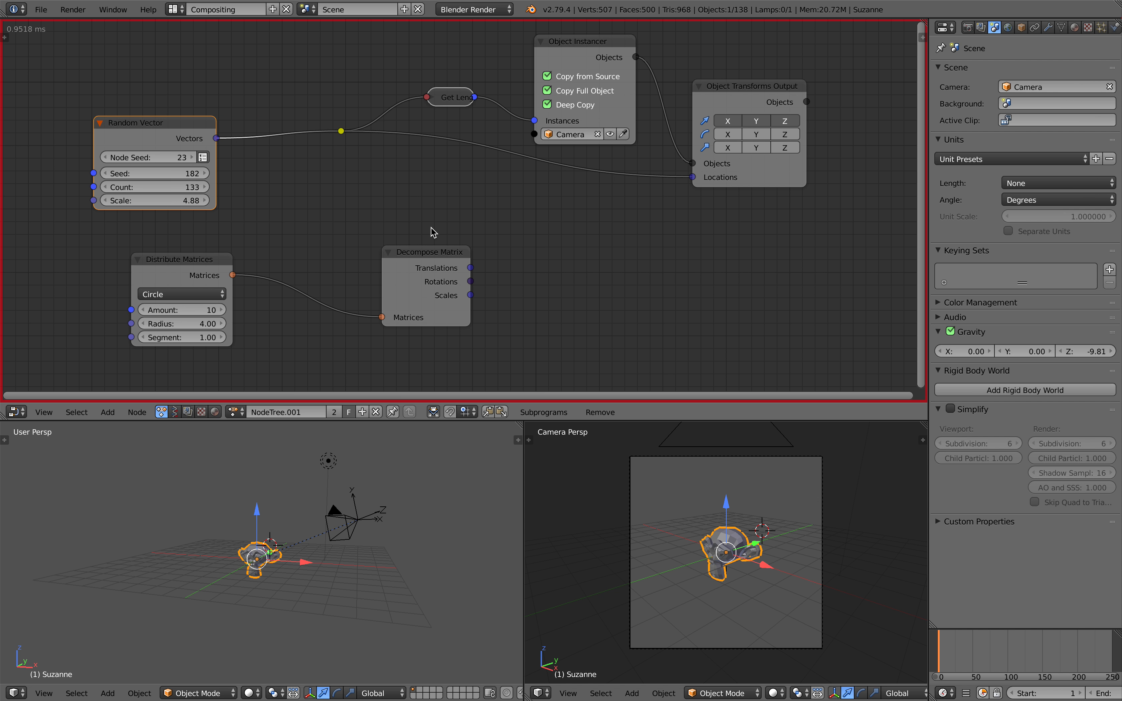
Step: Connect Decompose Matrix's Translations output to the reroute point and retry the Animation Nodes execution
{"action": "left_click_drag", "start_coordinate": [470, 267], "coordinate": [342, 131]}
{"action": "left_click_drag", "start_coordinate": [421, 257], "coordinate": [344, 231]}
{"action": "left_click", "coordinate": [5, 38]}
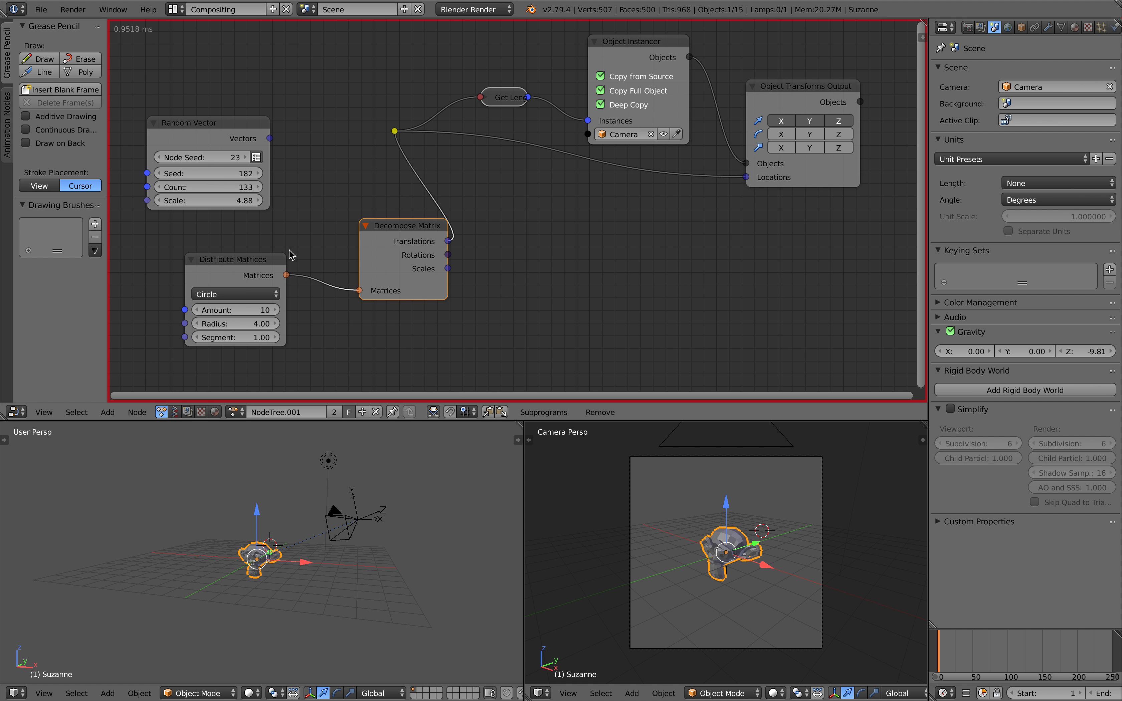
{"action": "left_click", "coordinate": [7, 122]}
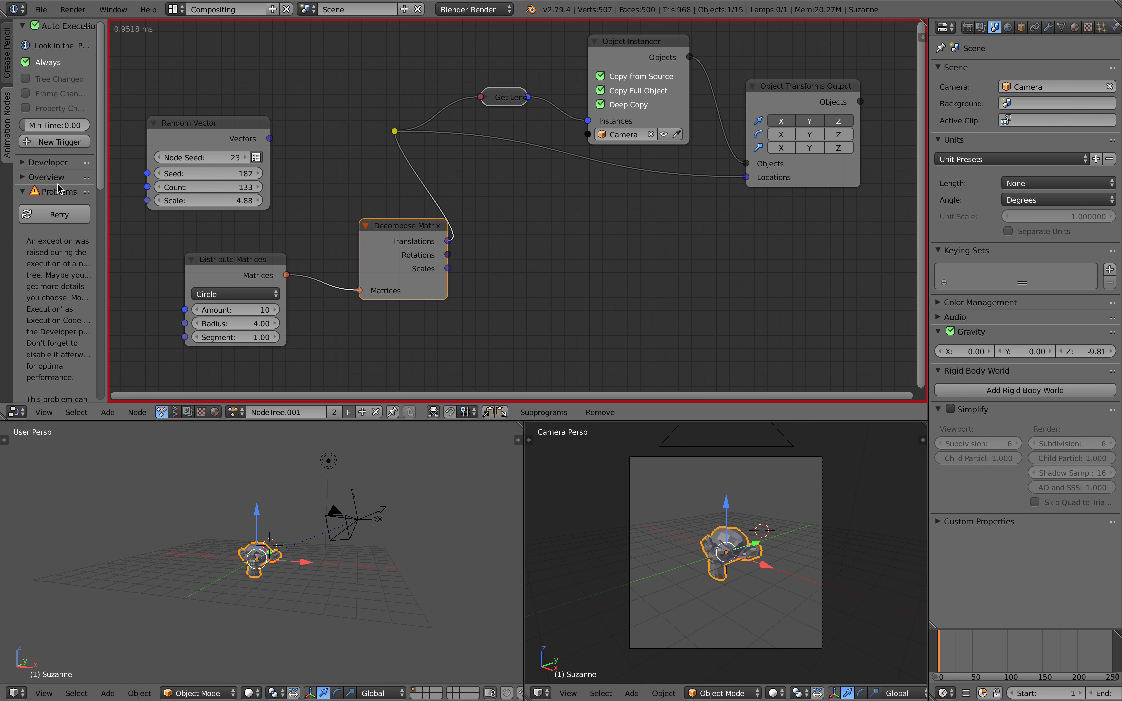
{"action": "left_click", "coordinate": [54, 215]}
Step: Set the Distribute Matrices Amount to 26 and Radius to 6.76, and save over the existing file
{"action": "middle_click_drag", "start_coordinate": [371, 575], "coordinate": [373, 619]}
{"action": "left_click_drag", "start_coordinate": [247, 311], "coordinate": [278, 310]}
{"action": "middle_click_drag", "start_coordinate": [352, 548], "coordinate": [325, 537]}
{"action": "key", "text": "ctrl+s"}
{"action": "key", "text": "Return"}
Step: Move the Distribute Matrices and Decompose Matrix nodes left so they sit close together below Random Vector
{"action": "left_click", "coordinate": [386, 227]}
{"action": "left_click_drag", "start_coordinate": [276, 265], "coordinate": [217, 261]}
{"action": "left_click_drag", "start_coordinate": [345, 228], "coordinate": [303, 225]}
{"action": "middle_click_drag", "start_coordinate": [453, 243], "coordinate": [452, 242]}
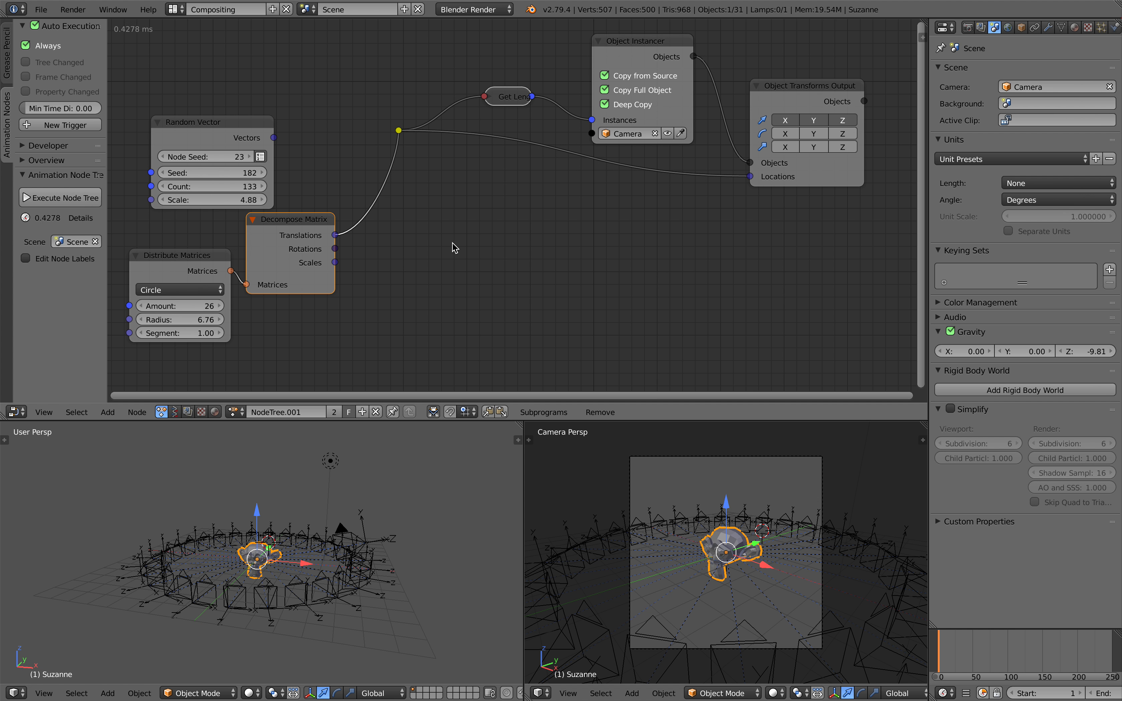
Step: Split the node editor in two and create a new Sverchok node tree in the new area
{"action": "scroll", "coordinate": [645, 194], "scroll_direction": "down", "scroll_amount": 2}
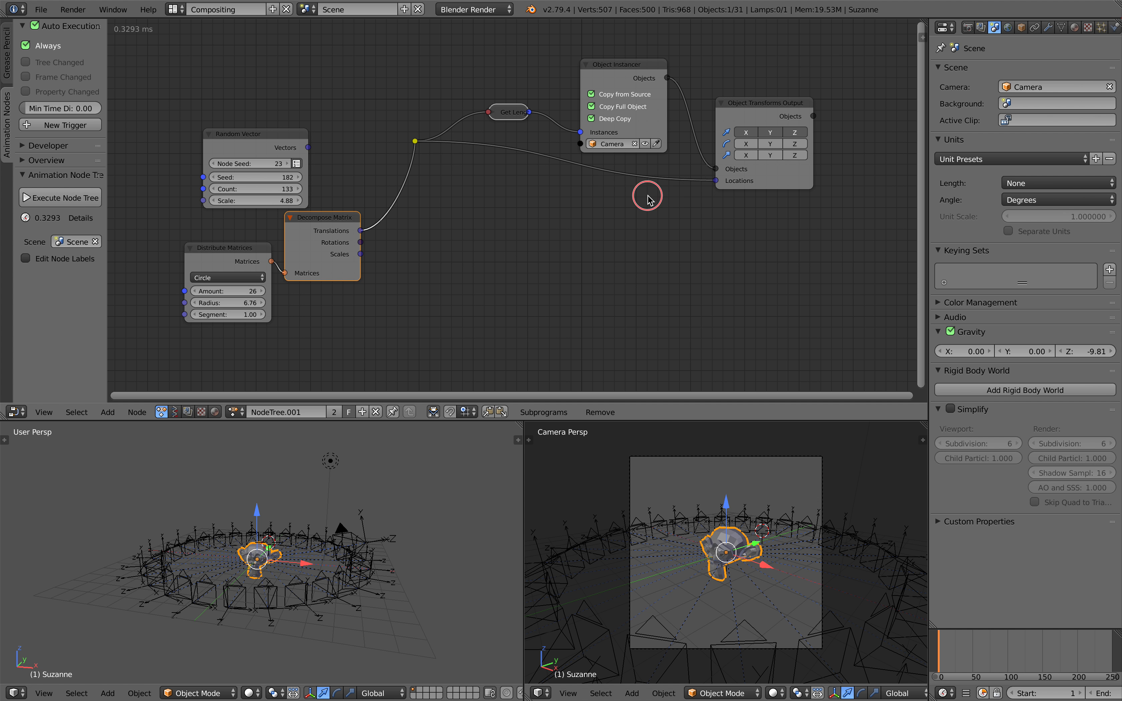
{"action": "left_click_drag", "start_coordinate": [863, 40], "coordinate": [534, 56]}
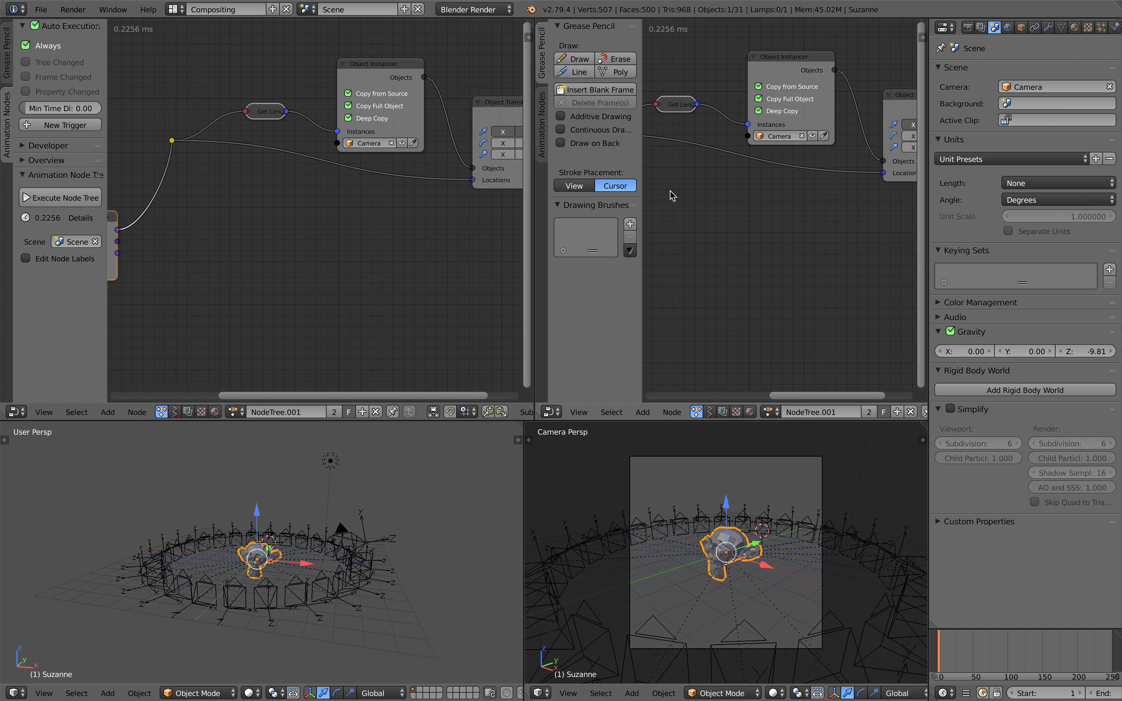
{"action": "left_click", "coordinate": [709, 413]}
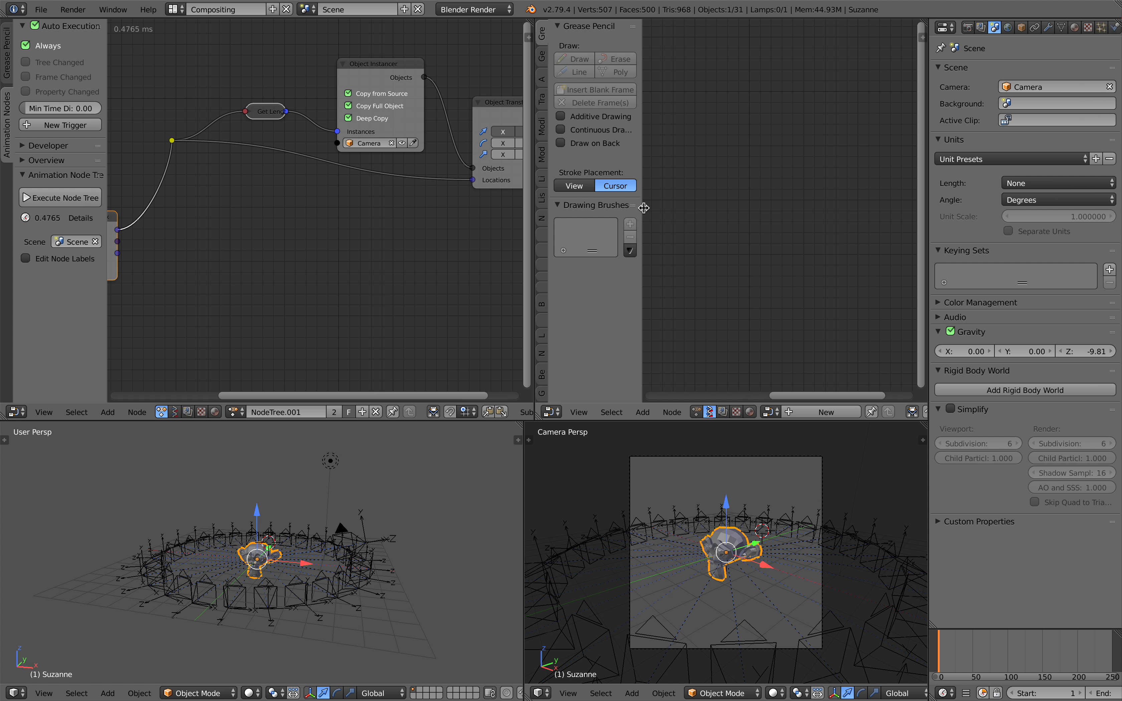
{"action": "key", "text": "t"}
{"action": "left_click", "coordinate": [826, 413]}
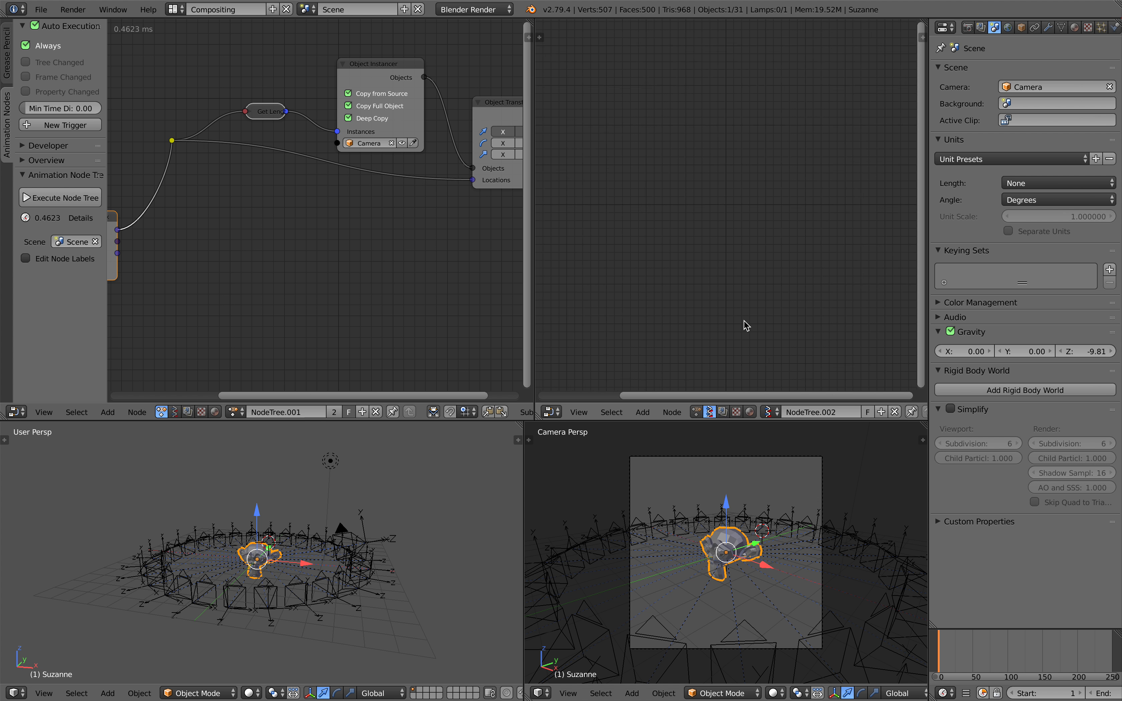
Step: Add an IcoSphere generator node to the new Sverchok tree
{"action": "key", "text": "shift+a"}
{"action": "left_click", "coordinate": [619, 182]}
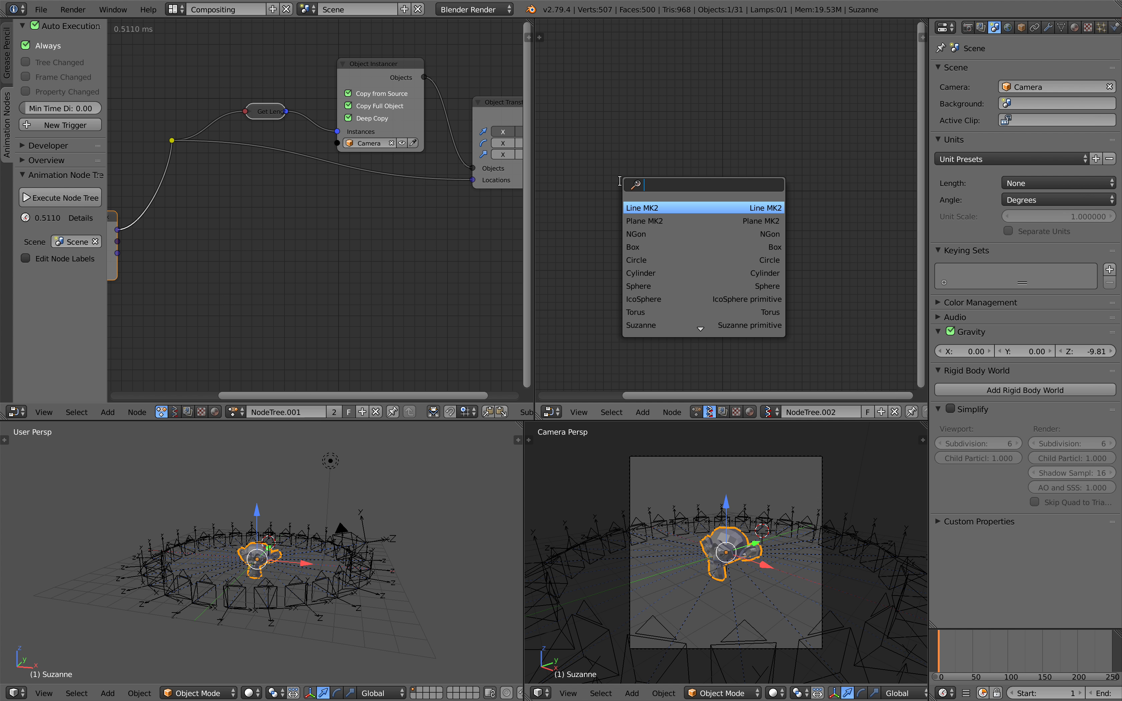
{"action": "type", "text": "ico"}
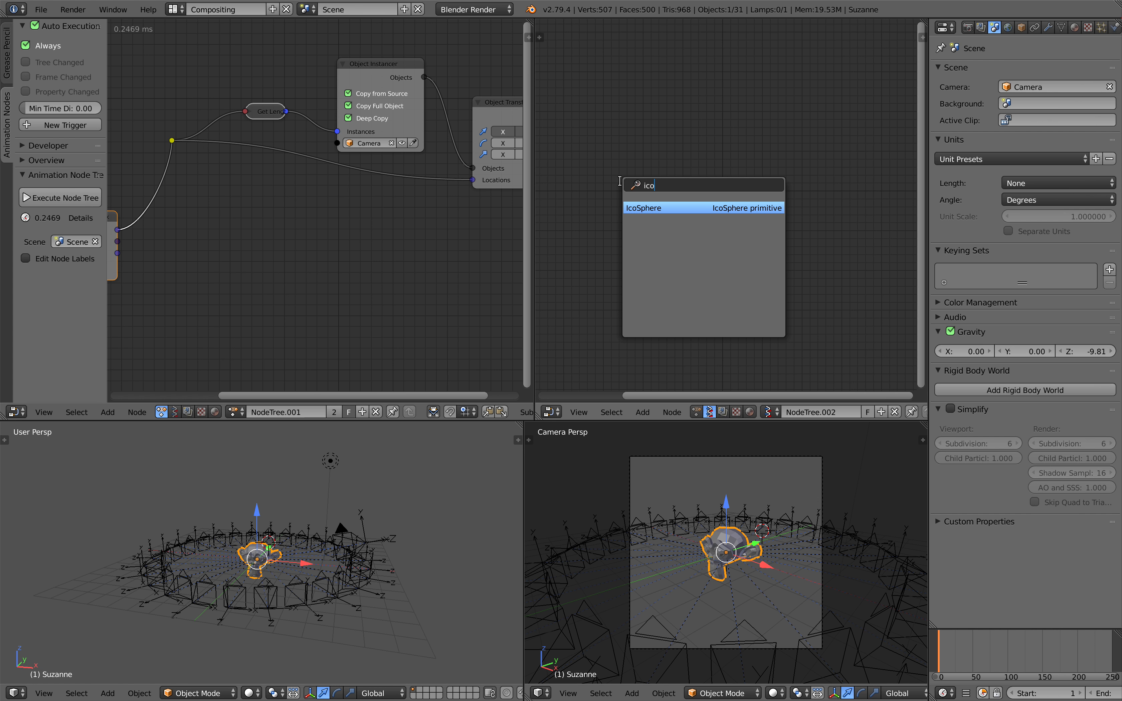
{"action": "key", "text": "Return"}
{"action": "left_click", "coordinate": [624, 181]}
{"action": "scroll", "coordinate": [636, 187], "scroll_direction": "up", "scroll_amount": 4}
{"action": "middle_click_drag", "start_coordinate": [740, 173], "coordinate": [746, 171]}
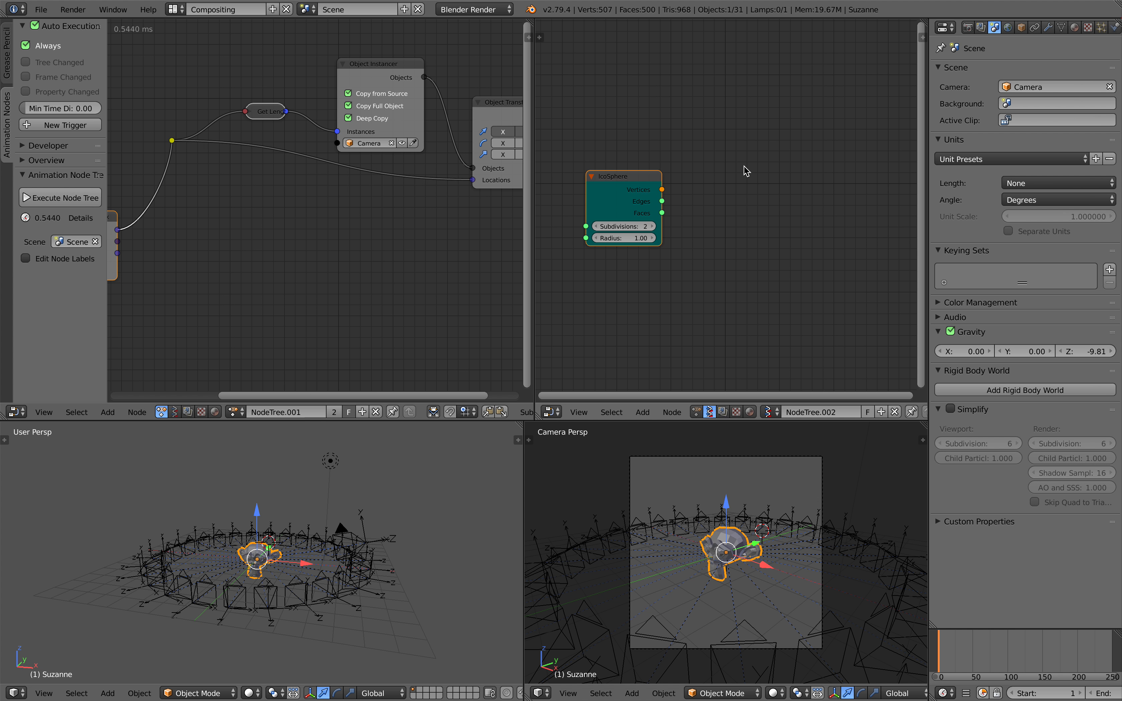
Step: Add a Viewer BMesh node beside the IcoSphere node and save the scene
{"action": "key", "text": "alt+space"}
{"action": "type", "text": "bmes"}
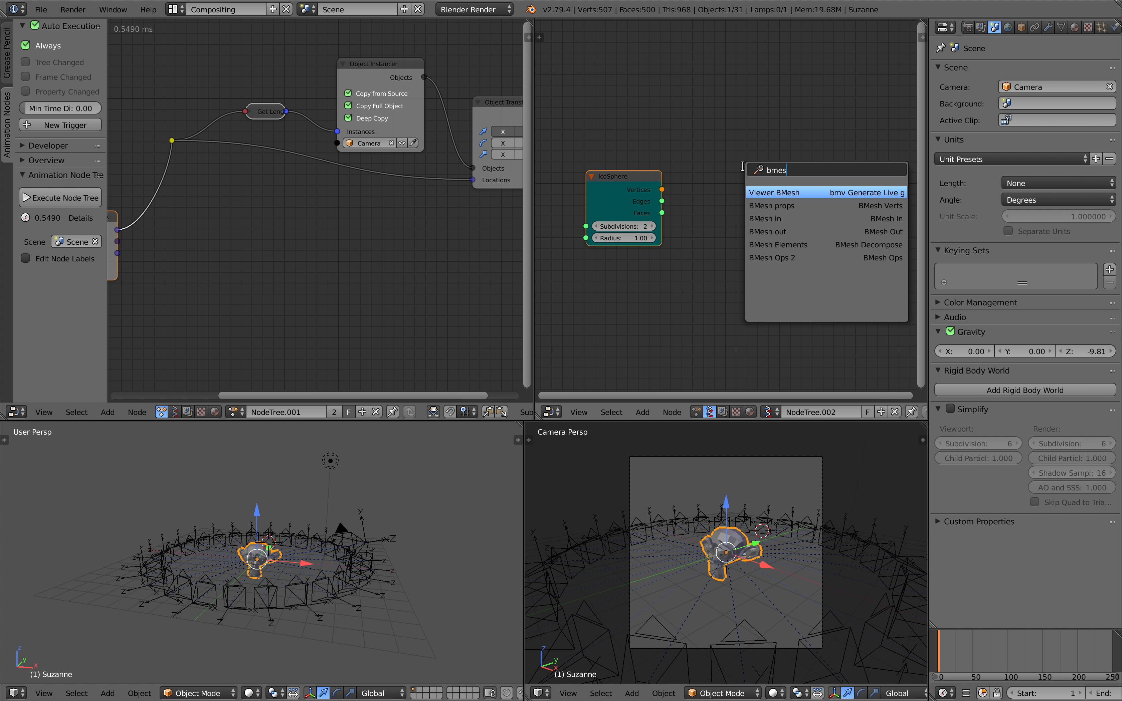
{"action": "key", "text": "Return"}
{"action": "left_click", "coordinate": [726, 153]}
{"action": "key", "text": "ctrl+s"}
{"action": "left_click", "coordinate": [727, 153]}
{"action": "scroll", "coordinate": [726, 166], "scroll_direction": "up", "scroll_amount": 2}
Step: Connect the IcoSphere's Vertices output to the vertices input of Viewer BMesh and adjust the viewer node's placement
{"action": "left_click_drag", "start_coordinate": [653, 178], "coordinate": [726, 271]}
{"action": "scroll", "coordinate": [659, 182], "scroll_direction": "up", "scroll_amount": 1}
{"action": "left_click_drag", "start_coordinate": [776, 170], "coordinate": [783, 164]}
{"action": "scroll", "coordinate": [258, 554], "scroll_direction": "down", "scroll_amount": 3}
{"action": "scroll", "coordinate": [258, 557], "scroll_direction": "up", "scroll_amount": 3}
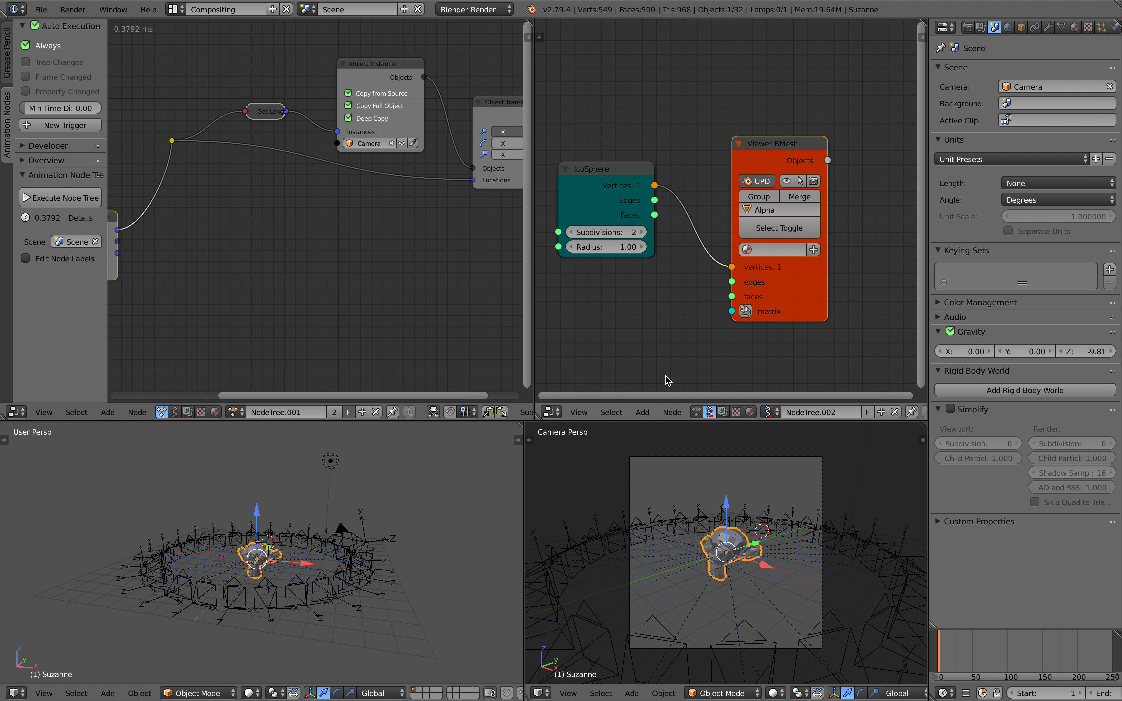
Step: Set the IcoSphere radius to 6.52 and select the generated vertex sphere in the user perspective viewport
{"action": "left_click_drag", "start_coordinate": [612, 247], "coordinate": [650, 247]}
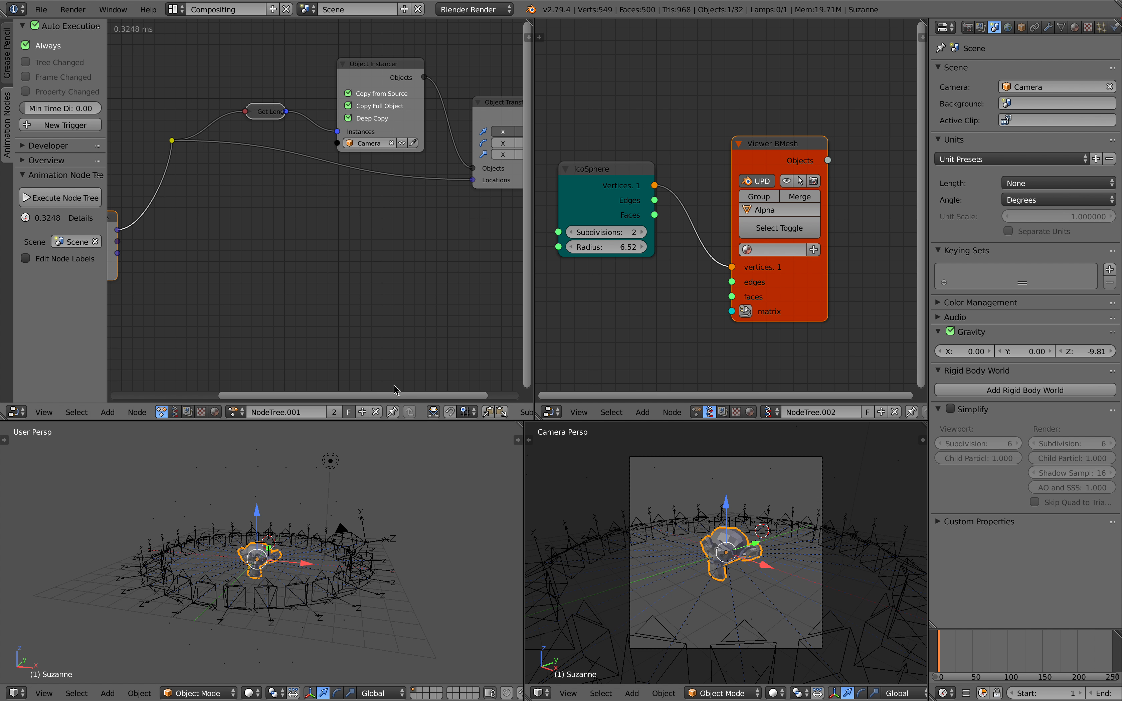
{"action": "right_click", "coordinate": [287, 468]}
{"action": "middle_click_drag", "start_coordinate": [335, 488], "coordinate": [351, 479]}
{"action": "scroll", "coordinate": [351, 479], "scroll_direction": "down", "scroll_amount": 3}
Step: Save the scene over the existing file
{"action": "key", "text": "ctrl+s"}
{"action": "scroll", "coordinate": [368, 500], "scroll_direction": "up", "scroll_amount": 3}
{"action": "scroll", "coordinate": [371, 499], "scroll_direction": "down", "scroll_amount": 1}
{"action": "key", "text": "ctrl+s"}
{"action": "left_click", "coordinate": [356, 494]}
{"action": "middle_click_drag", "start_coordinate": [354, 317], "coordinate": [391, 314]}
{"action": "scroll", "coordinate": [371, 302], "scroll_direction": "down", "scroll_amount": 1}
{"action": "scroll", "coordinate": [312, 302], "scroll_direction": "down", "scroll_amount": 2}
{"action": "middle_click_drag", "start_coordinate": [310, 306], "coordinate": [361, 281]}
{"action": "key", "text": "ctrl+s"}
{"action": "left_click", "coordinate": [361, 281]}
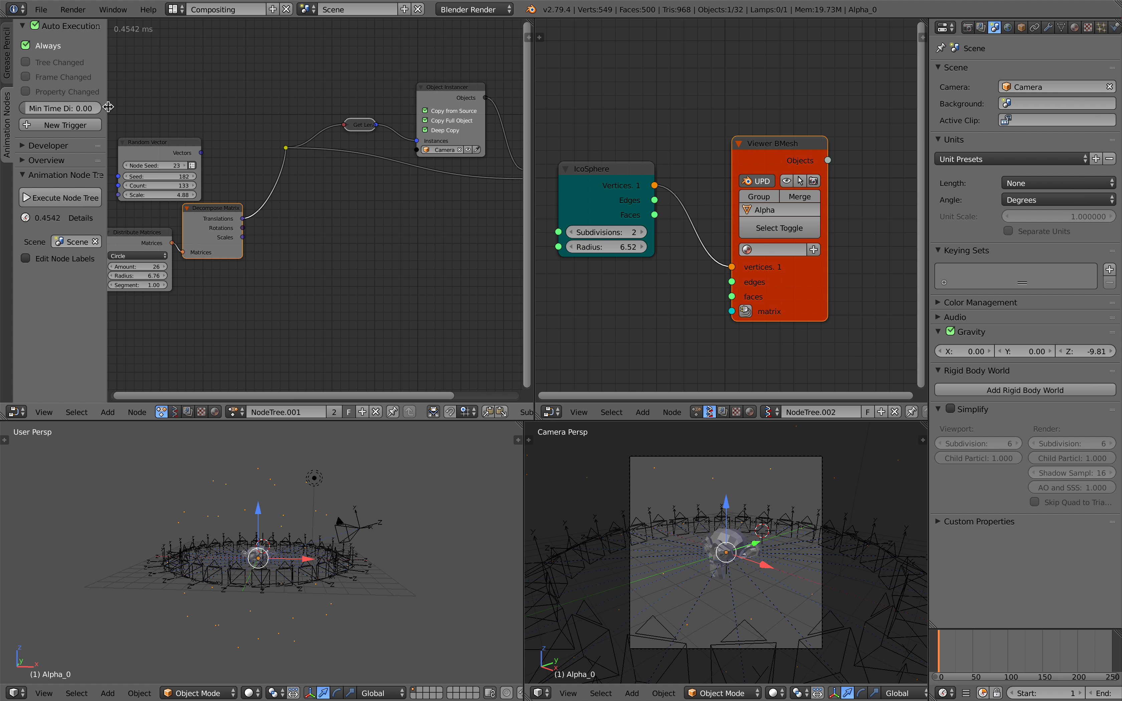
Step: Add a Mesh Object Input node to the Animation Nodes tree, beside Decompose Matrix
{"action": "key", "text": "t"}
{"action": "scroll", "coordinate": [268, 253], "scroll_direction": "up", "scroll_amount": 2}
{"action": "key", "text": "shift+a"}
{"action": "mouse_move", "coordinate": [270, 218]}
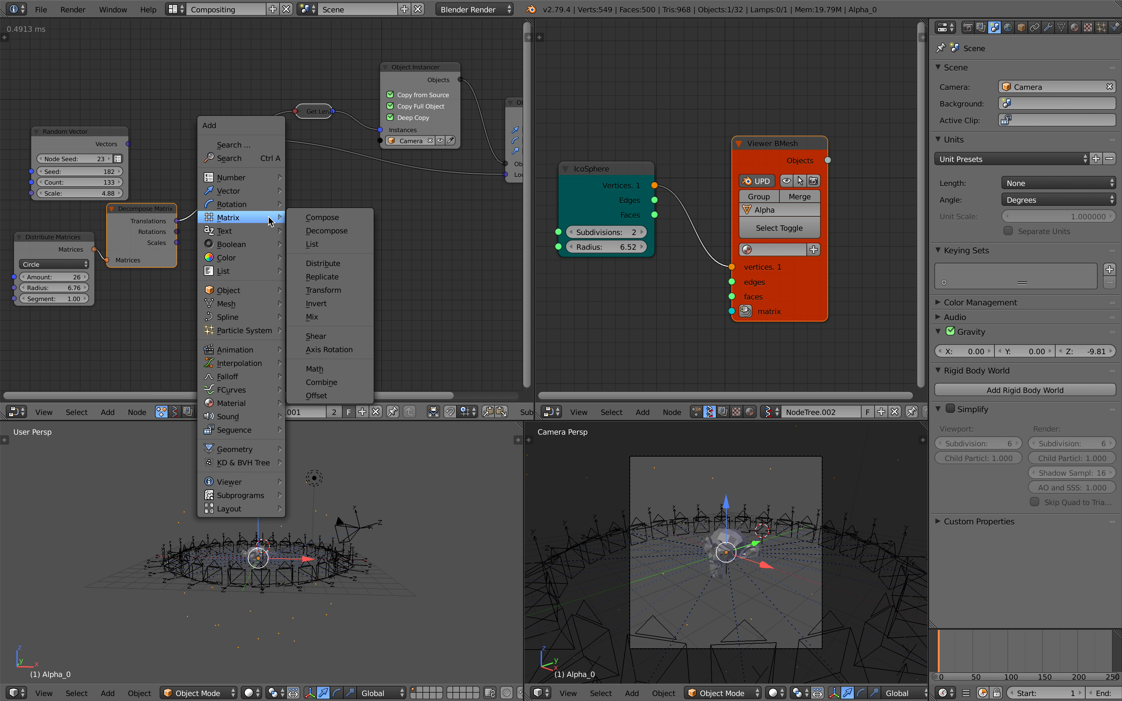
{"action": "left_click", "coordinate": [258, 158]}
{"action": "type", "text": "object mesh"}
{"action": "key", "text": "Return"}
{"action": "left_click", "coordinate": [277, 235]}
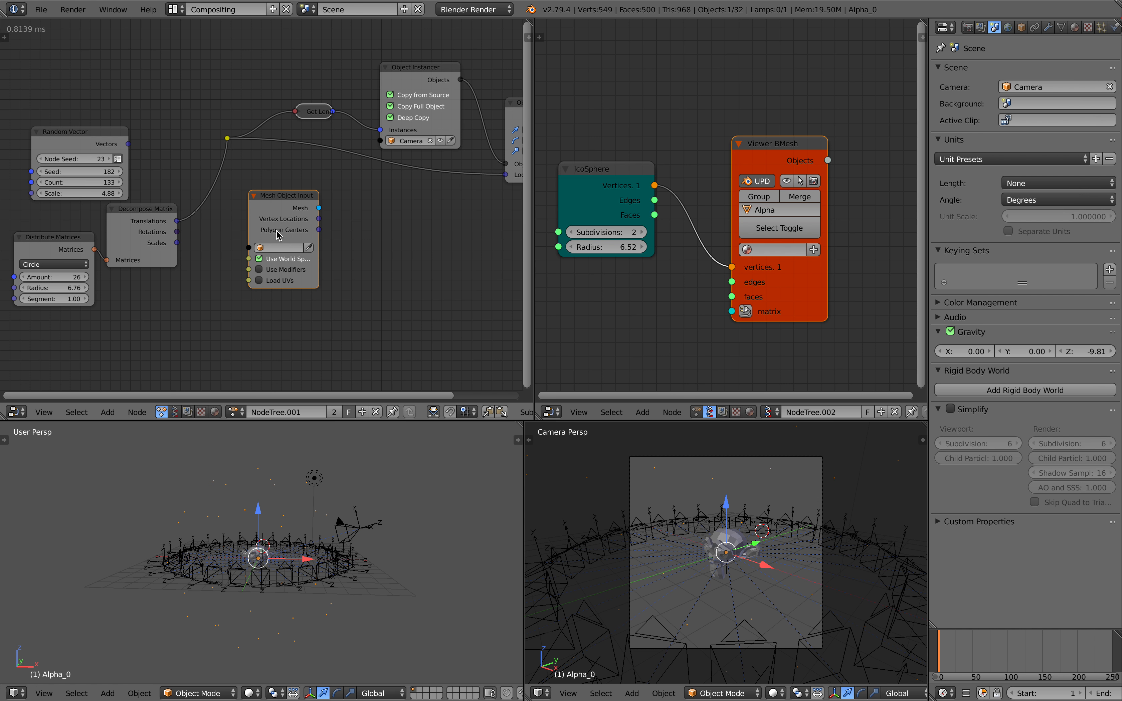
Step: Widen the Mesh Object Input node and assign Alpha_0 as its source object
{"action": "scroll", "coordinate": [313, 246], "scroll_direction": "up", "scroll_amount": 2}
{"action": "left_click_drag", "start_coordinate": [328, 254], "coordinate": [356, 255]}
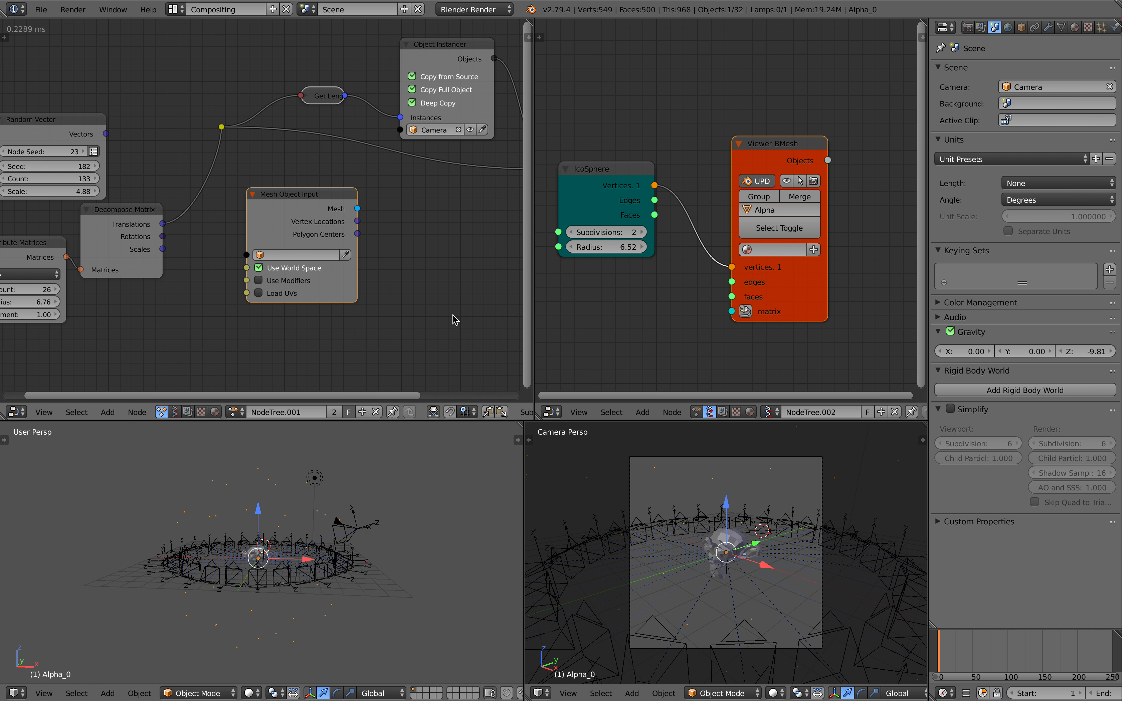
{"action": "left_click", "coordinate": [325, 255]}
{"action": "left_click", "coordinate": [324, 252]}
Step: Connect the Mesh Object Input's Vertex Locations output to the reroute point and save the scene
{"action": "left_click_drag", "start_coordinate": [357, 221], "coordinate": [226, 120]}
{"action": "left_click_drag", "start_coordinate": [357, 221], "coordinate": [227, 132]}
{"action": "key", "text": "ctrl+s"}
{"action": "middle_click_drag", "start_coordinate": [325, 522], "coordinate": [380, 527]}
{"action": "left_click", "coordinate": [396, 521]}
Step: Set the IcoSphere radius to 11.56 with 2 subdivisions, saving the scene along the way
{"action": "left_click_drag", "start_coordinate": [610, 233], "coordinate": [635, 247]}
{"action": "left_click", "coordinate": [641, 233]}
{"action": "scroll", "coordinate": [405, 551], "scroll_direction": "down", "scroll_amount": 2}
{"action": "middle_click_drag", "start_coordinate": [406, 551], "coordinate": [376, 551]}
{"action": "key", "text": "ctrl+s"}
{"action": "left_click", "coordinate": [376, 551]}
{"action": "left_click_drag", "start_coordinate": [621, 247], "coordinate": [659, 247]}
Step: Move the original camera outward until it frames the whole sphere of instanced cameras, and save over the existing file
{"action": "right_click", "coordinate": [323, 545]}
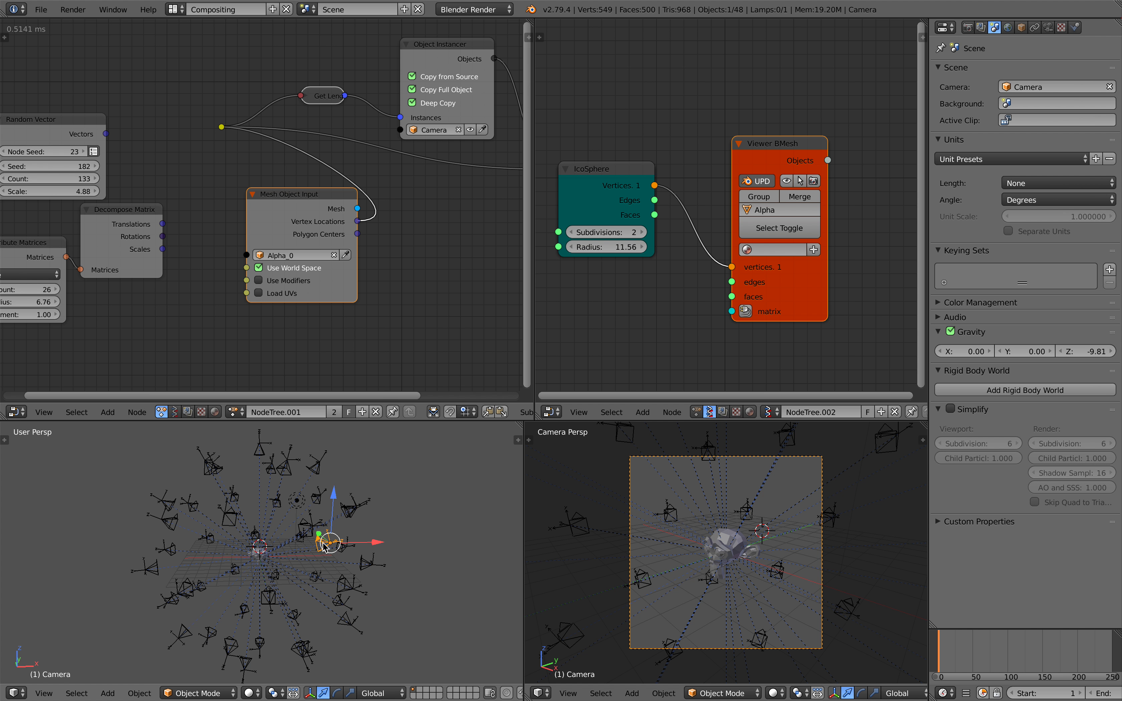
{"action": "middle_click_drag", "start_coordinate": [323, 544], "coordinate": [278, 548]}
{"action": "key", "text": "g"}
{"action": "left_click", "coordinate": [426, 521]}
{"action": "middle_click_drag", "start_coordinate": [427, 521], "coordinate": [340, 530]}
{"action": "key", "text": "g"}
{"action": "left_click", "coordinate": [413, 542]}
{"action": "middle_click_drag", "start_coordinate": [430, 537], "coordinate": [314, 534]}
{"action": "key", "text": "ctrl+s"}
{"action": "left_click", "coordinate": [314, 534]}
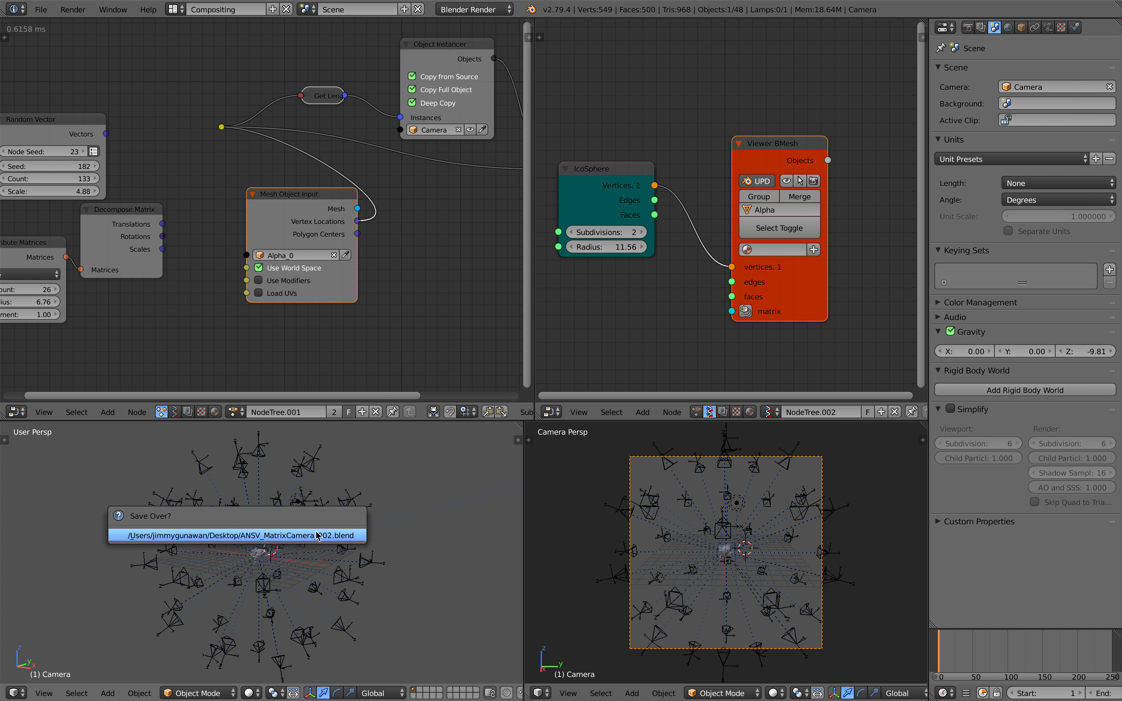
Step: Set the IcoSphere radius to 9.28 and its subdivisions to 3
{"action": "left_click_drag", "start_coordinate": [590, 247], "coordinate": [572, 247]}
{"action": "left_click", "coordinate": [642, 232]}
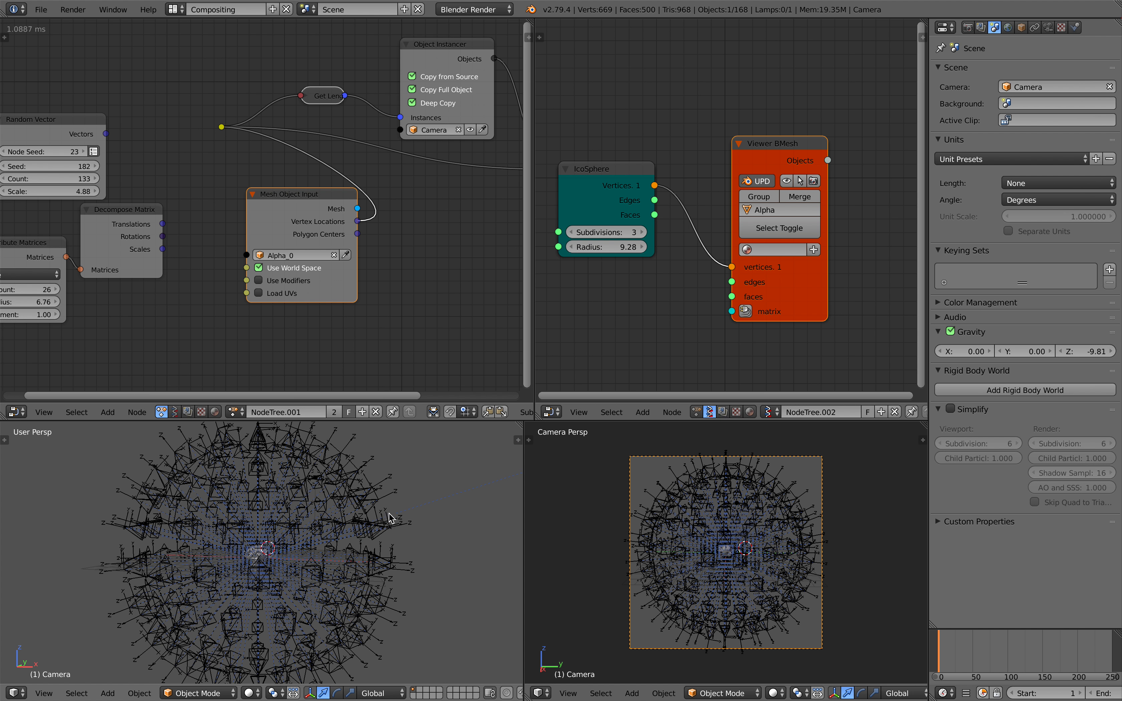
{"action": "scroll", "coordinate": [389, 518], "scroll_direction": "up", "scroll_amount": 5}
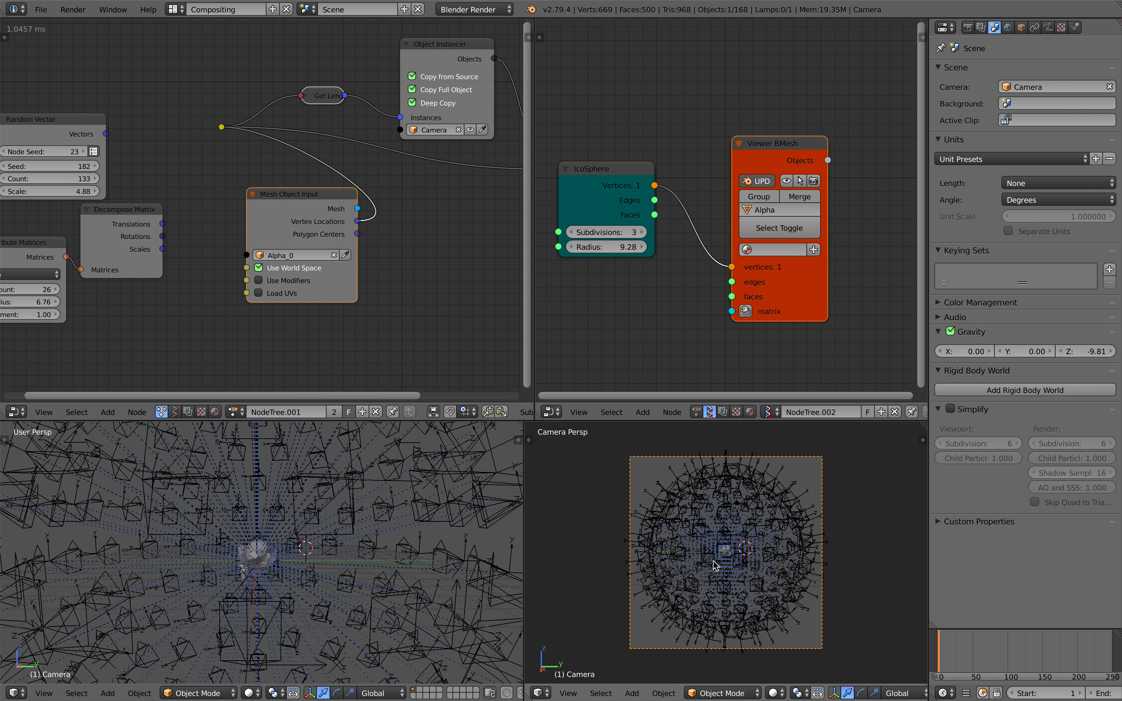
{"action": "scroll", "coordinate": [714, 565], "scroll_direction": "up", "scroll_amount": 1}
{"action": "left_click", "coordinate": [569, 693]}
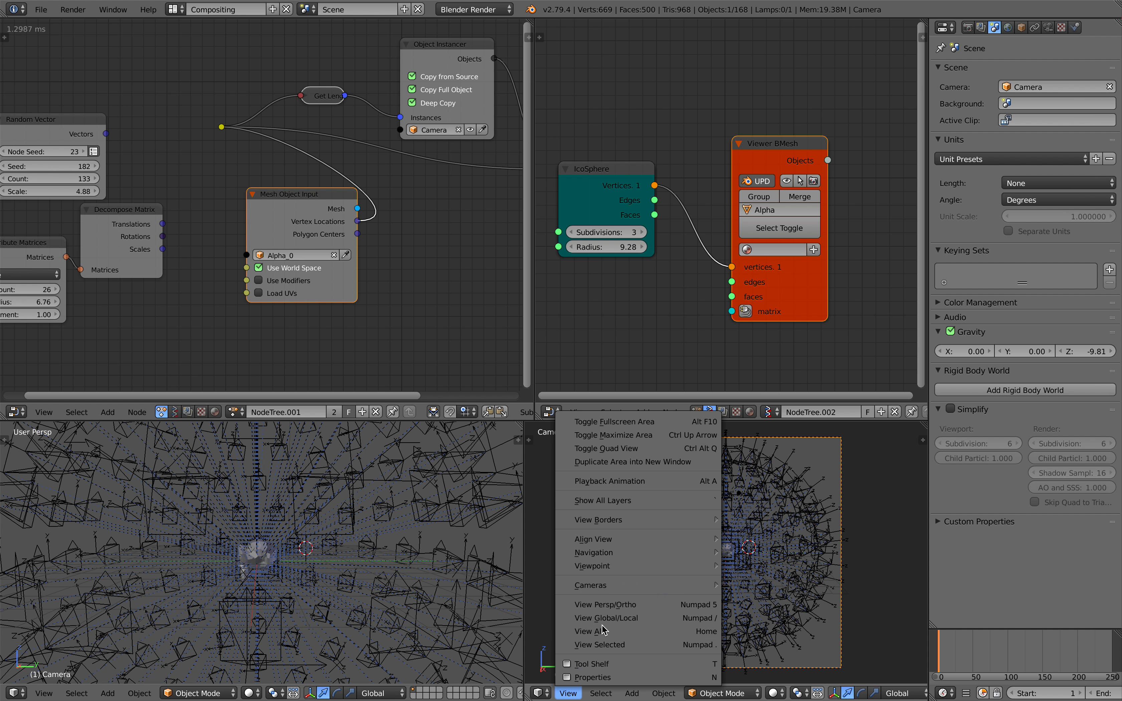
{"action": "left_click", "coordinate": [1012, 28]}
{"action": "left_click", "coordinate": [982, 28]}
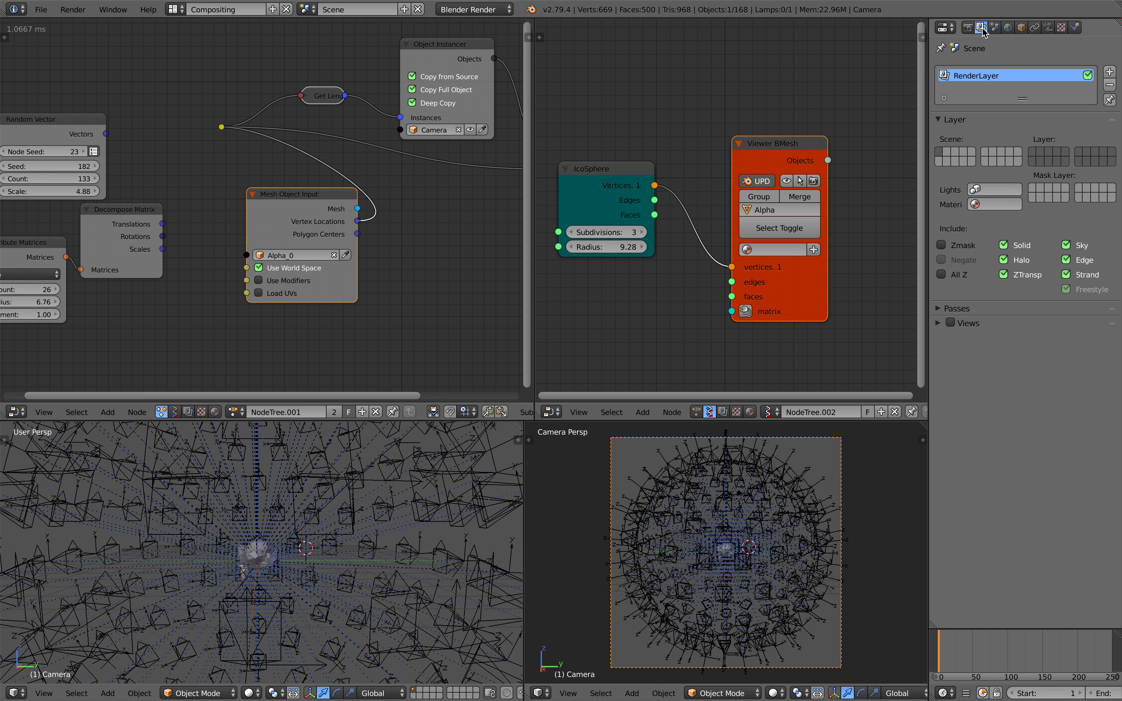
{"action": "left_click", "coordinate": [994, 29]}
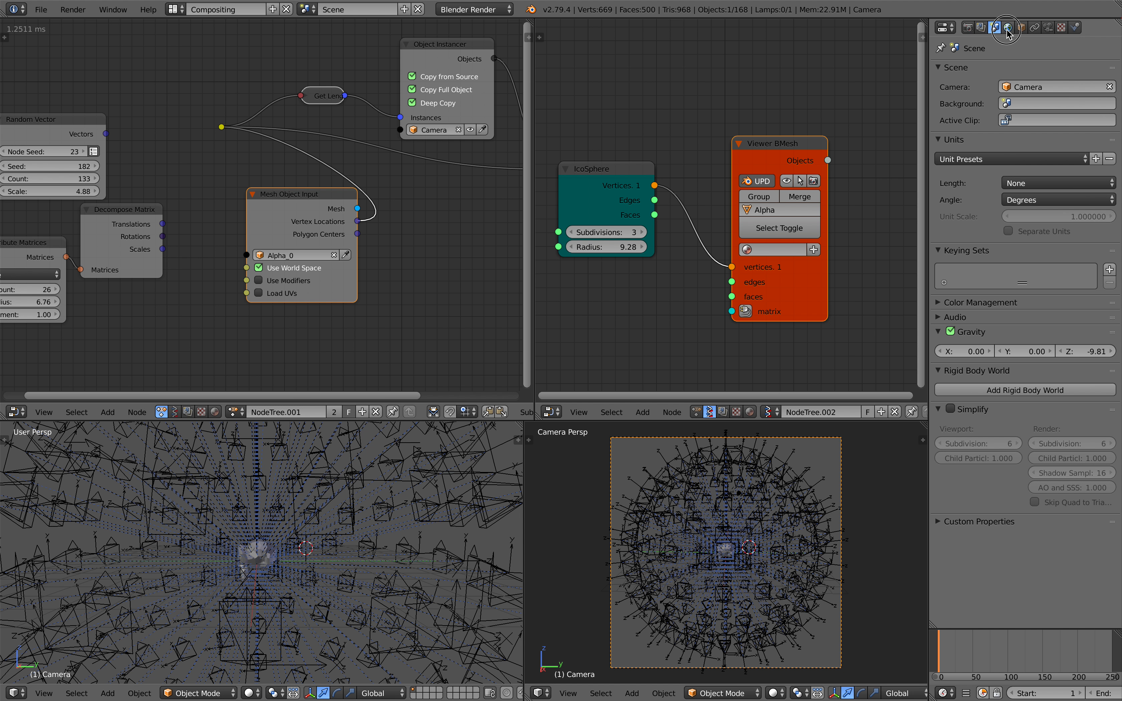
{"action": "left_click", "coordinate": [1008, 29]}
{"action": "left_click", "coordinate": [1020, 29]}
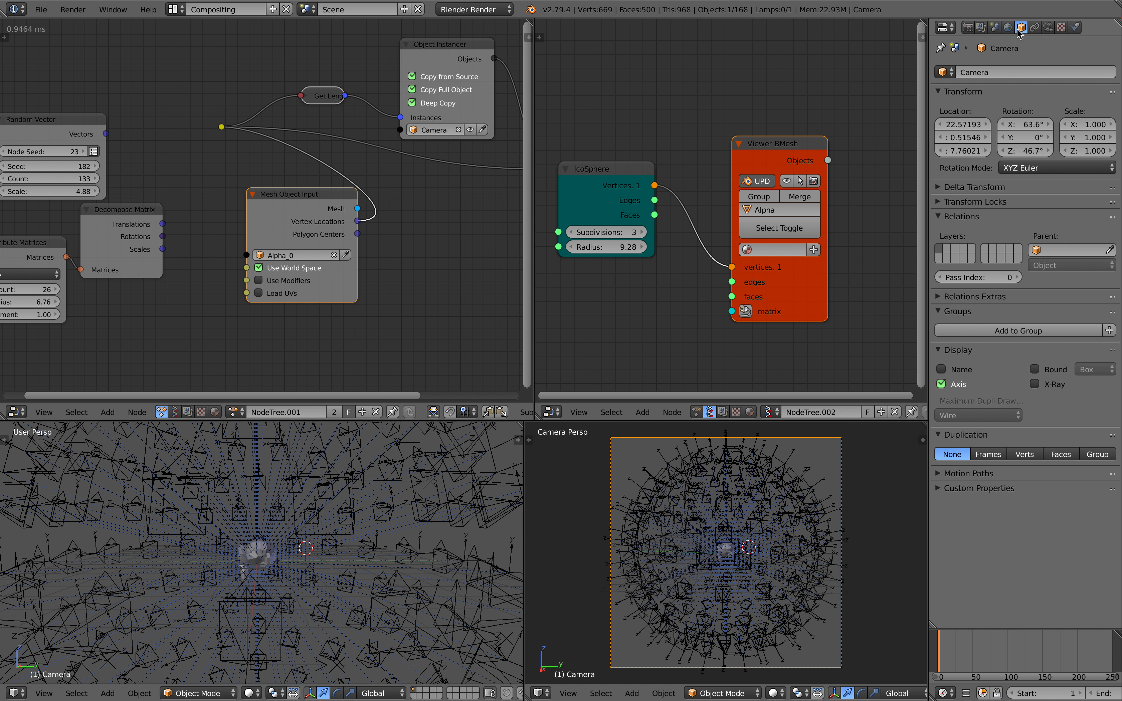
Step: Preview the instanced views by making Camera.002, Camera.004 and Camera.006 the scene camera in turn
{"action": "left_click", "coordinate": [995, 29]}
{"action": "left_click", "coordinate": [1009, 88]}
{"action": "left_click", "coordinate": [1012, 106]}
{"action": "left_click", "coordinate": [1012, 88]}
{"action": "left_click", "coordinate": [1007, 133]}
{"action": "left_click", "coordinate": [1009, 88]}
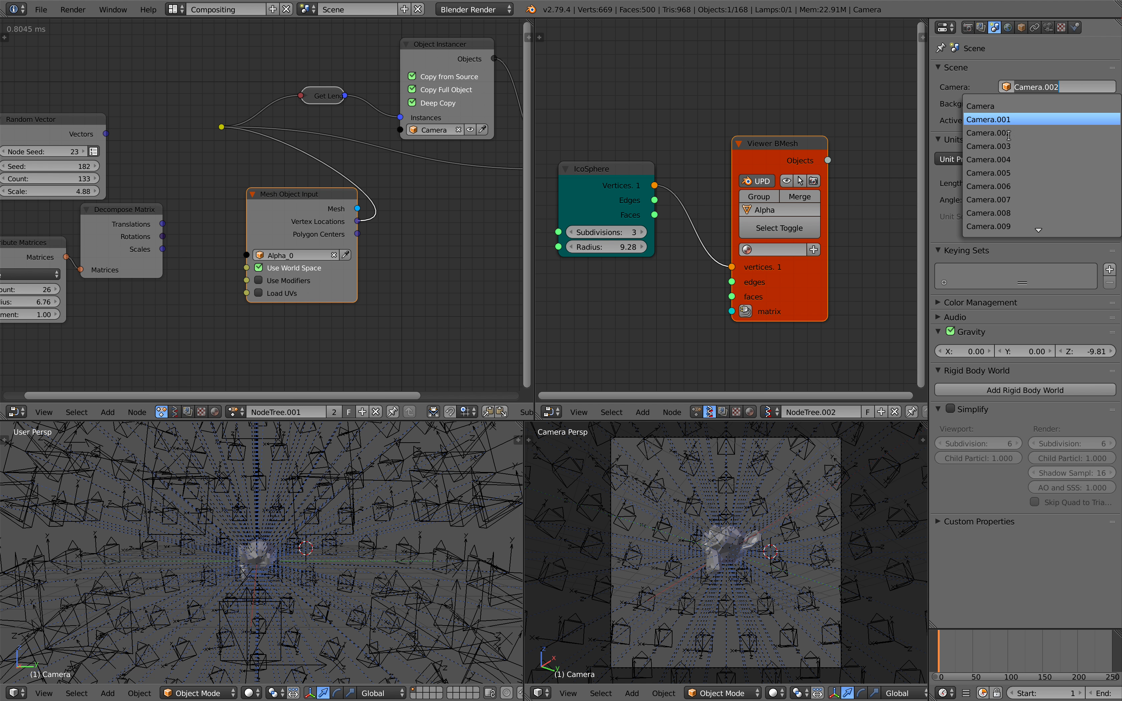
{"action": "left_click", "coordinate": [1009, 159]}
{"action": "left_click", "coordinate": [1018, 88]}
{"action": "left_click", "coordinate": [1008, 186]}
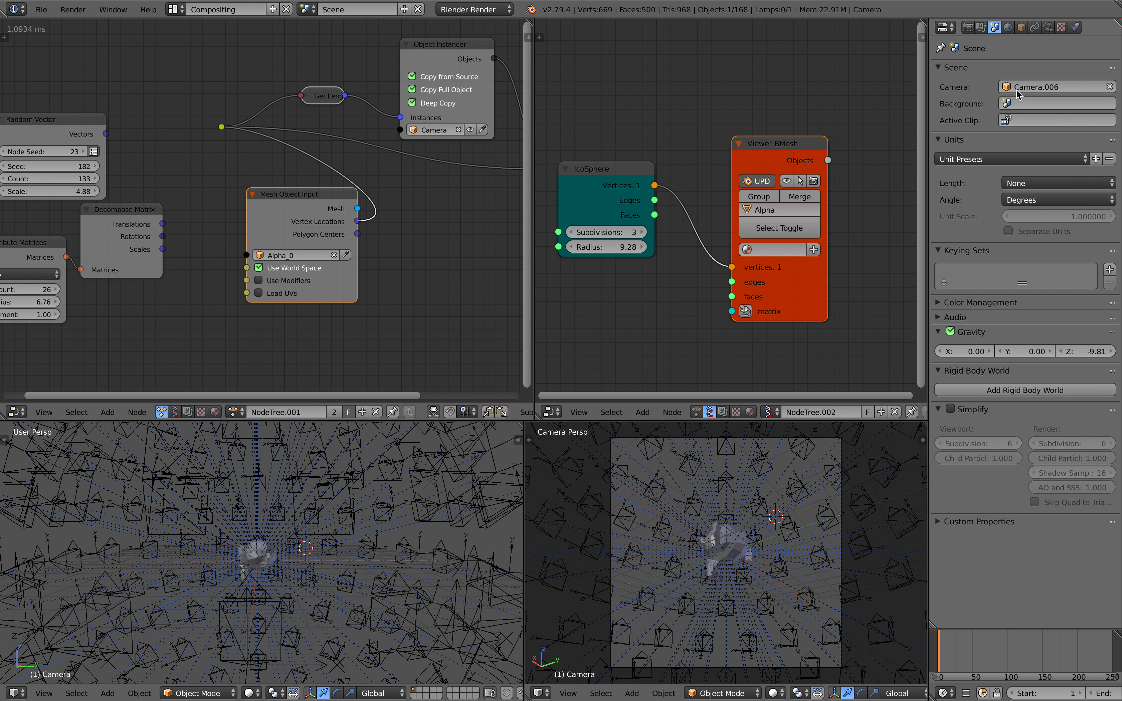
Step: Switch the scene camera to Camera.007, and finally to Camera.009
{"action": "left_click", "coordinate": [1018, 88]}
{"action": "left_click", "coordinate": [1009, 199]}
{"action": "left_click", "coordinate": [1011, 88]}
{"action": "left_click", "coordinate": [1009, 225]}
Step: Space out the Sverchok nodes and insert a Randomize Input Vectors node between the IcoSphere and Viewer BMesh nodes
{"action": "left_click_drag", "start_coordinate": [614, 180], "coordinate": [620, 177]}
{"action": "scroll", "coordinate": [638, 199], "scroll_direction": "down", "scroll_amount": 1}
{"action": "left_click_drag", "start_coordinate": [764, 275], "coordinate": [830, 272]}
{"action": "middle_click_drag", "start_coordinate": [752, 251], "coordinate": [744, 245]}
{"action": "key", "text": "shift+a"}
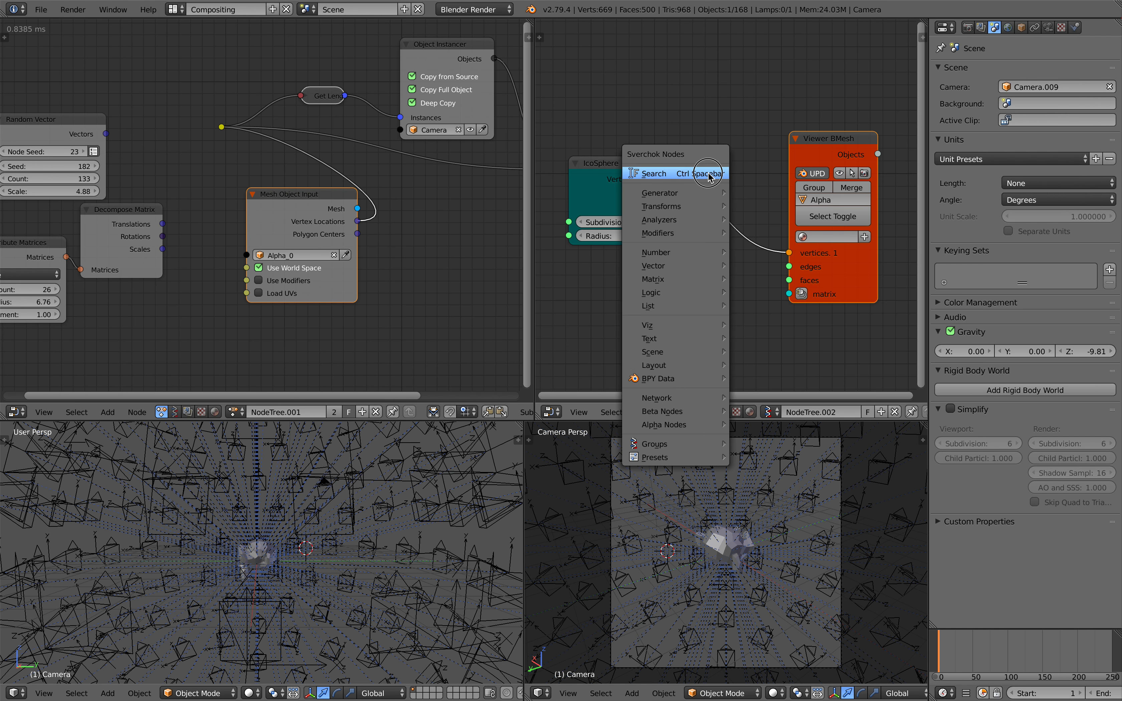
{"action": "left_click", "coordinate": [708, 173]}
{"action": "type", "text": "randomi"}
{"action": "key", "text": "Return"}
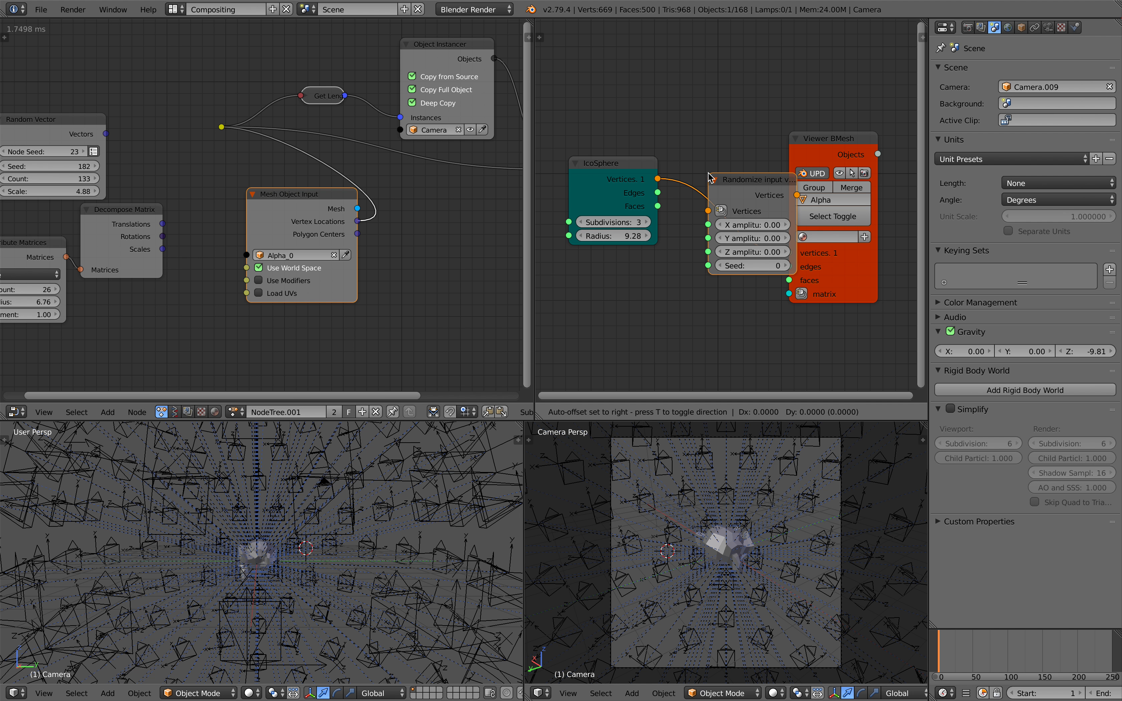
{"action": "left_click", "coordinate": [709, 176]}
Step: Set the Randomize node's X, Y and Z amplitudes to 1.92 and save over the existing file
{"action": "left_click_drag", "start_coordinate": [753, 252], "coordinate": [842, 252]}
{"action": "middle_click_drag", "start_coordinate": [383, 496], "coordinate": [356, 503]}
{"action": "key", "text": "ctrl+s"}
{"action": "left_click", "coordinate": [356, 503]}
Step: Add a Random Vector MK2 node beneath the IcoSphere as the Randomize node's vertex source, and set its count to 83
{"action": "middle_click_drag", "start_coordinate": [687, 218], "coordinate": [688, 253], "text": "ctrl"}
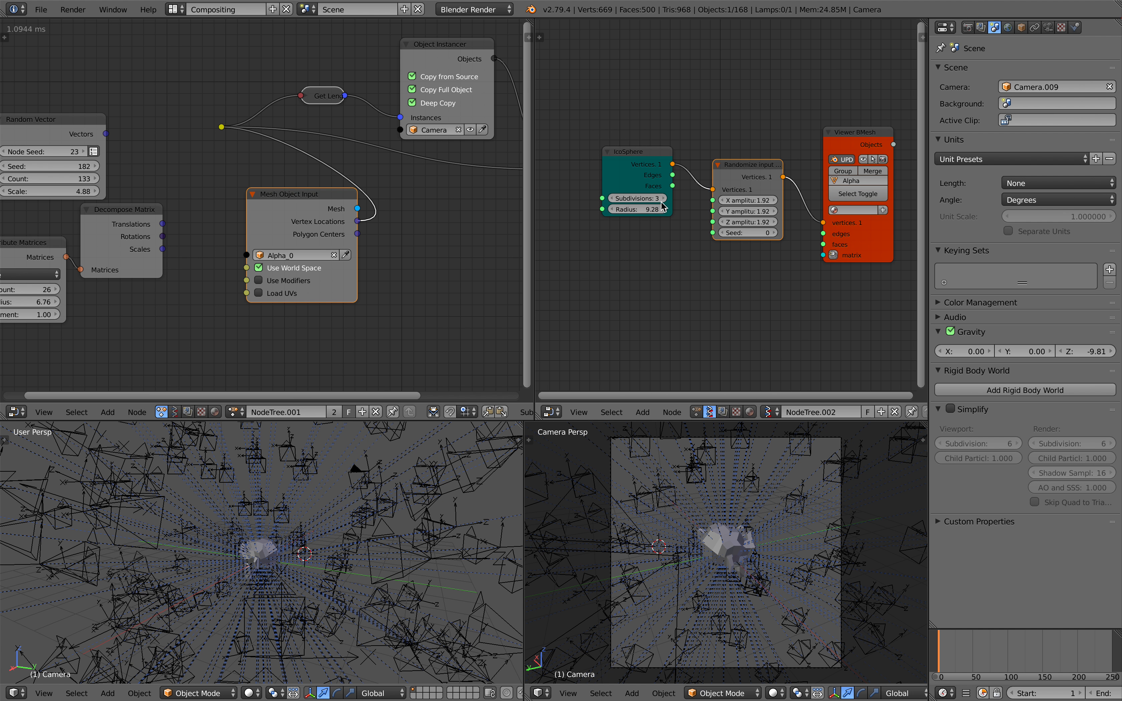
{"action": "left_click_drag", "start_coordinate": [644, 155], "coordinate": [624, 144]}
{"action": "left_click_drag", "start_coordinate": [751, 164], "coordinate": [740, 148]}
{"action": "key", "text": "shift+a"}
{"action": "left_click", "coordinate": [668, 218]}
{"action": "type", "text": "rand"}
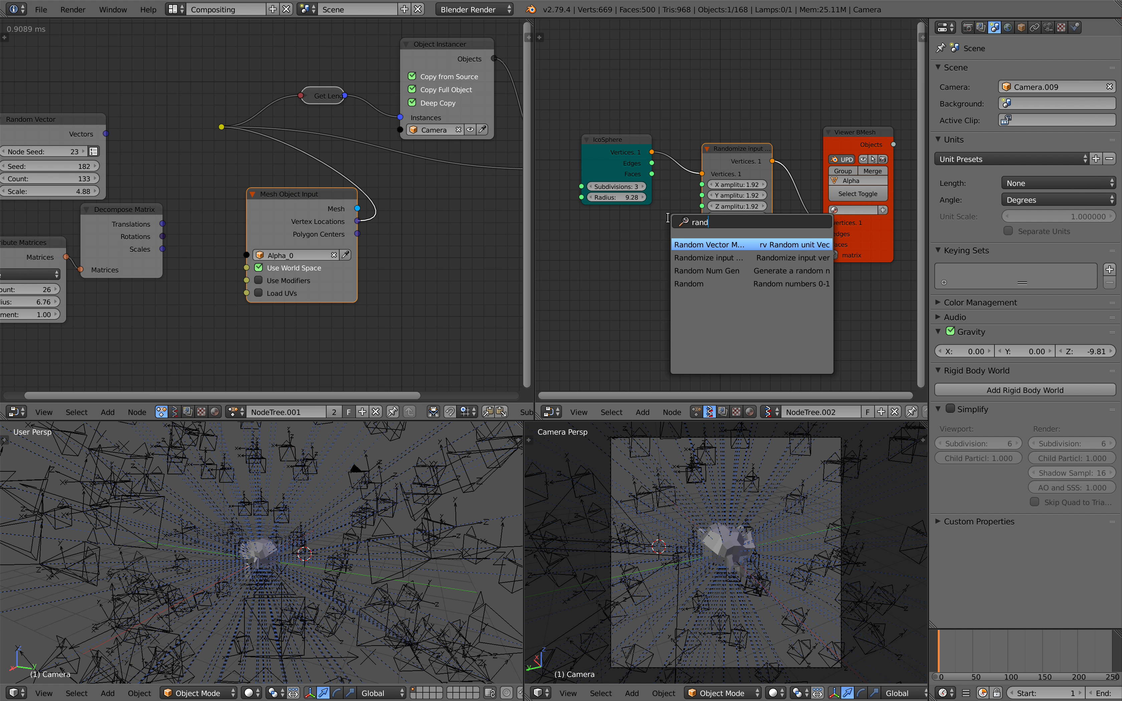
{"action": "type", "text": "omirandom v"}
{"action": "key", "text": "Return"}
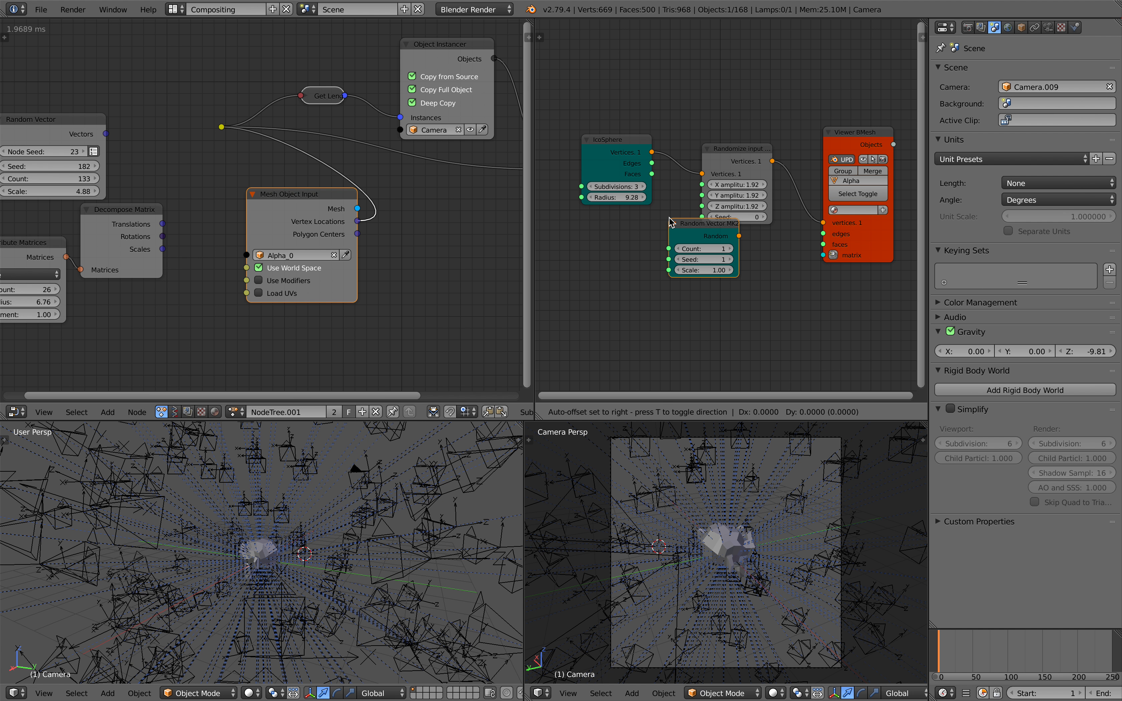
{"action": "left_click", "coordinate": [606, 233]}
{"action": "left_click_drag", "start_coordinate": [639, 260], "coordinate": [663, 260]}
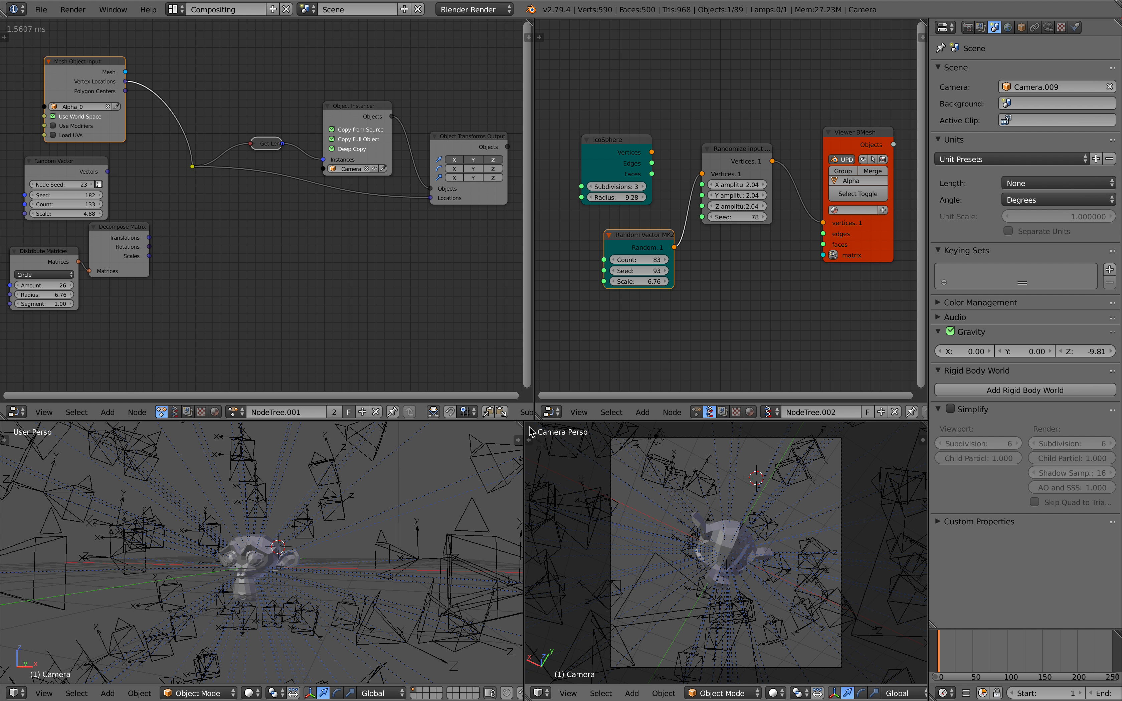
Step: Switch to the browser to look over the Turi Create style transfer notebook, and return to Blender
{"action": "key", "text": "ctrl+Right"}
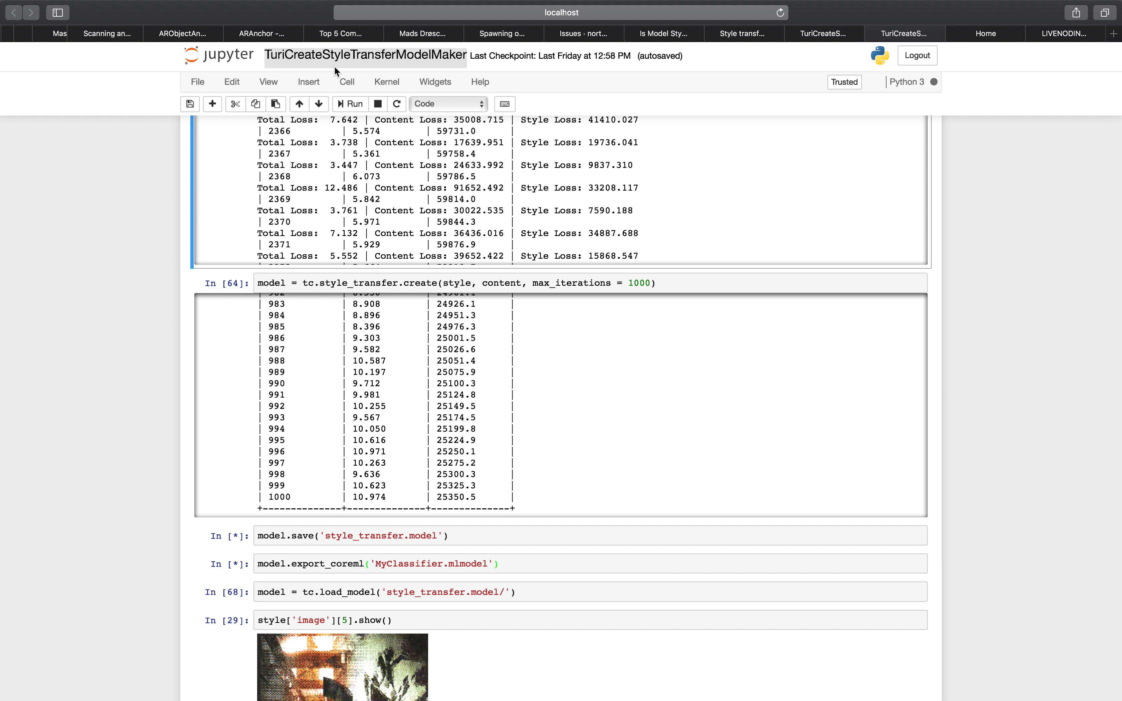
{"action": "scroll", "coordinate": [509, 426], "scroll_direction": "up", "scroll_amount": 1}
{"action": "key", "text": "ctrl+Left"}
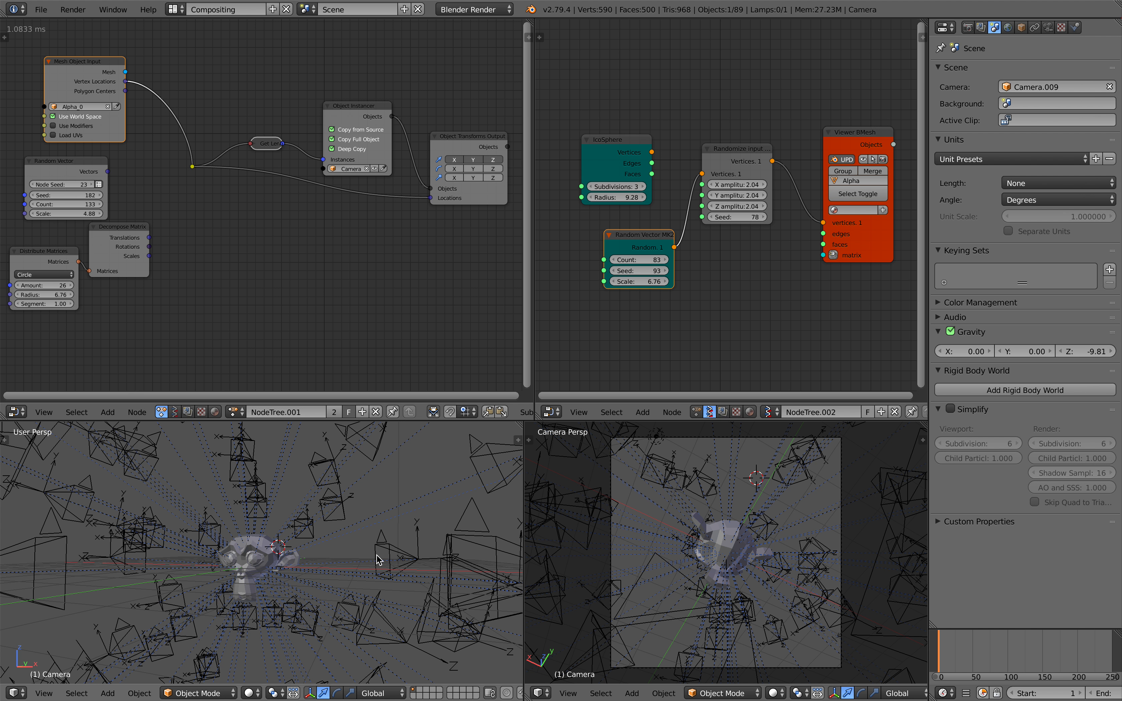
{"action": "scroll", "coordinate": [389, 568], "scroll_direction": "up", "scroll_amount": 6}
{"action": "middle_click_drag", "start_coordinate": [346, 539], "coordinate": [370, 540]}
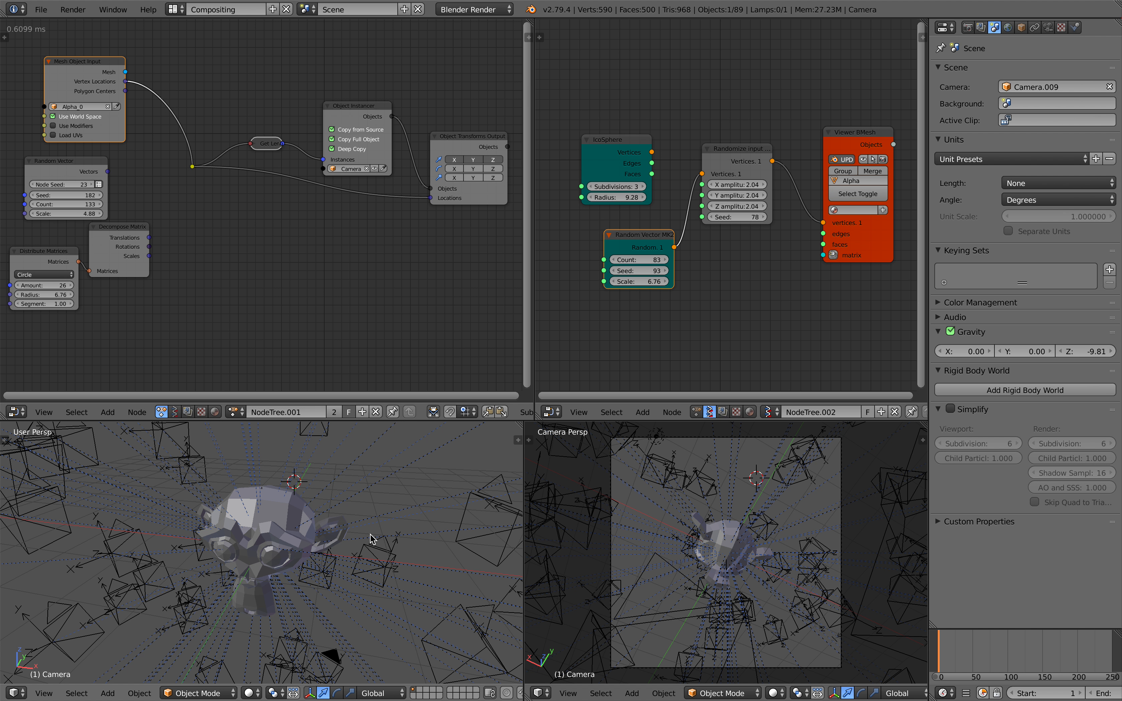
{"action": "mouse_move", "coordinate": [804, 5]}
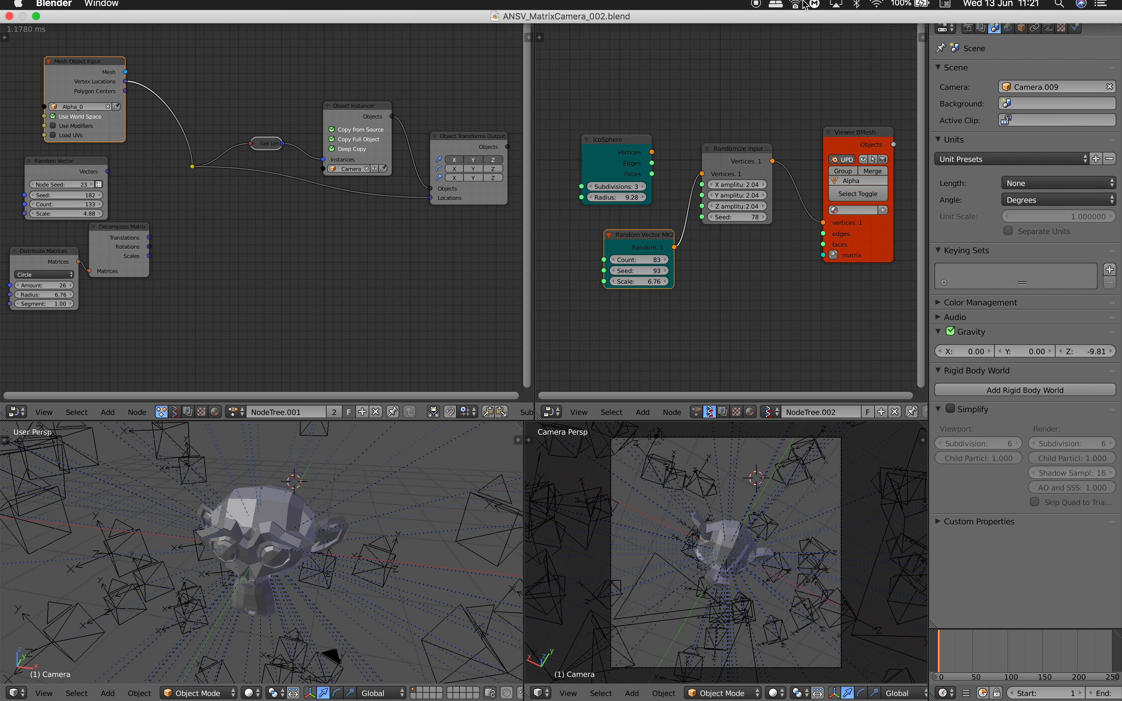